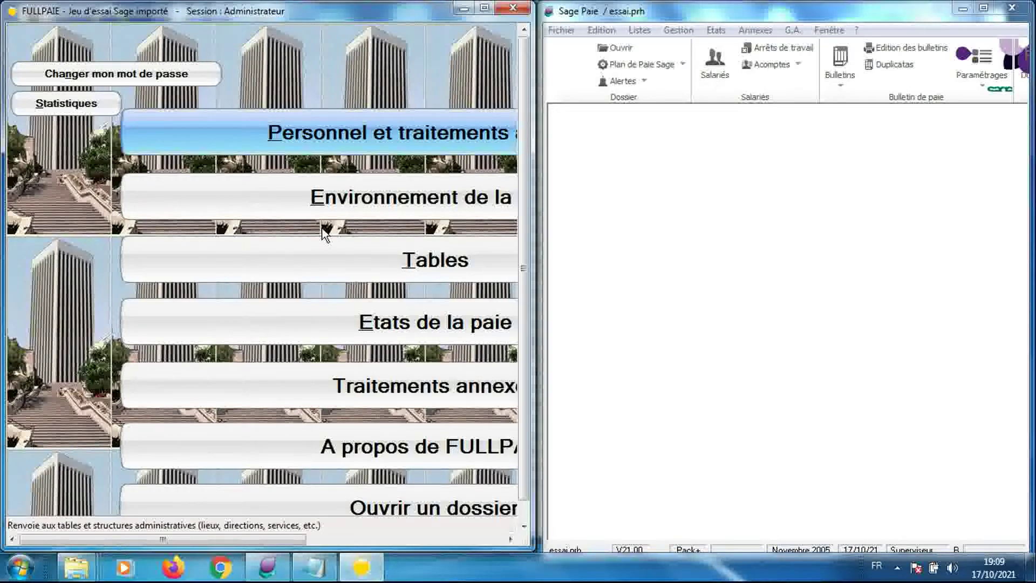
Step: Check the Sage Paie version in its about information and close it
click(643, 15)
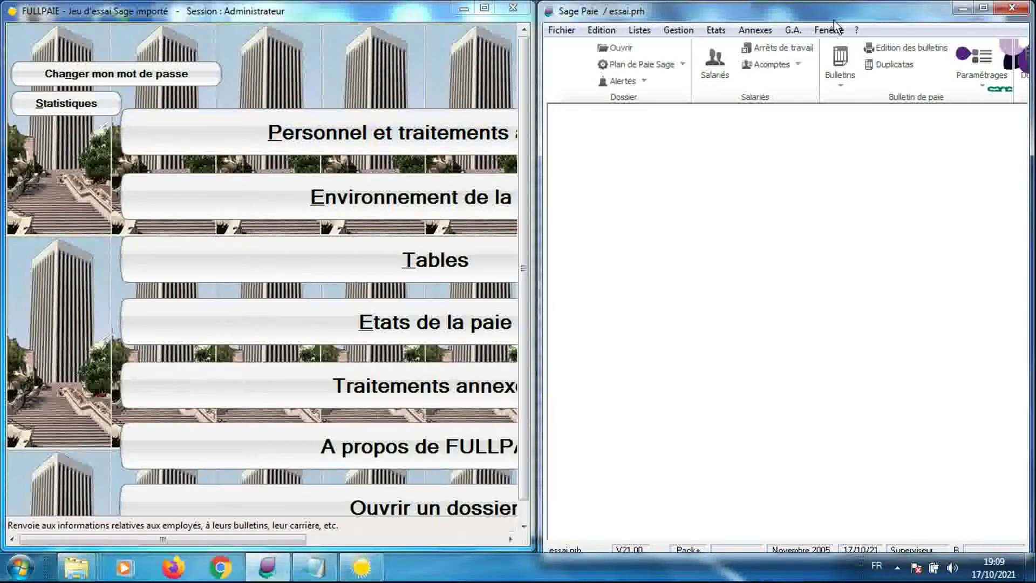
click(856, 32)
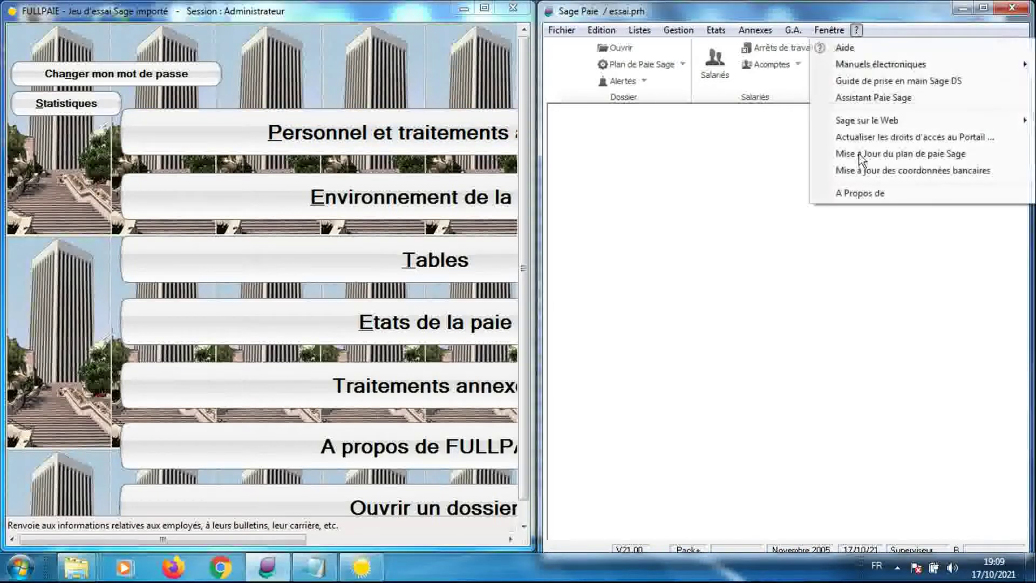
click(862, 192)
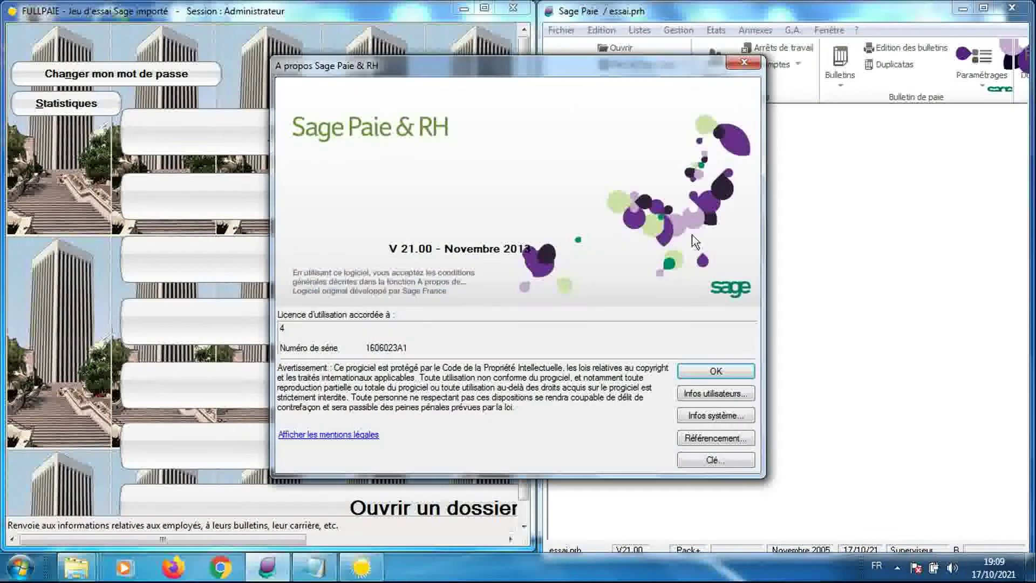
click(740, 66)
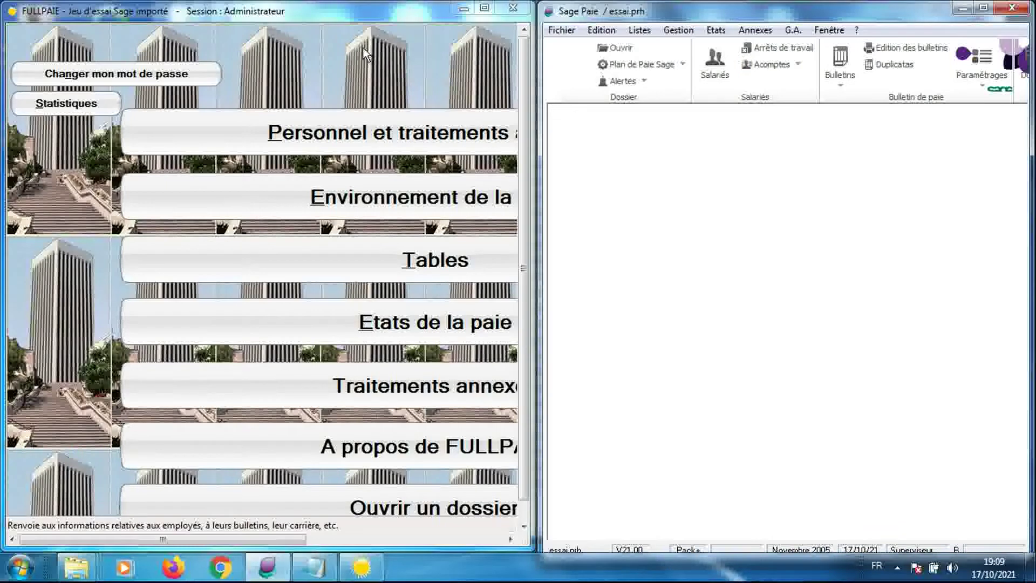
click(353, 13)
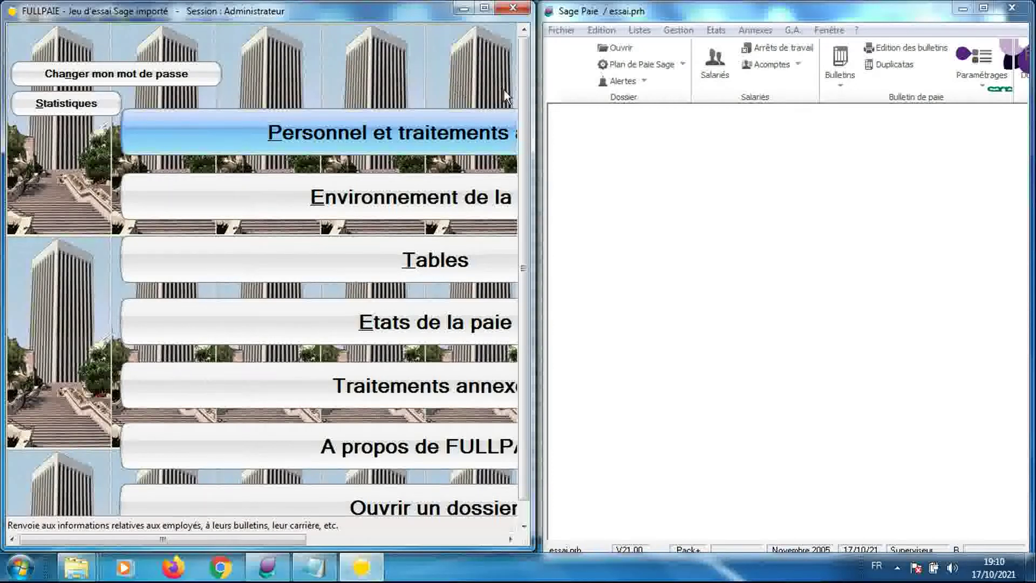
click(610, 11)
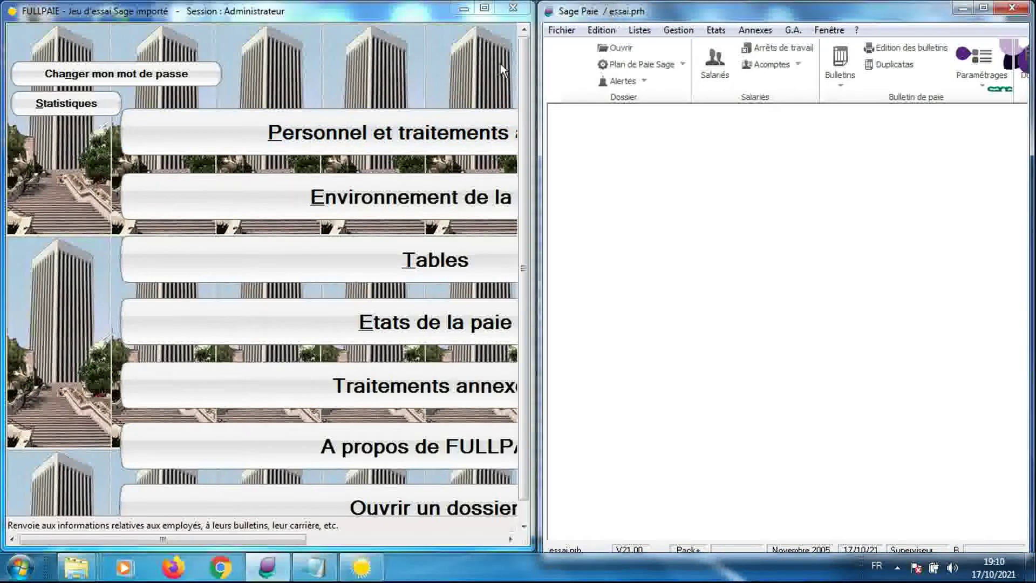
click(402, 9)
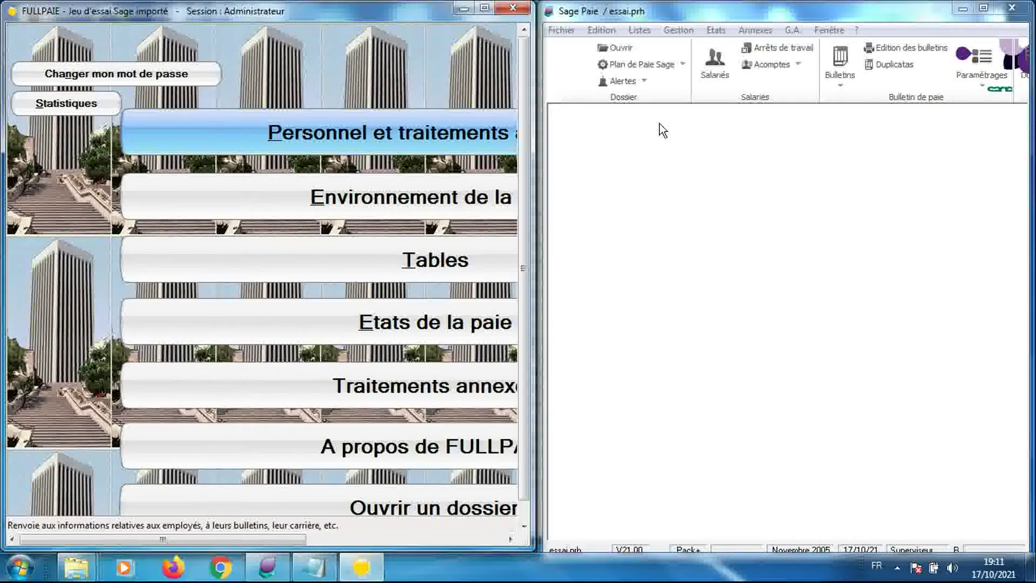
Step: Open the list of constants in Sage Paie and launch the edition of all constants with the Transfert option enabled
click(643, 32)
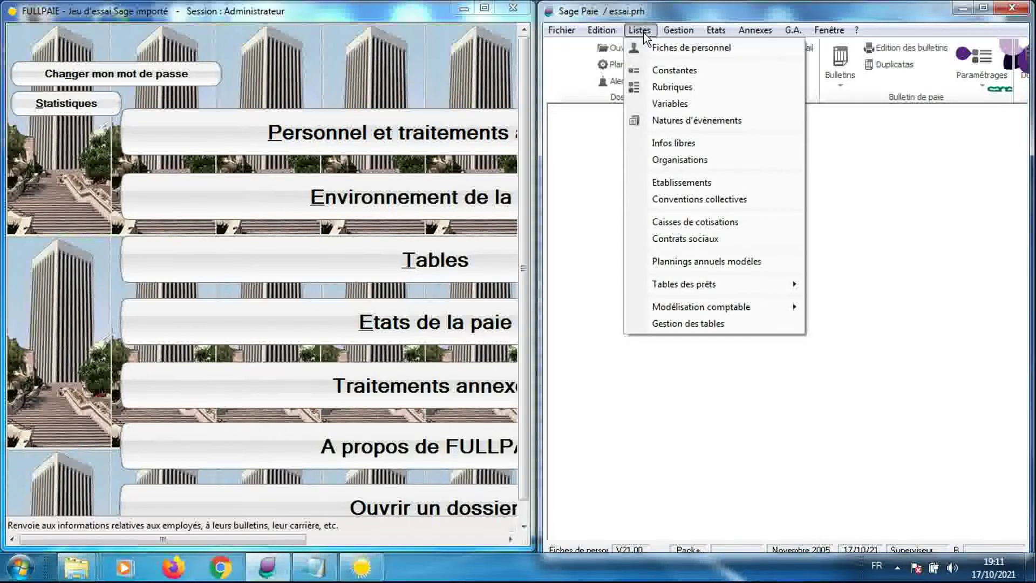
click(657, 75)
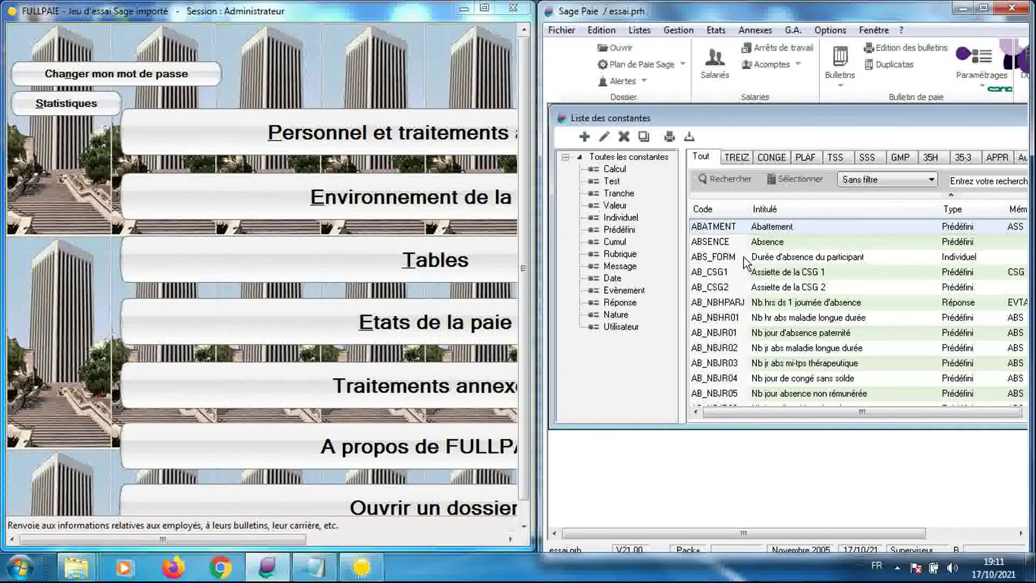
click(723, 232)
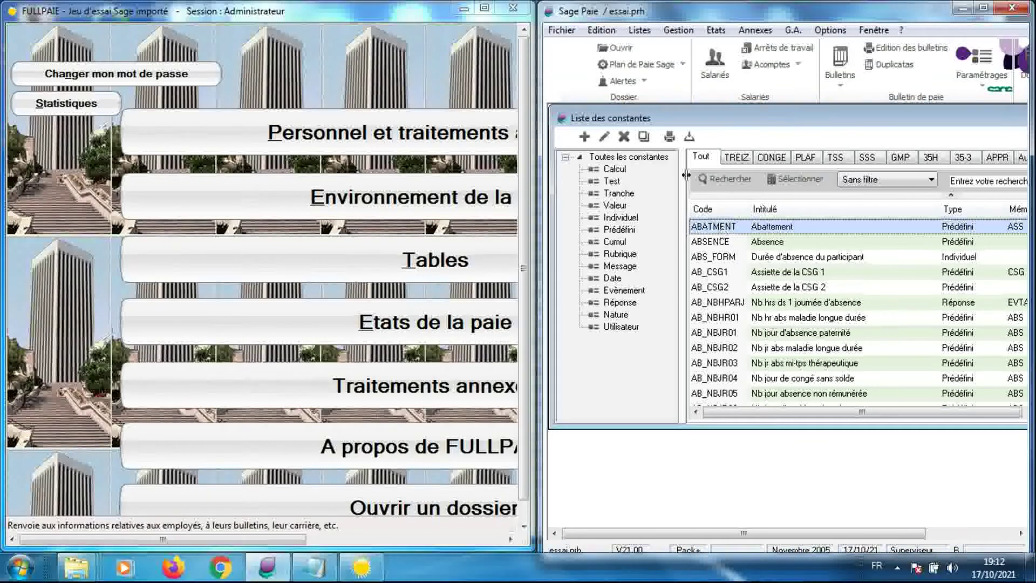
click(671, 138)
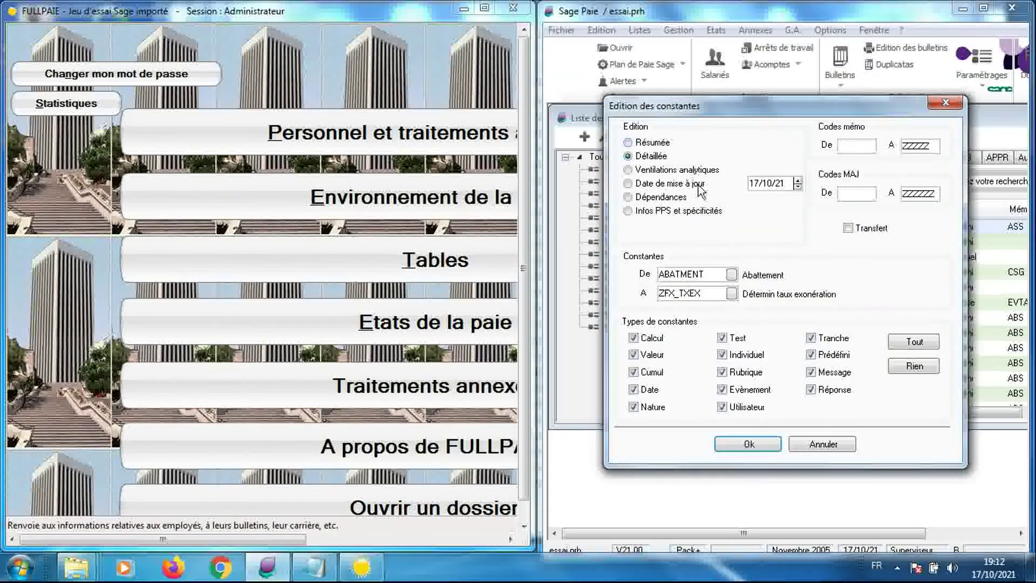
click(848, 229)
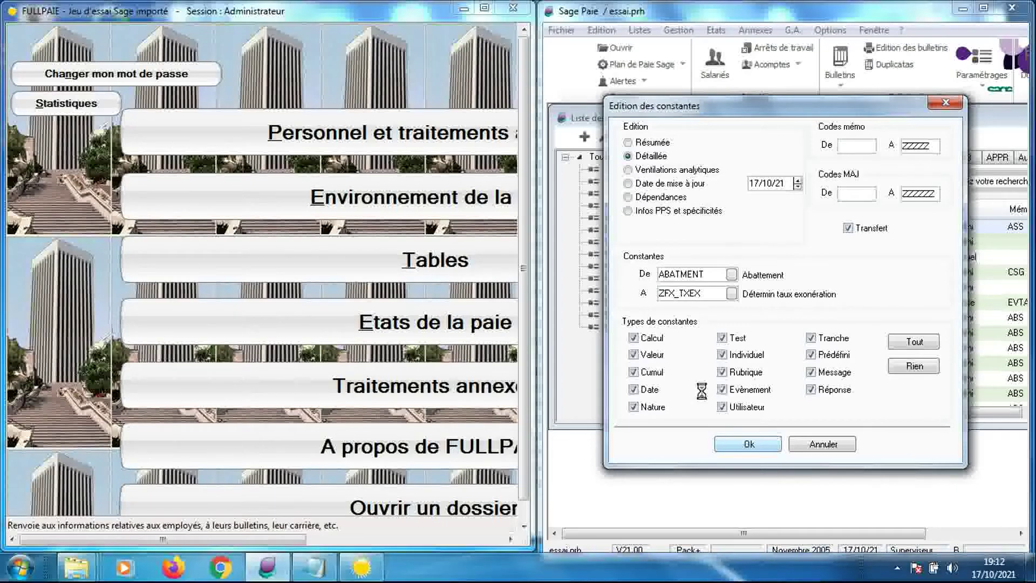
key(Return)
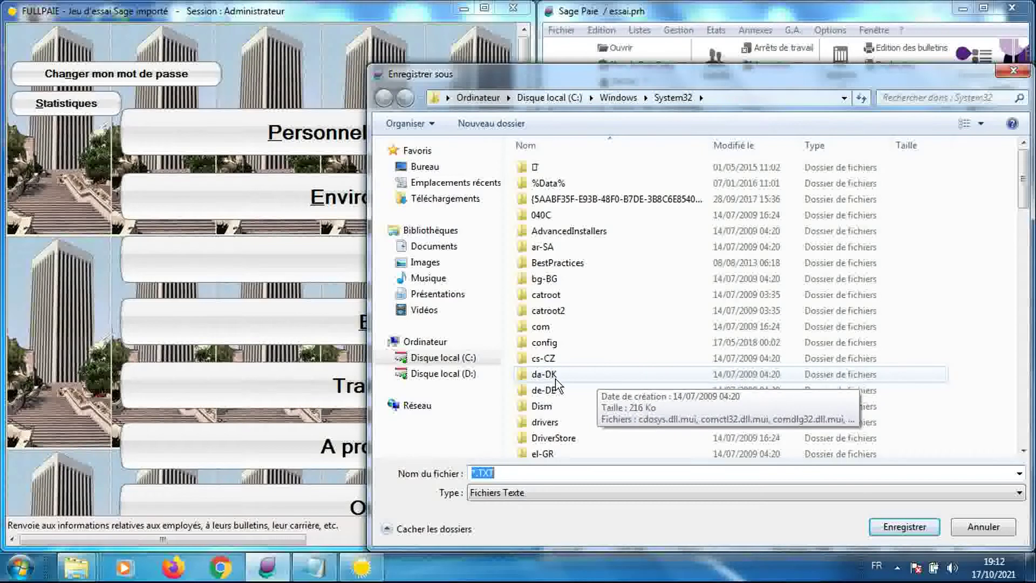
Step: Create a folder named "Export Données Sage paie V21" in the Présentations library
click(438, 294)
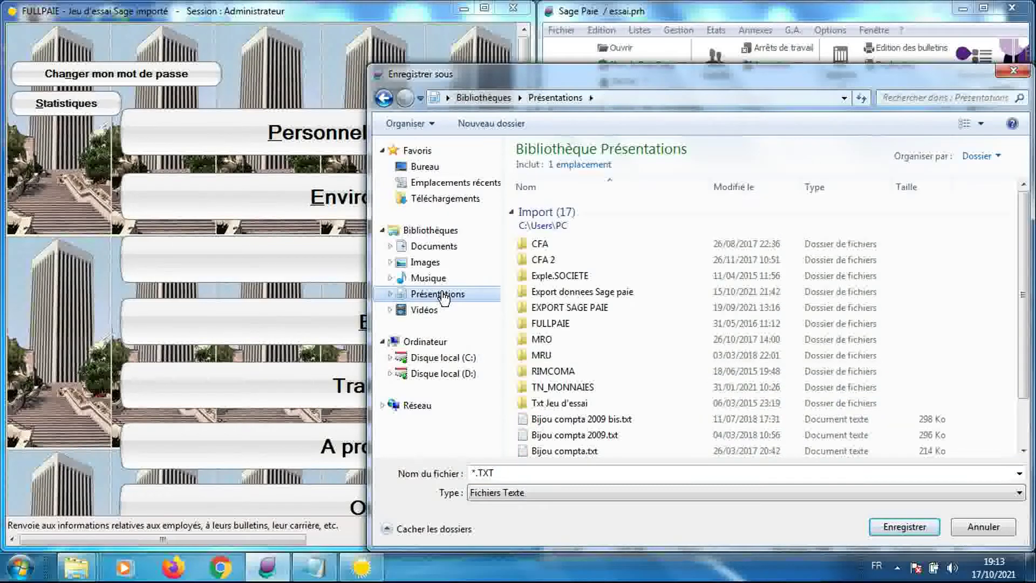
right_click(508, 339)
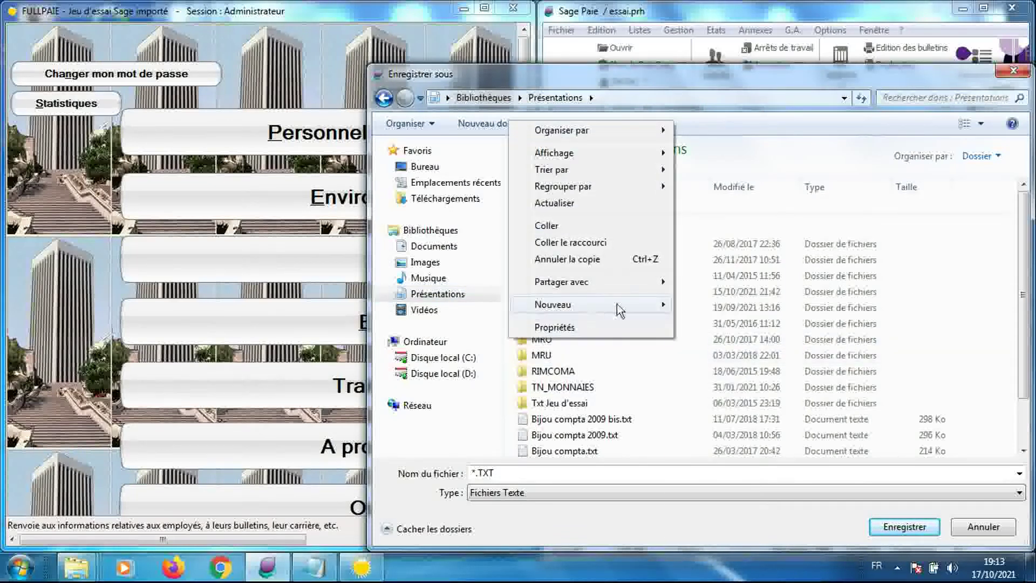
mouse_move(617, 305)
click(704, 305)
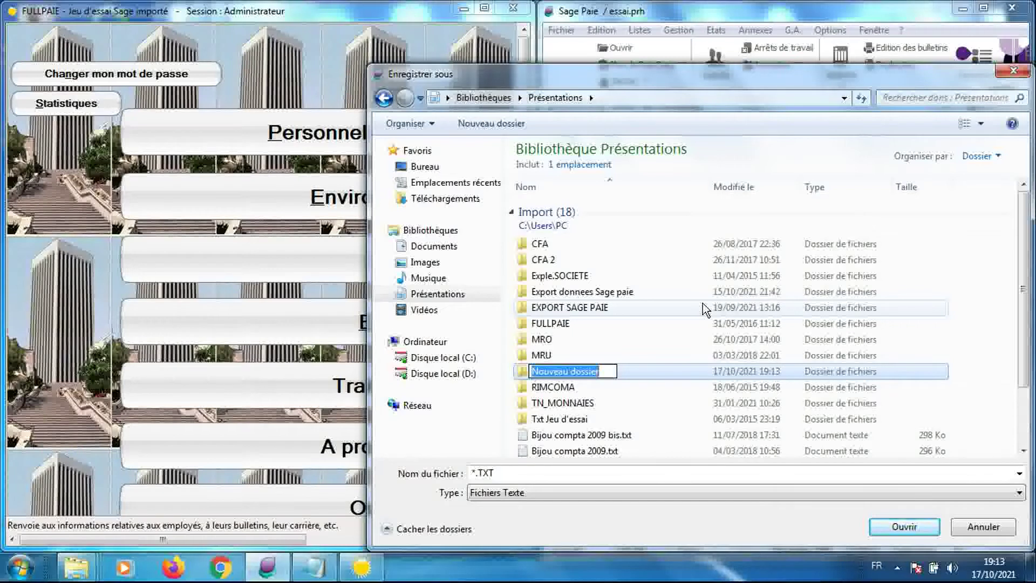
text(Ex)
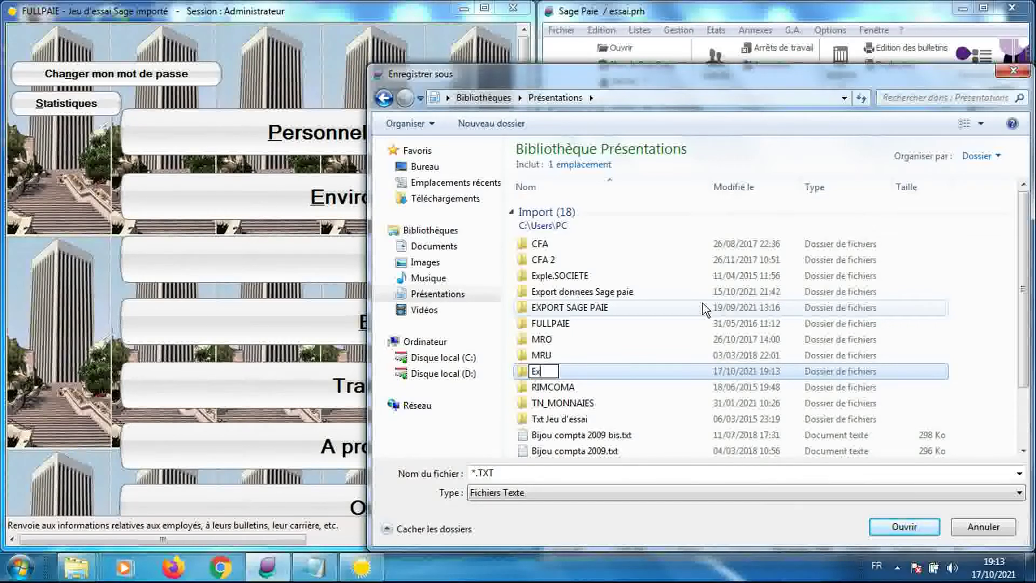
text(port Do)
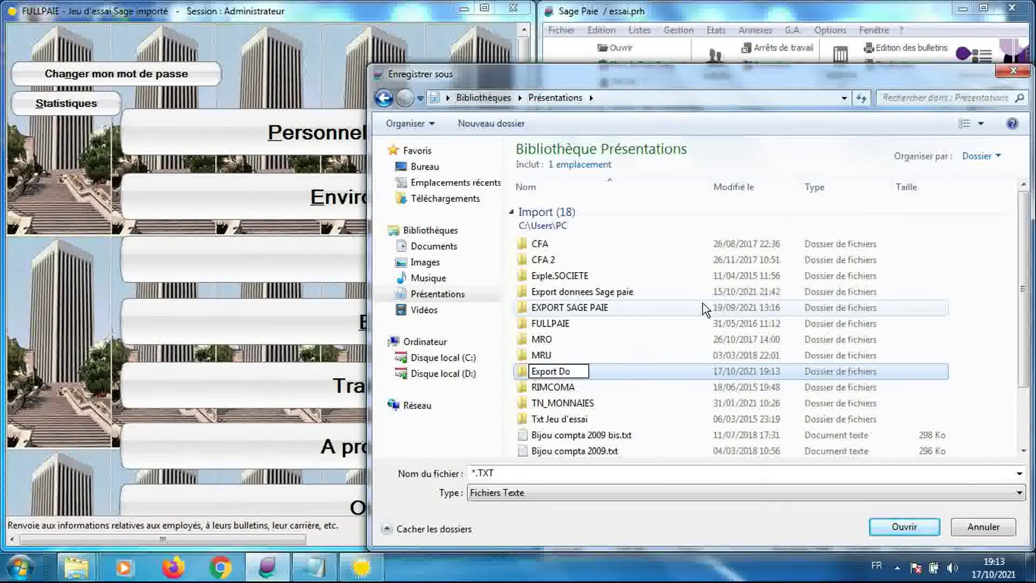
text(nnées Sage )
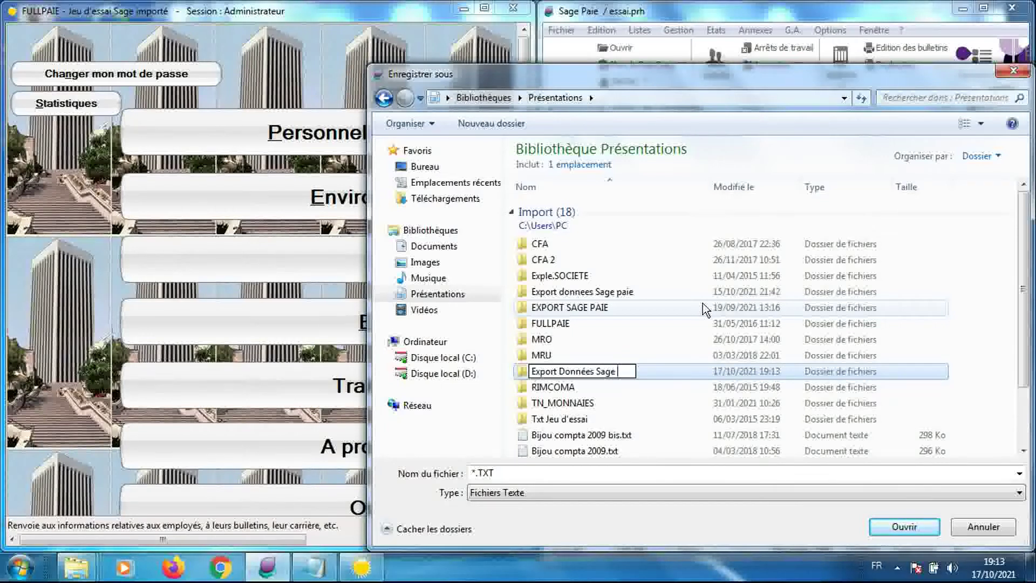
text(paie V2)
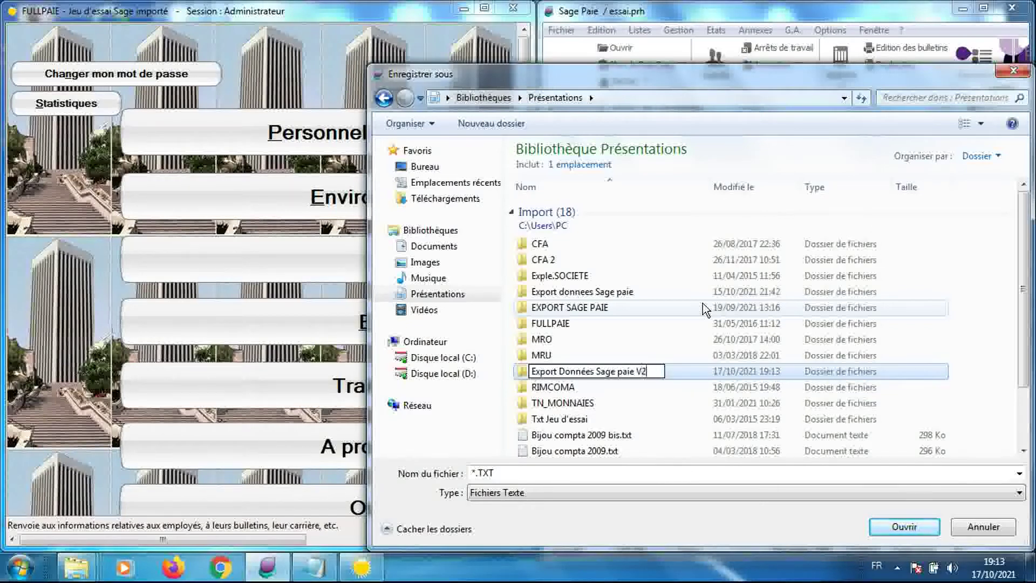
text(1)
key(Return)
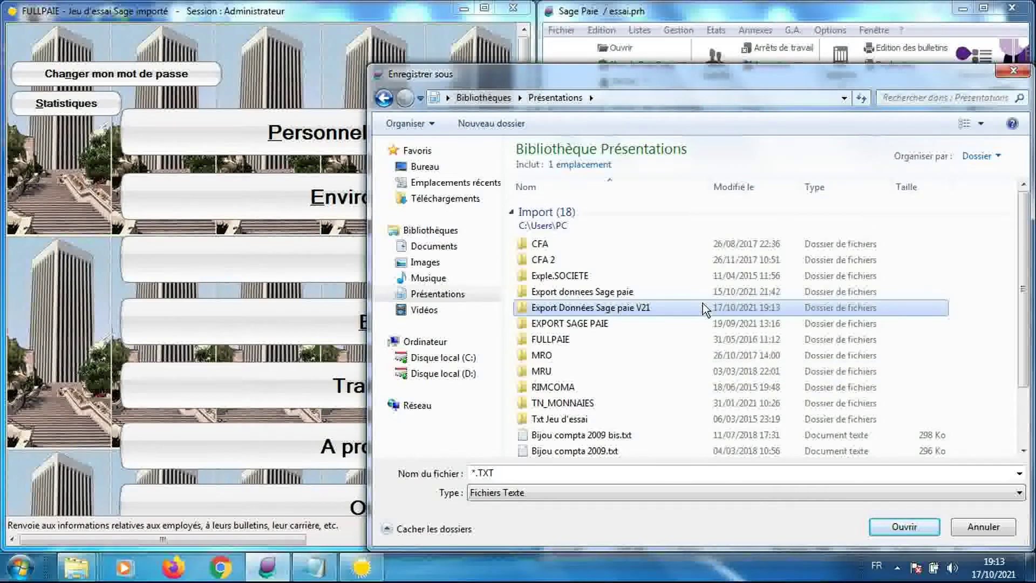
Step: Save the constants export as Constantes.TXT inside the Export Données Sage paie V21 folder
double_click(702, 307)
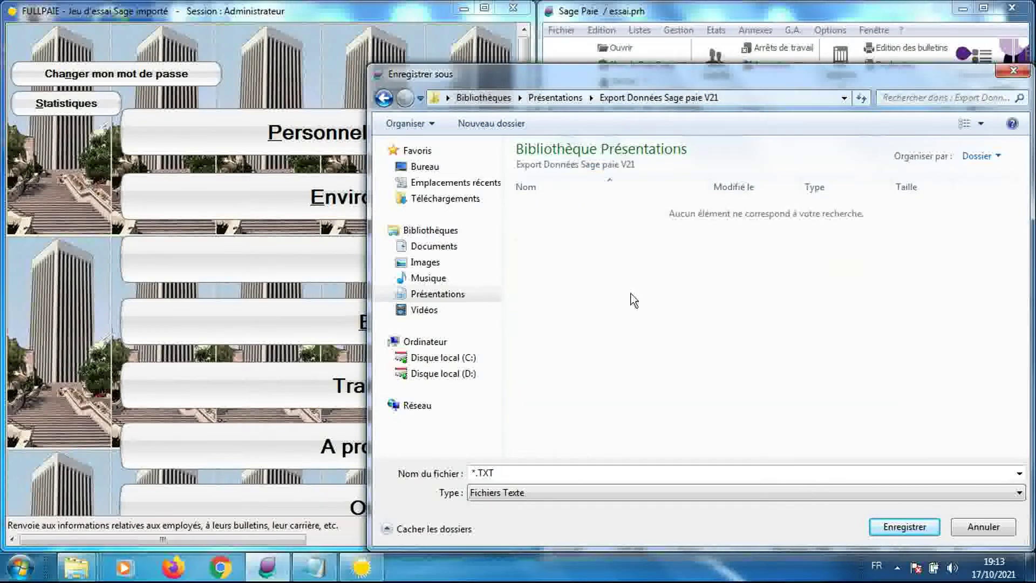
click(477, 473)
click(475, 472)
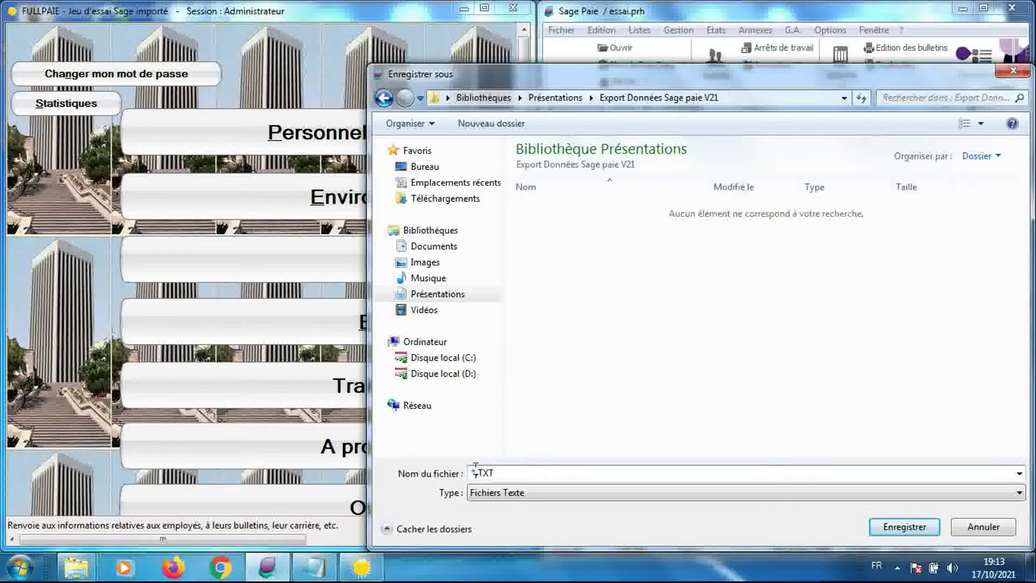
drag(475, 472, 472, 473)
text(Constantes)
key(Return)
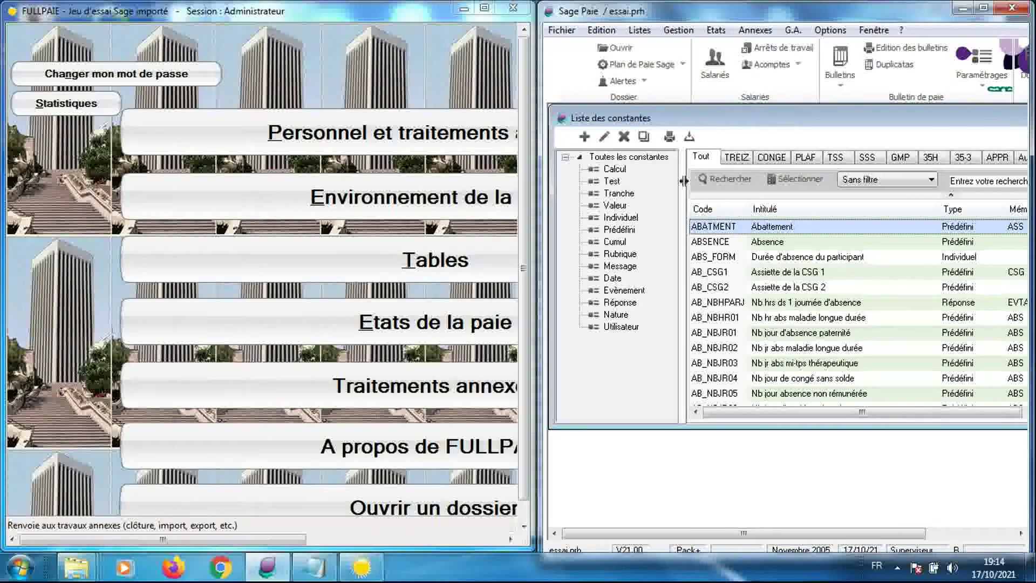
Step: Open the list of rubriques and launch the summary edition of all rubriques with the Transfert option enabled
click(640, 34)
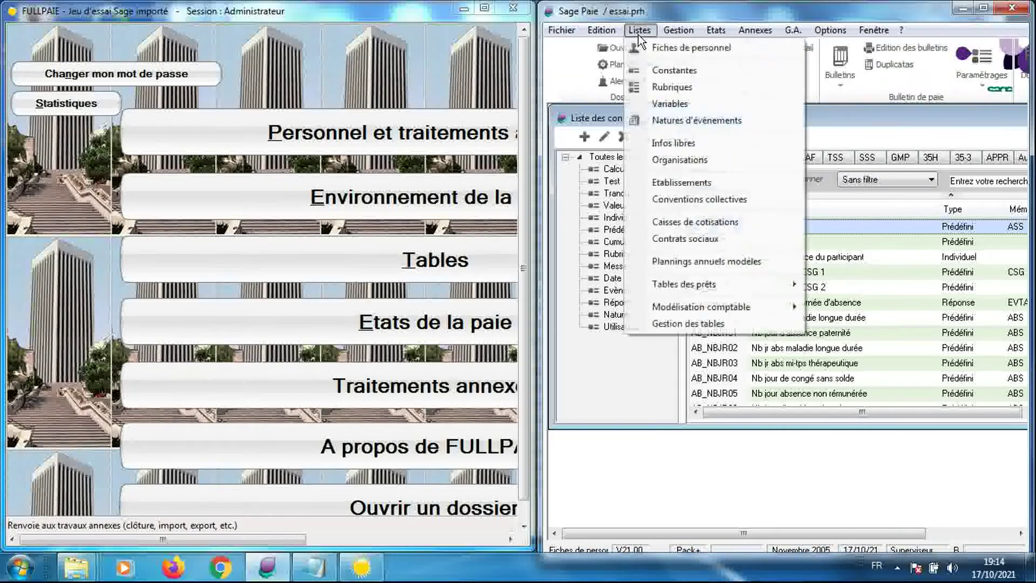
click(656, 83)
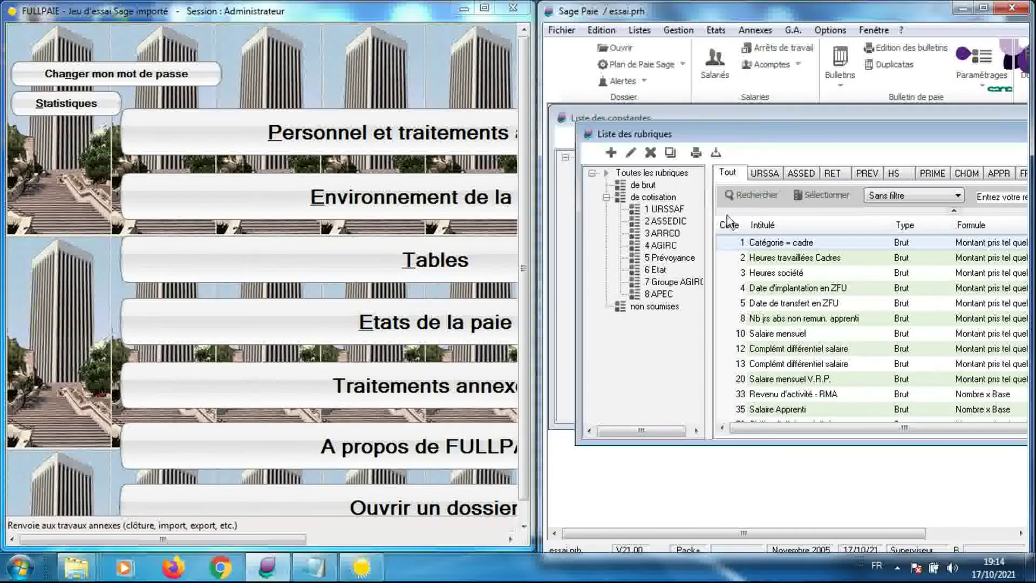
click(747, 248)
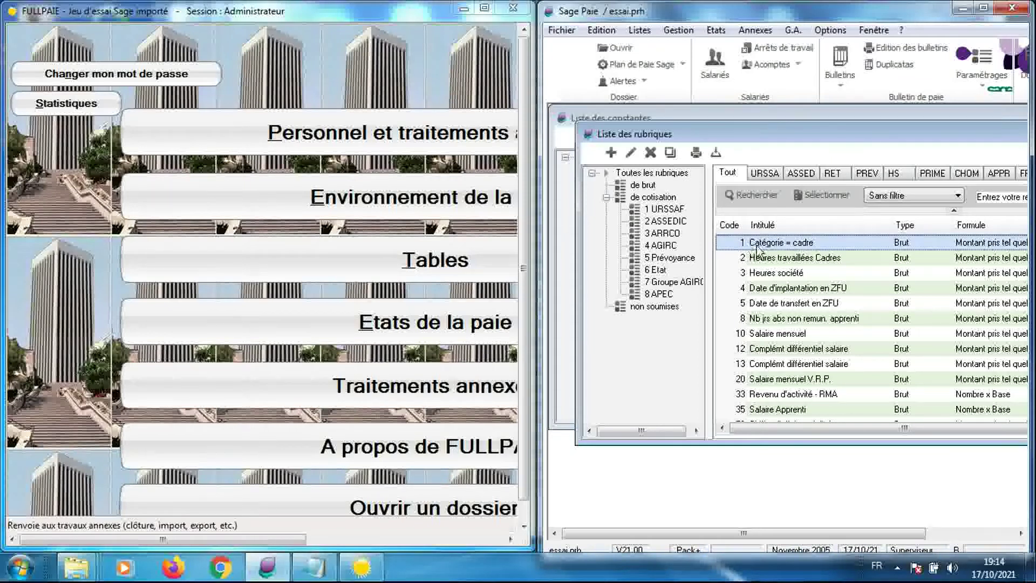
click(696, 153)
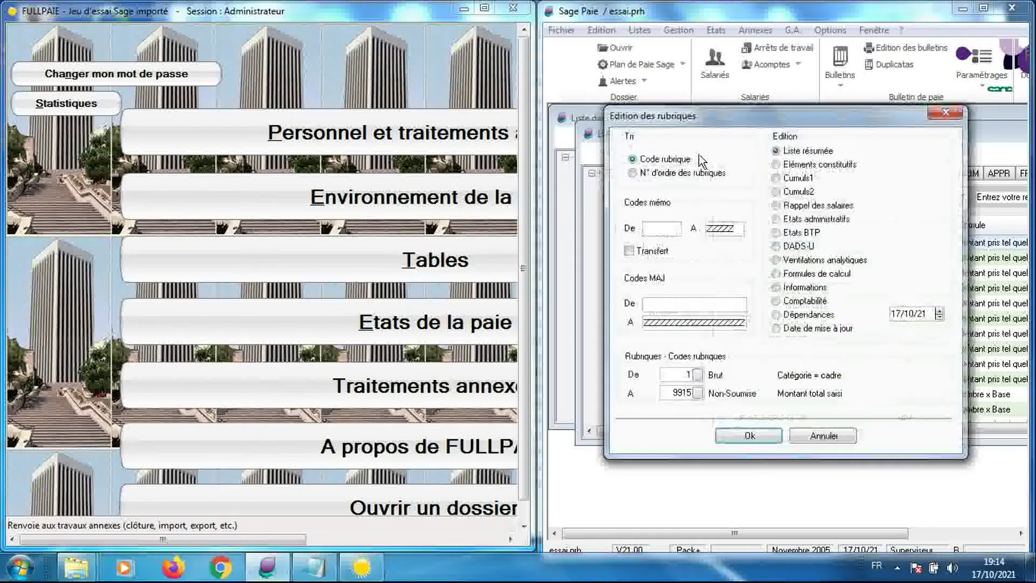
click(629, 250)
click(743, 436)
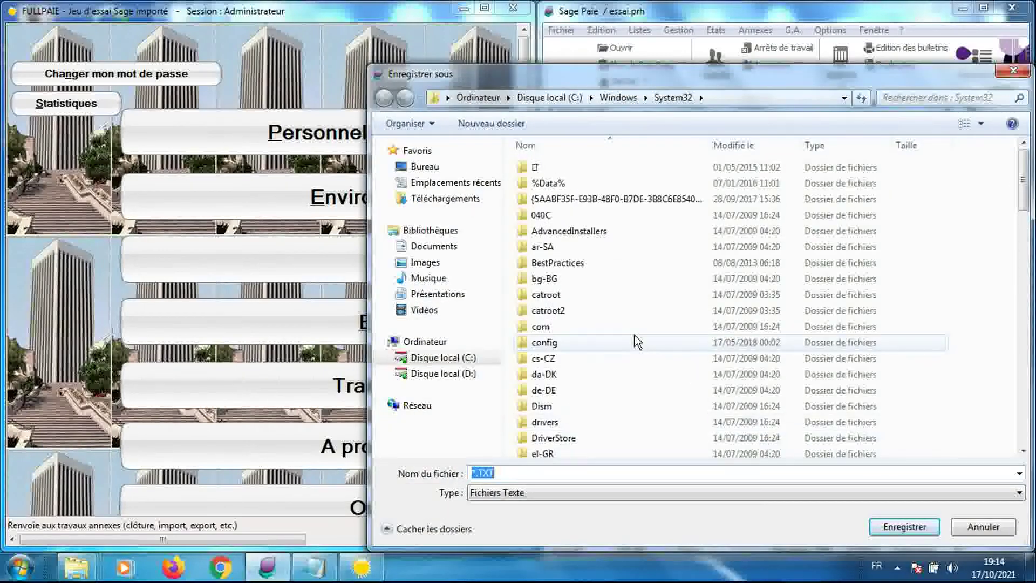
Step: Save the rubriques export as Rubriques.TXT in the Export Données Sage paie V21 folder of the Présentations library
click(456, 296)
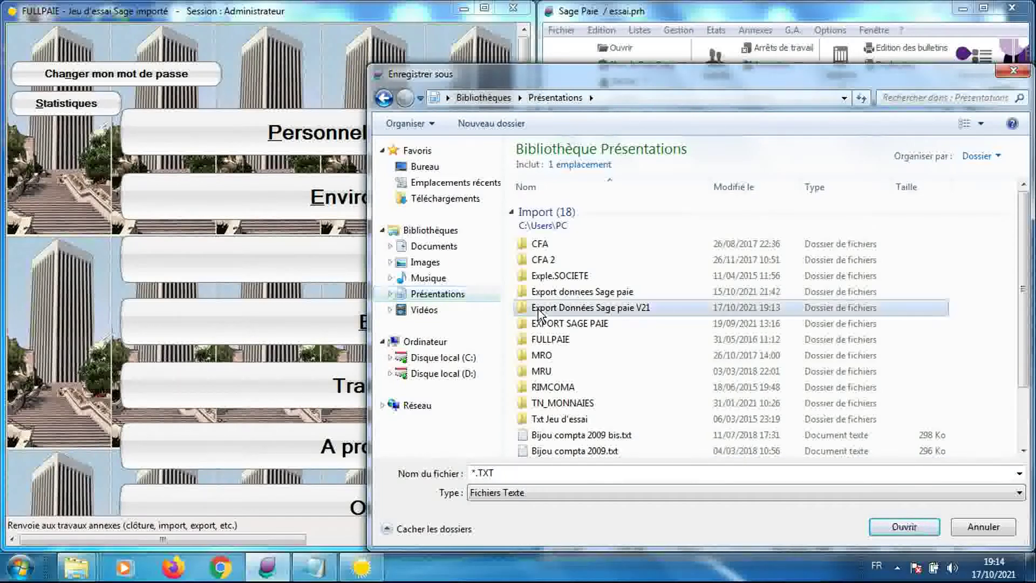
double_click(538, 308)
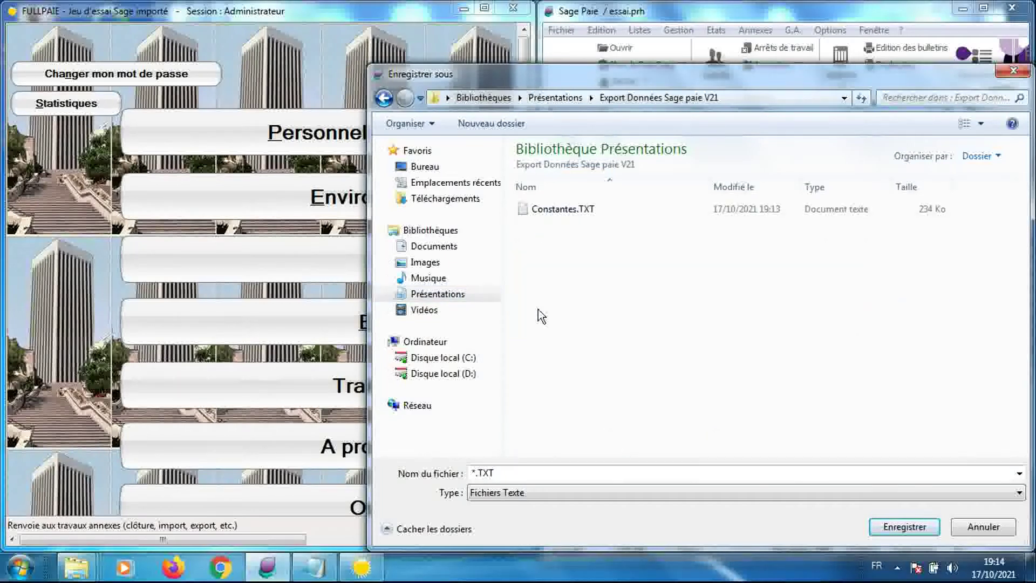
click(474, 472)
click(474, 473)
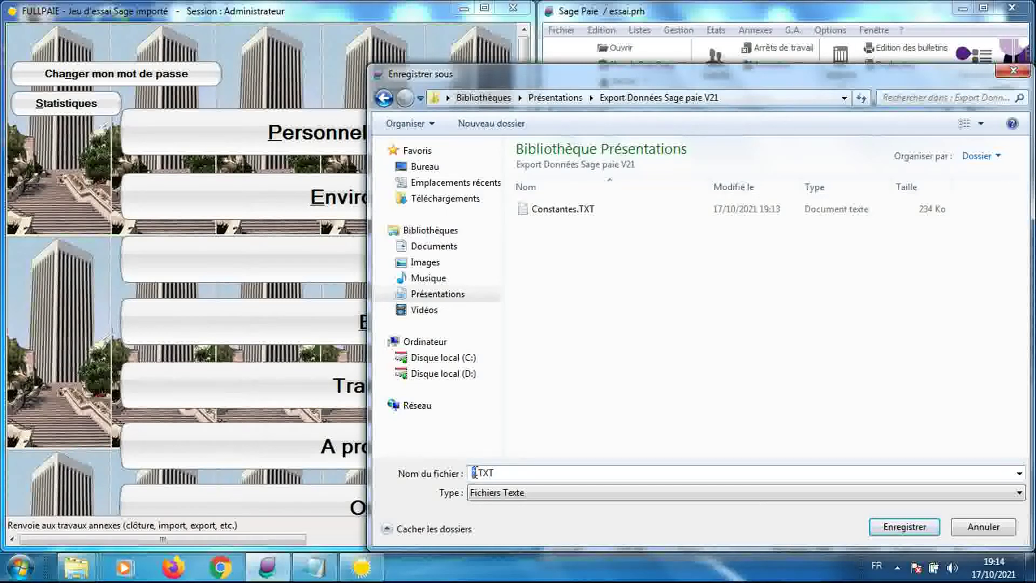
drag(472, 472, 477, 473)
text(Rubriques)
key(Return)
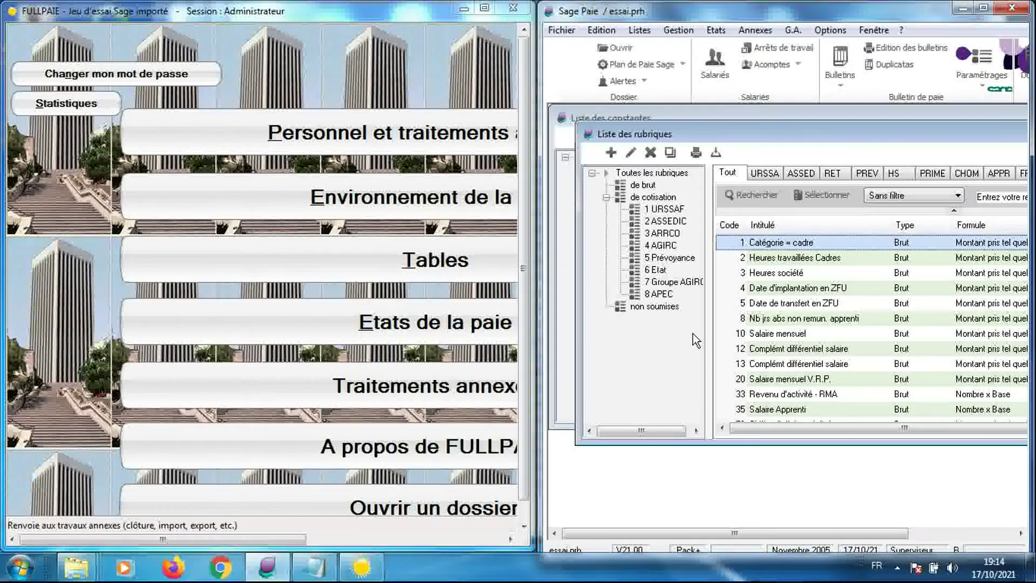
Step: Switch to FULLPAIE and maximize its window
click(403, 86)
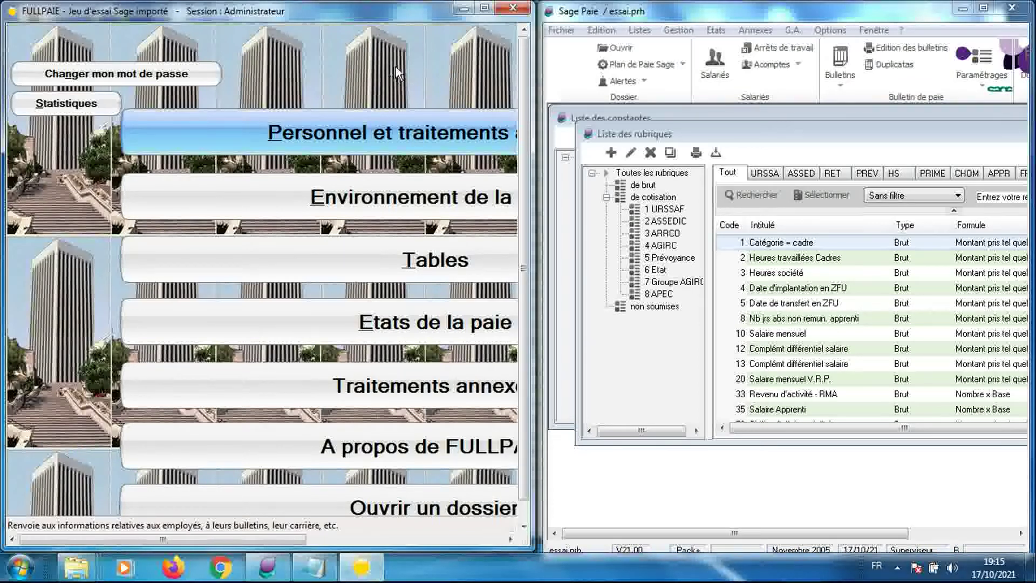
double_click(409, 15)
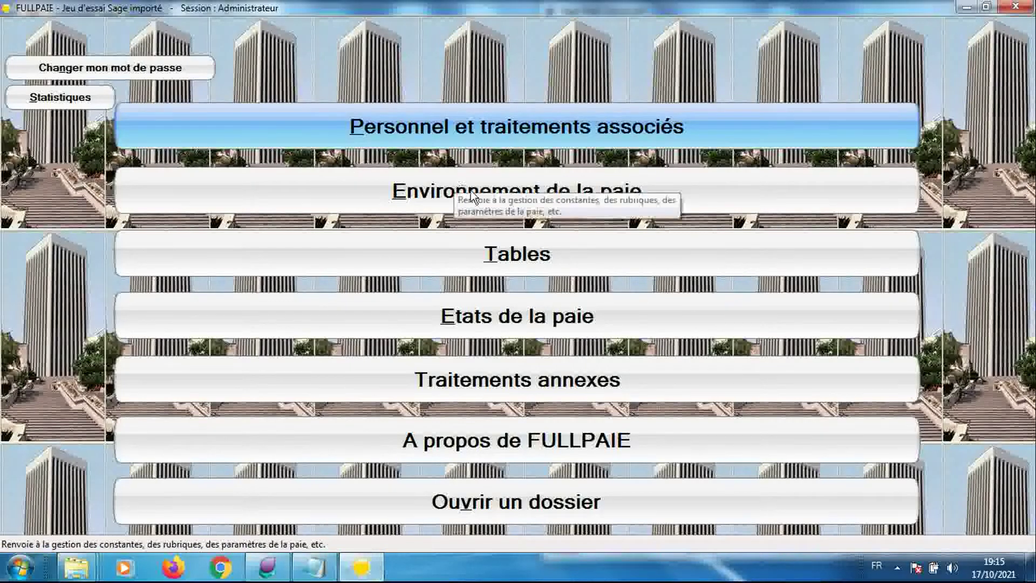
Step: Restore the FULLPAIE window to its smaller size and check the constants and rubriques counts in the global statistics
double_click(497, 8)
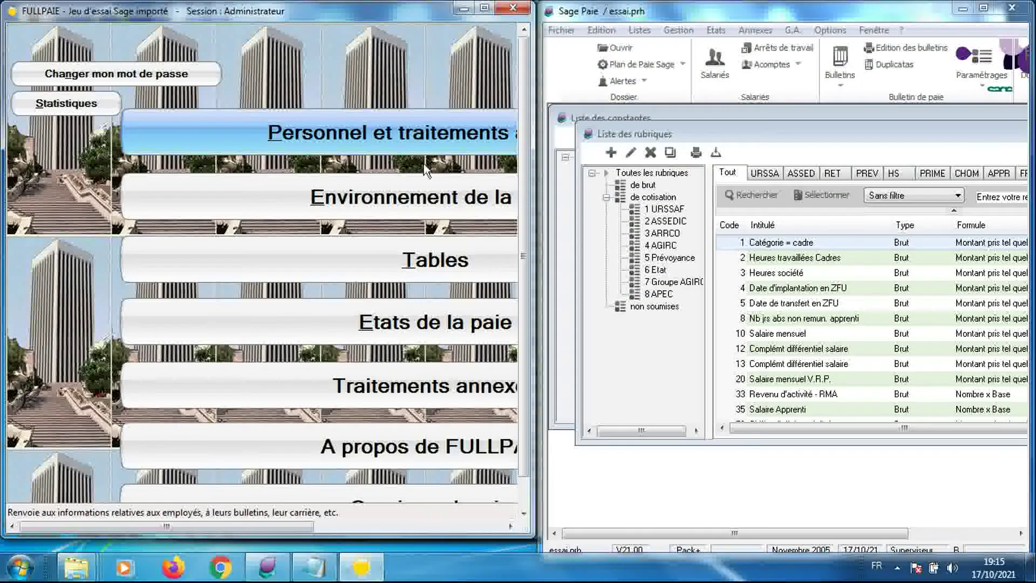
click(84, 107)
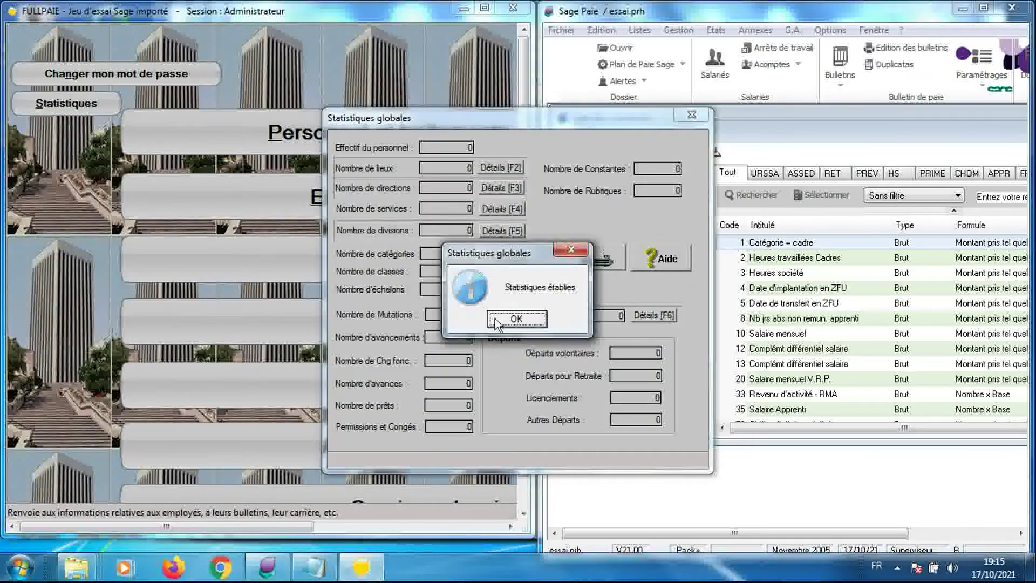
click(508, 322)
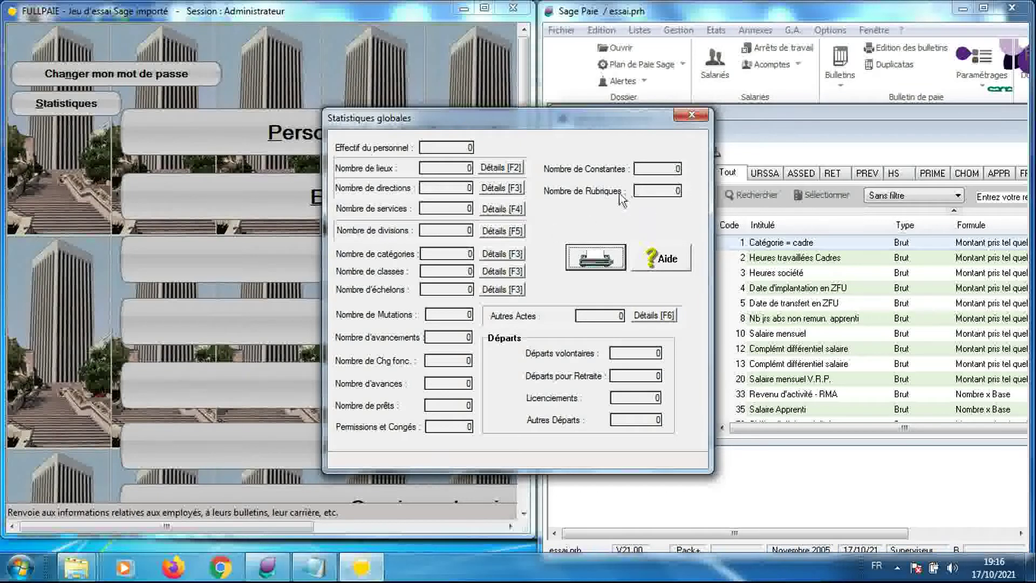
click(690, 114)
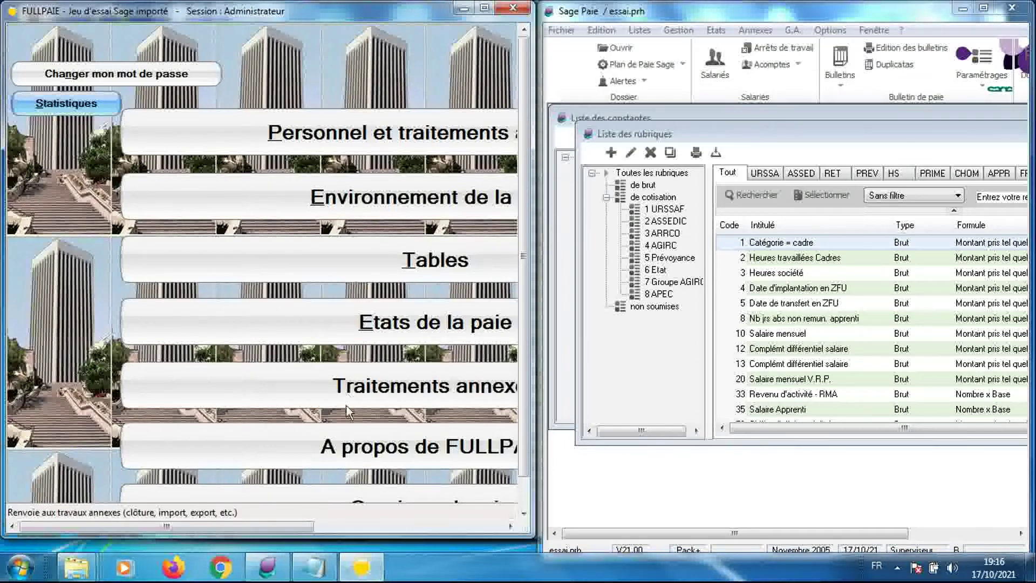
Step: Open the constants import from Sage paie and exclude the Rubrique type from the constants to import
click(348, 390)
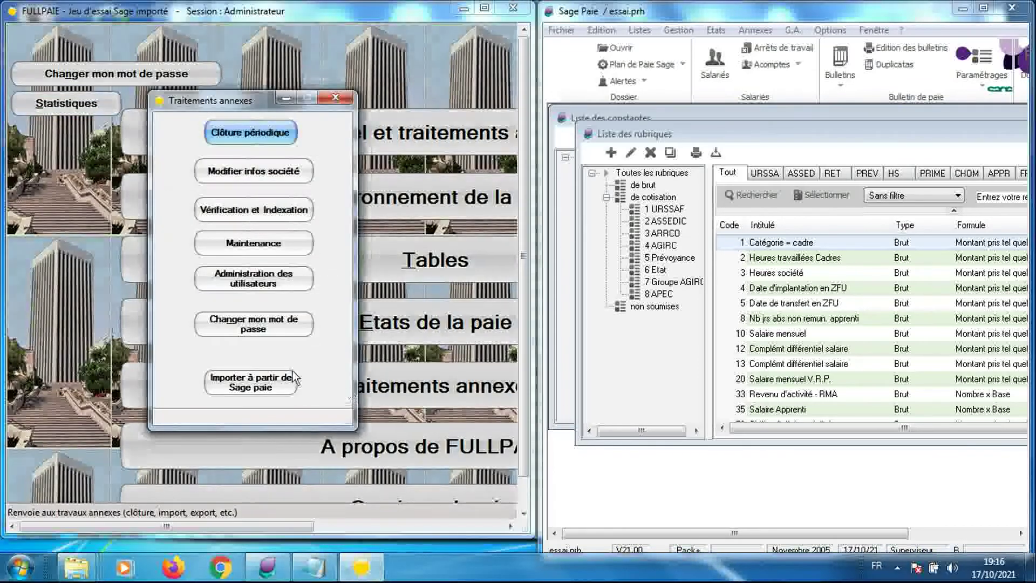
click(250, 381)
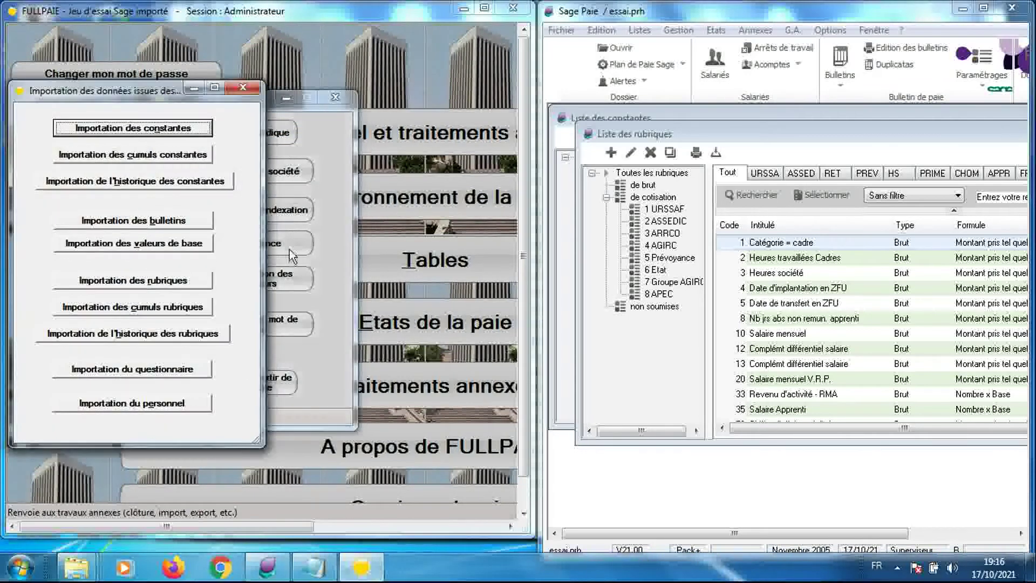
click(165, 133)
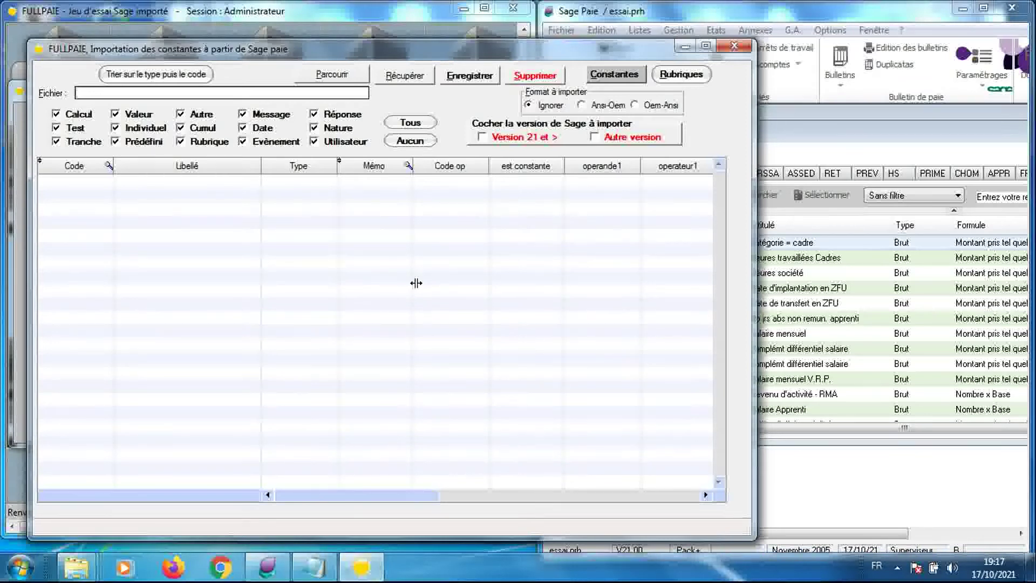
click(181, 141)
Step: Choose Constantes.TXT from the Export Données Sage paie V21 folder of the Présentations library as the import file
click(335, 77)
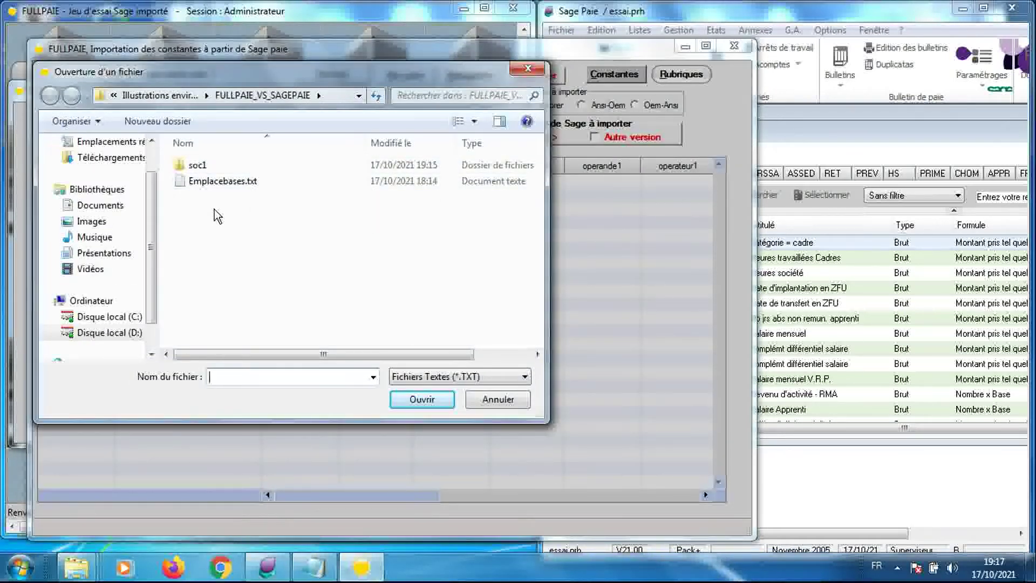
click(114, 256)
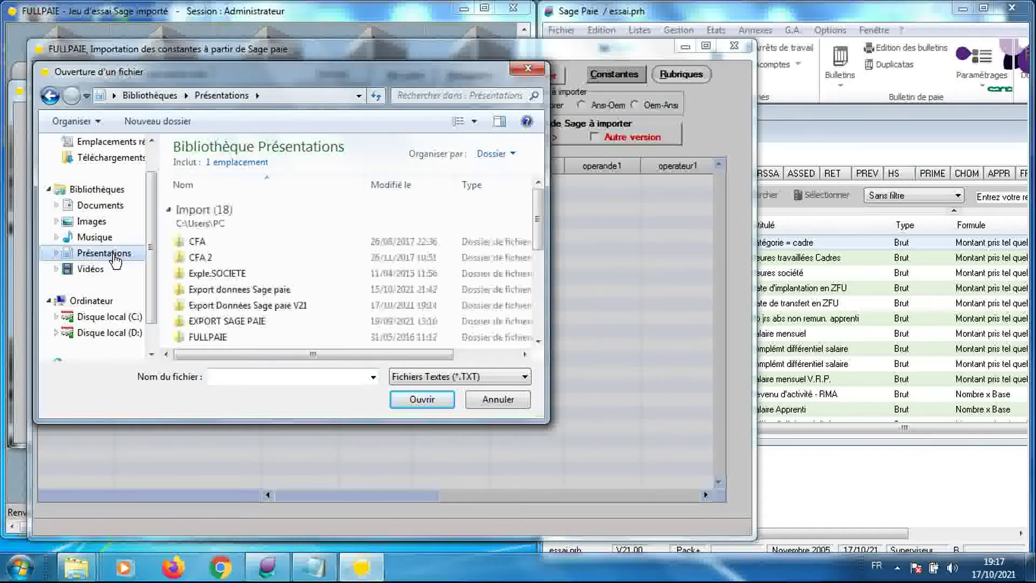
double_click(205, 306)
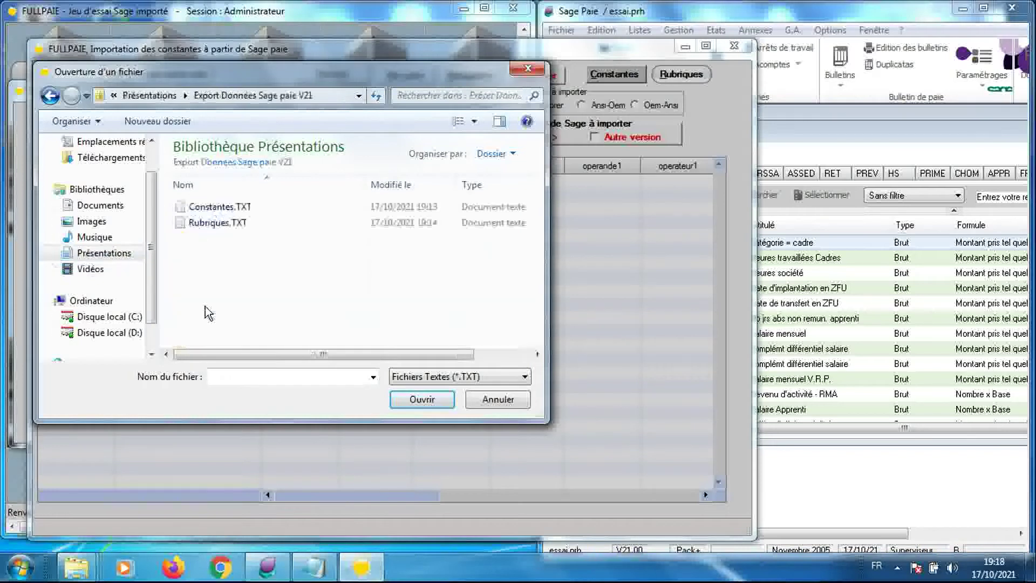
double_click(237, 207)
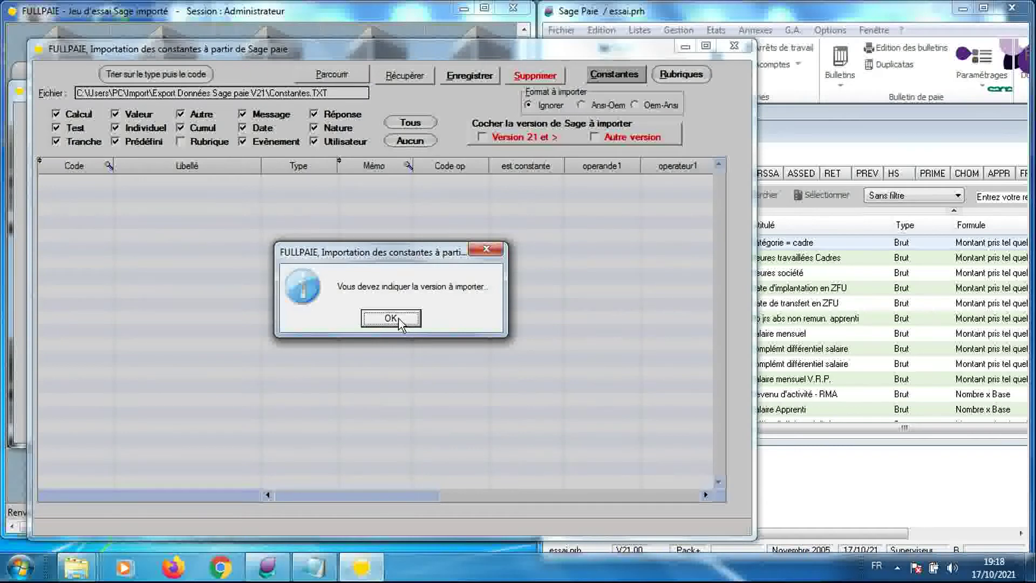
click(400, 320)
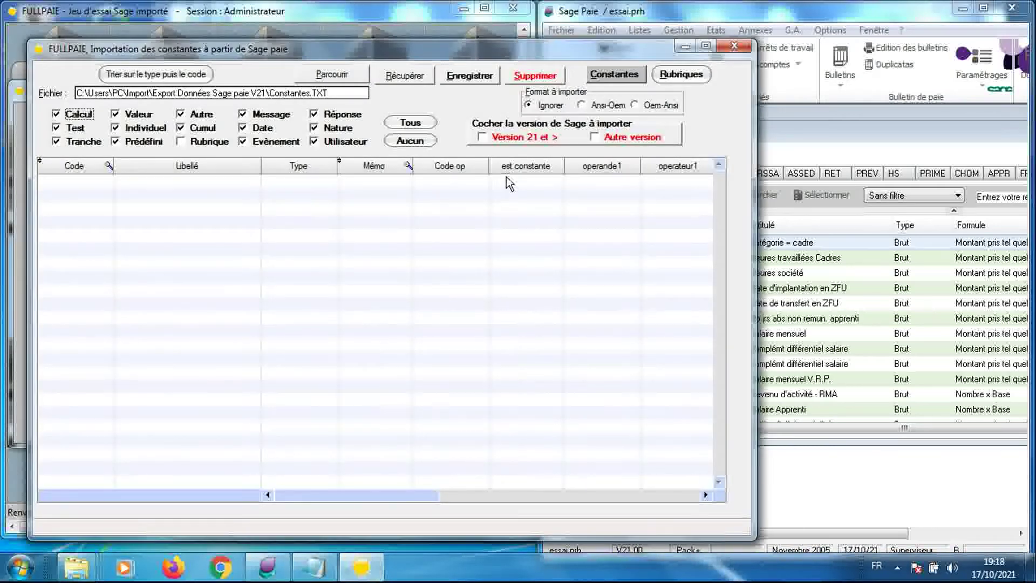
Step: Set the Sage version to Version 21 et >, retrieve the constants, save them and close the constants import
click(482, 138)
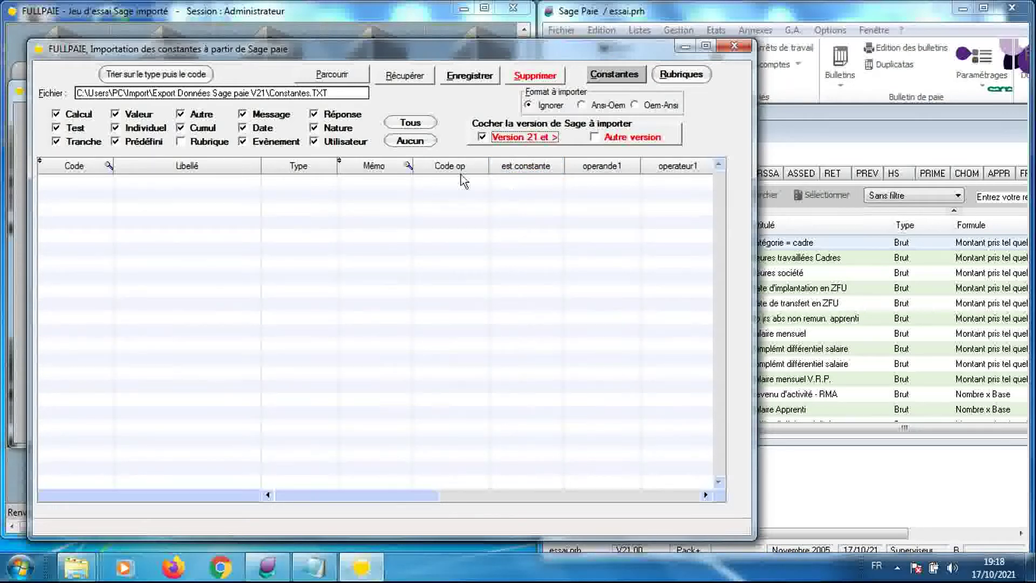
click(409, 77)
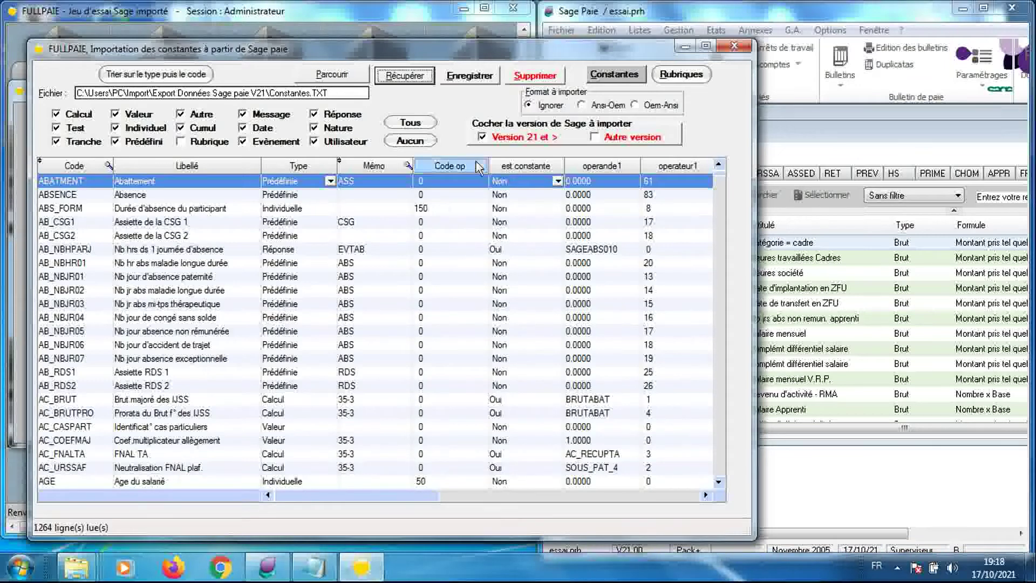
click(468, 77)
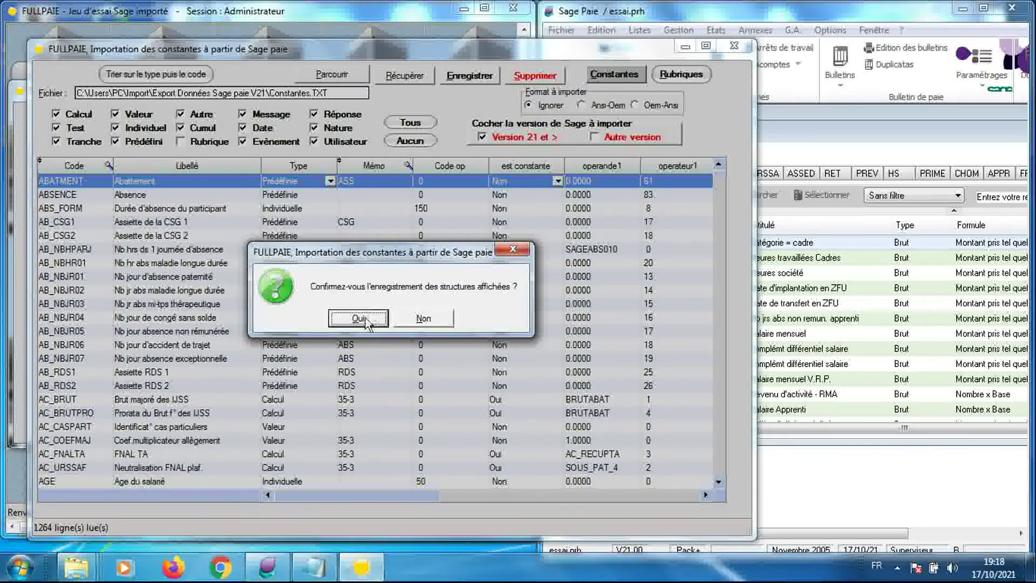
click(358, 318)
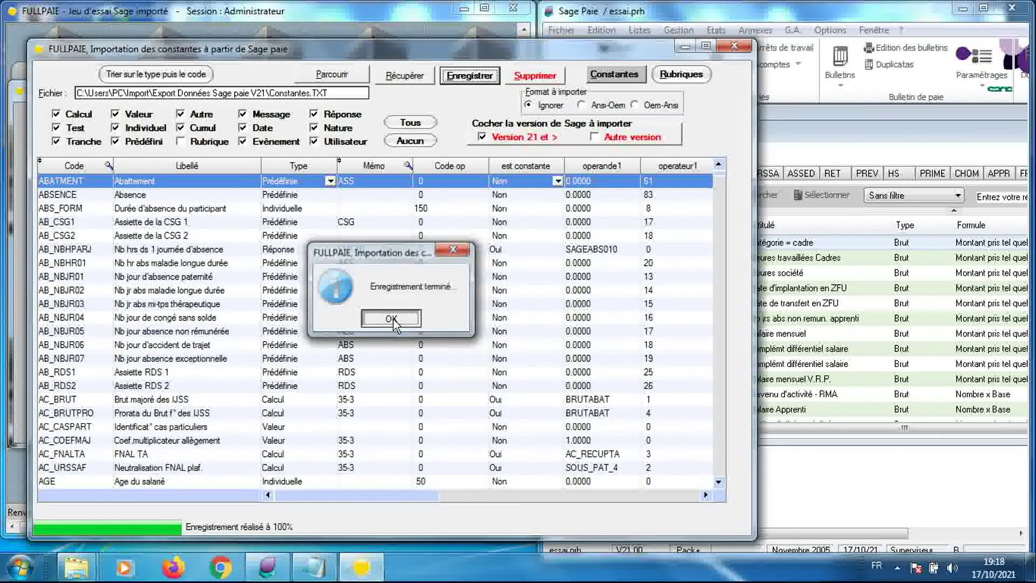
click(391, 319)
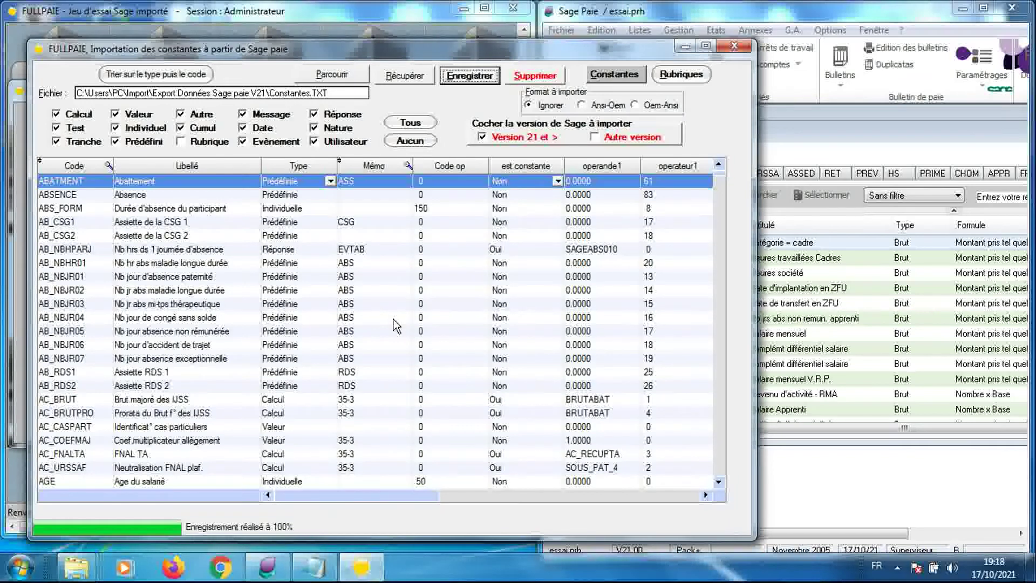
click(734, 45)
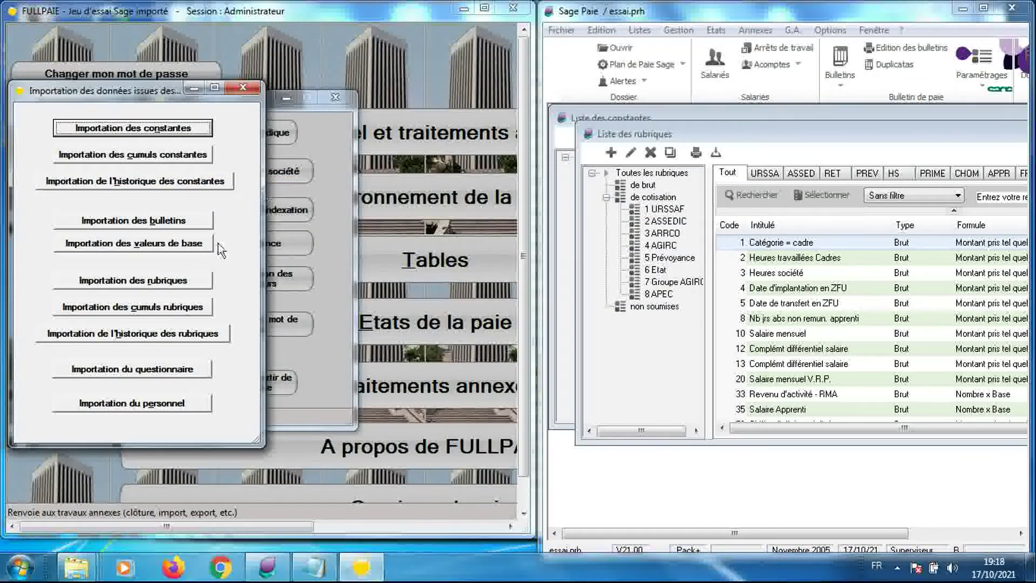
Step: Open the rubriques import and load Rubriques.TXT from the Export Données Sage paie V21 folder
click(167, 284)
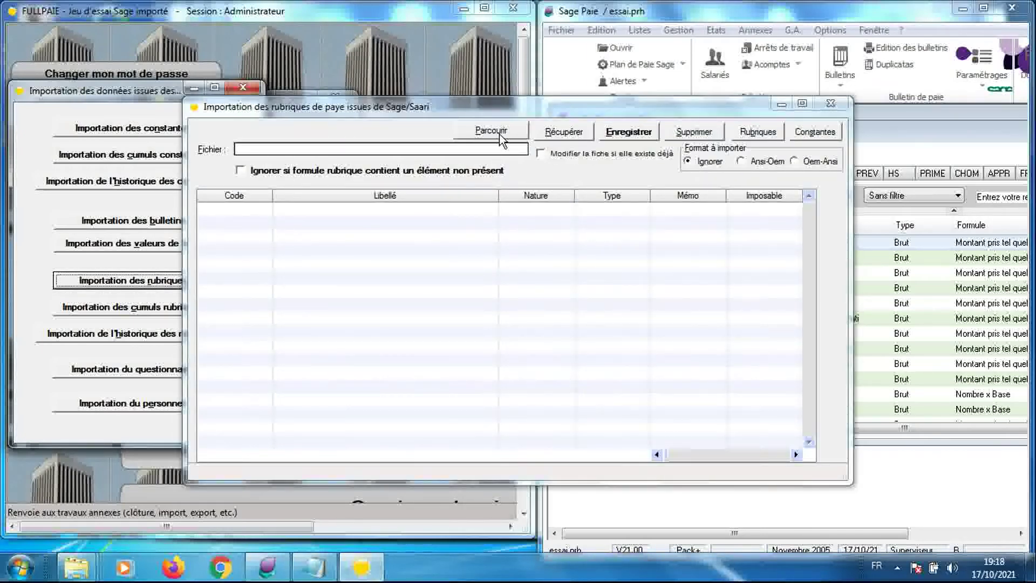
click(491, 131)
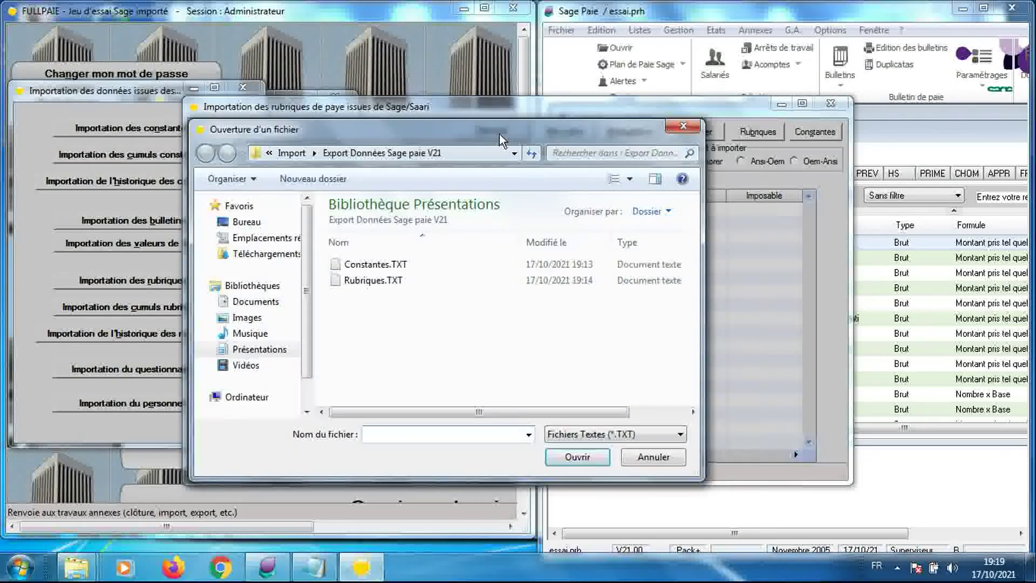
click(361, 280)
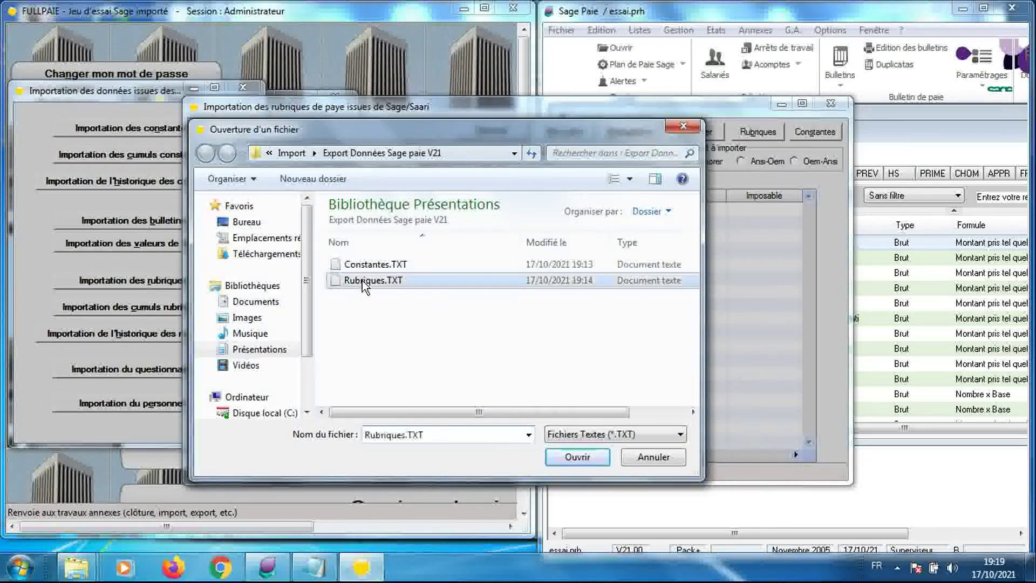
double_click(362, 280)
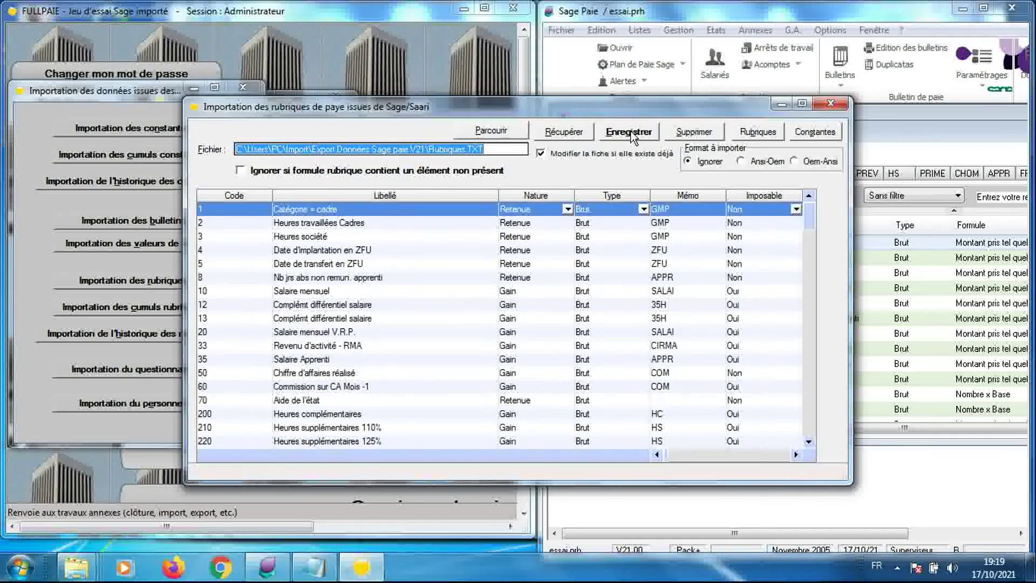
Step: Enable ignoring rubriques whose formula contains a missing element, save the loaded rubriques and close the rubriques import
click(481, 180)
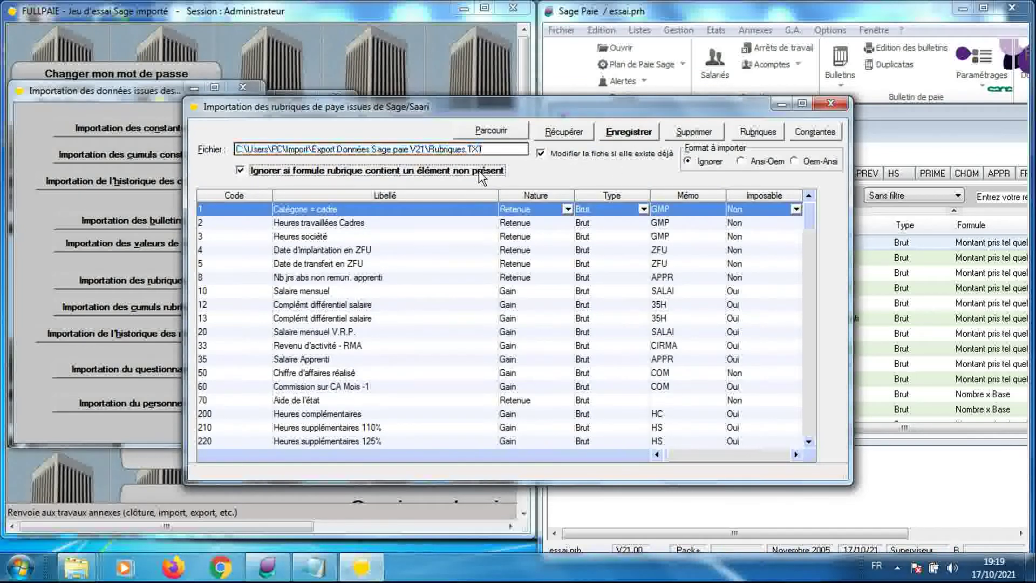
click(619, 135)
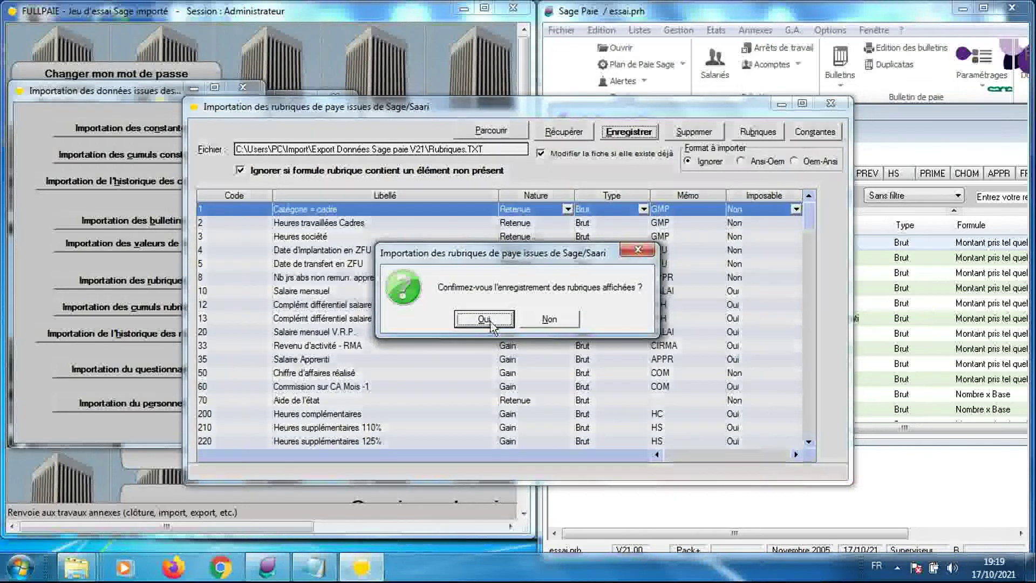
click(484, 319)
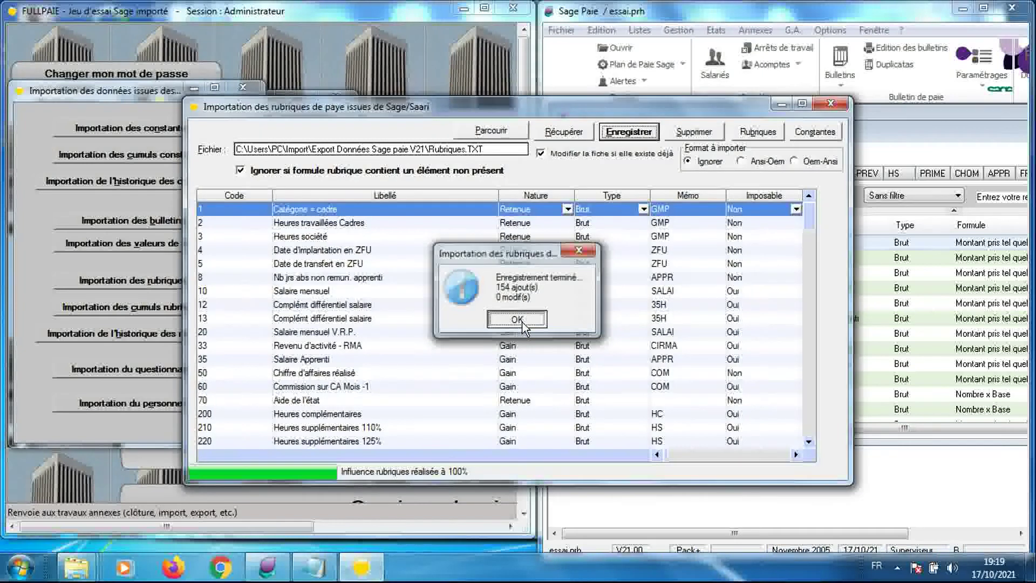
click(518, 320)
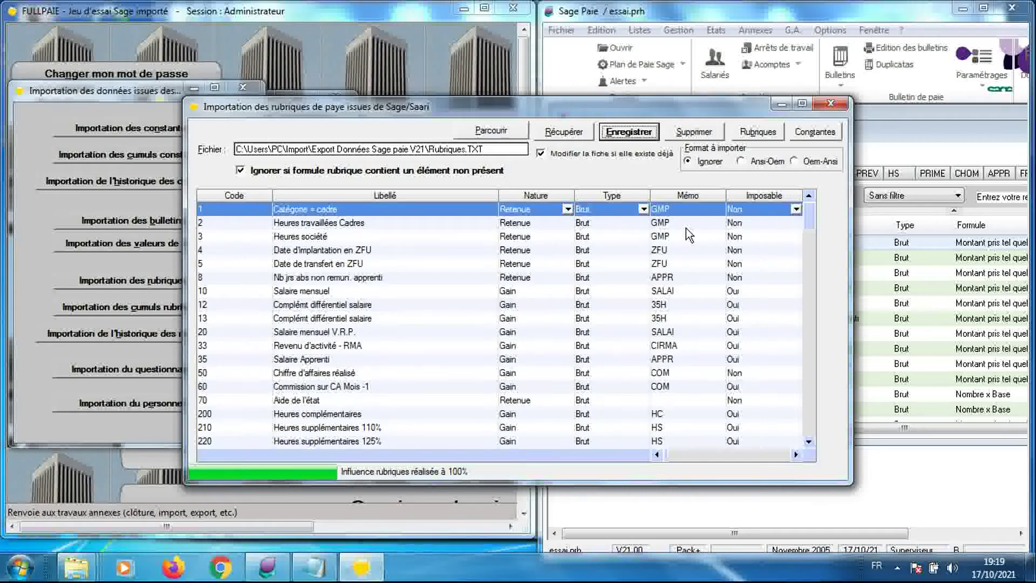
click(830, 103)
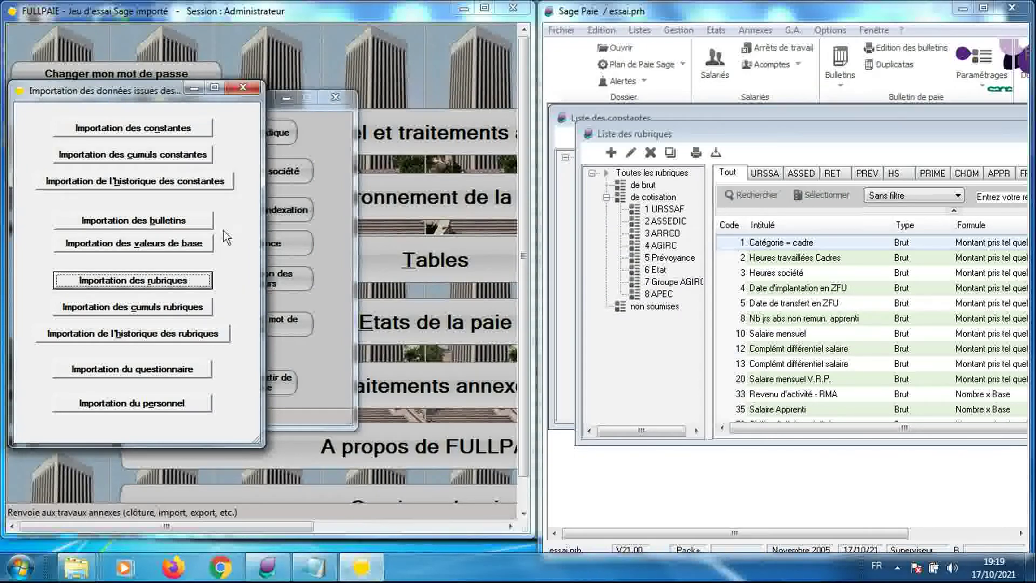
Step: Reopen the constants import and restrict the types to import to Rubrique only
click(188, 131)
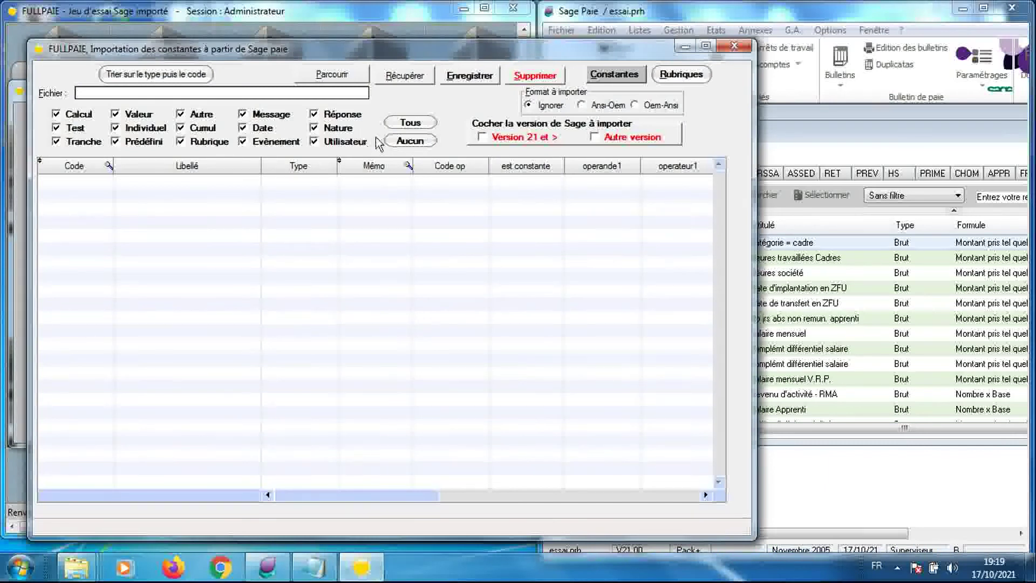
click(410, 141)
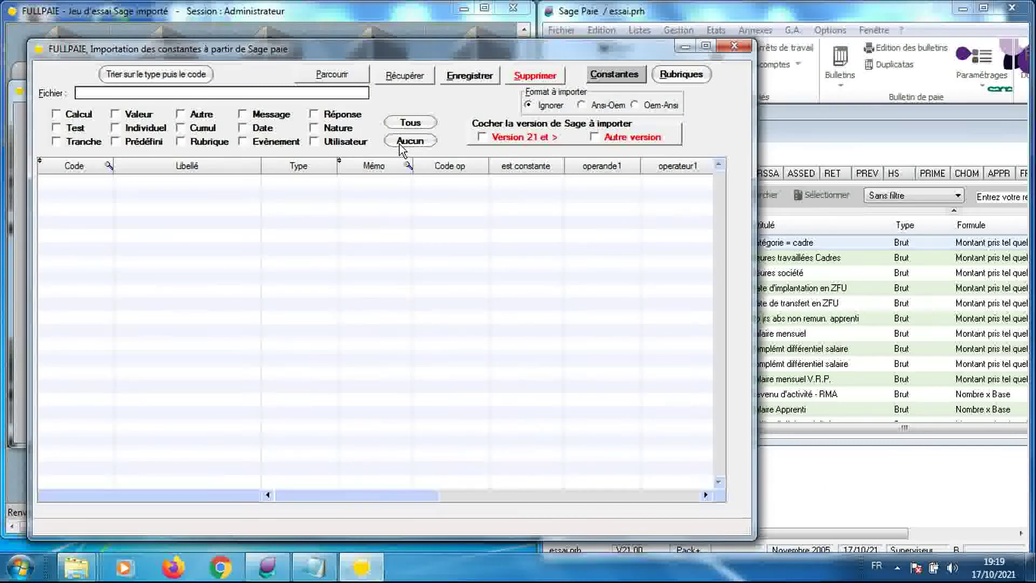
click(183, 143)
Step: Select Constantes.TXT again as the source file for the Rubrique-type constants
click(328, 74)
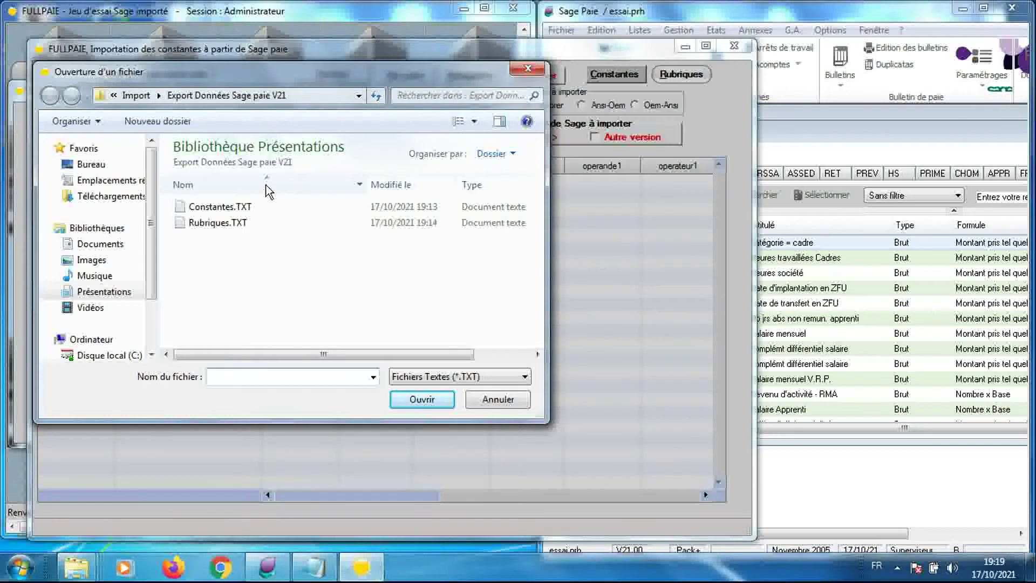
double_click(258, 206)
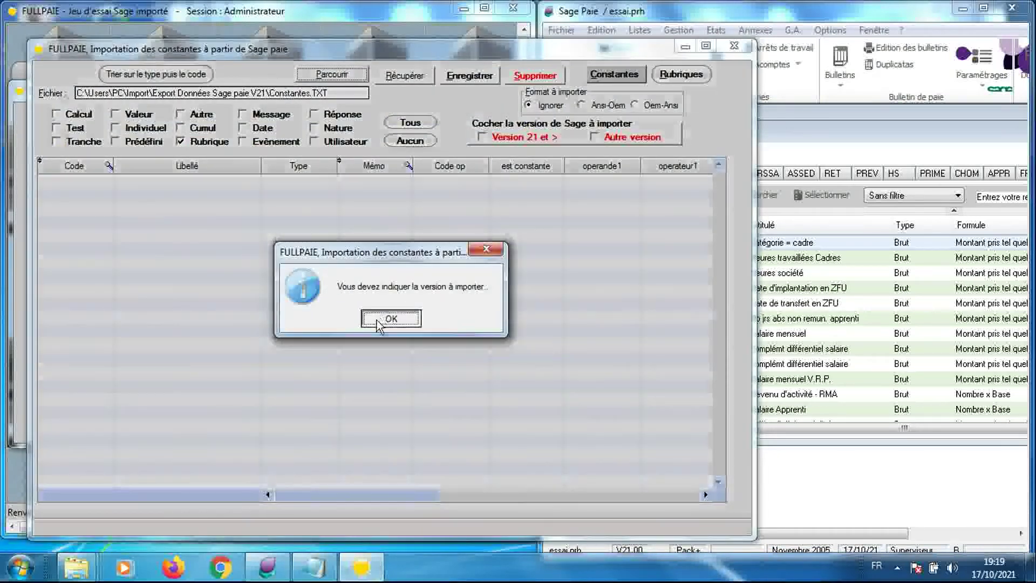
click(377, 320)
Step: Set the Sage version to import to Version 21 et > and retrieve the Rubrique-type constants from the file
click(482, 137)
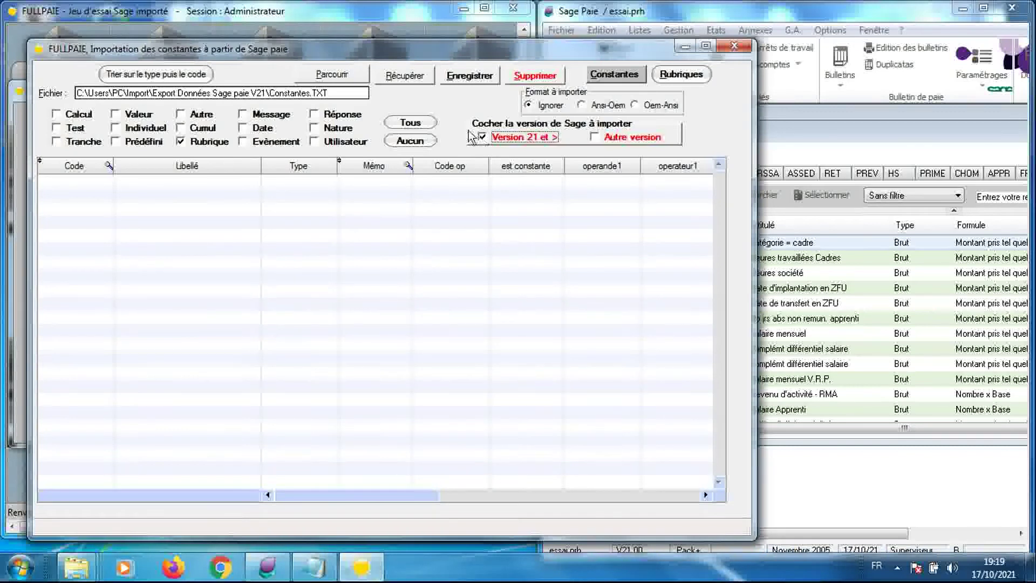
click(412, 80)
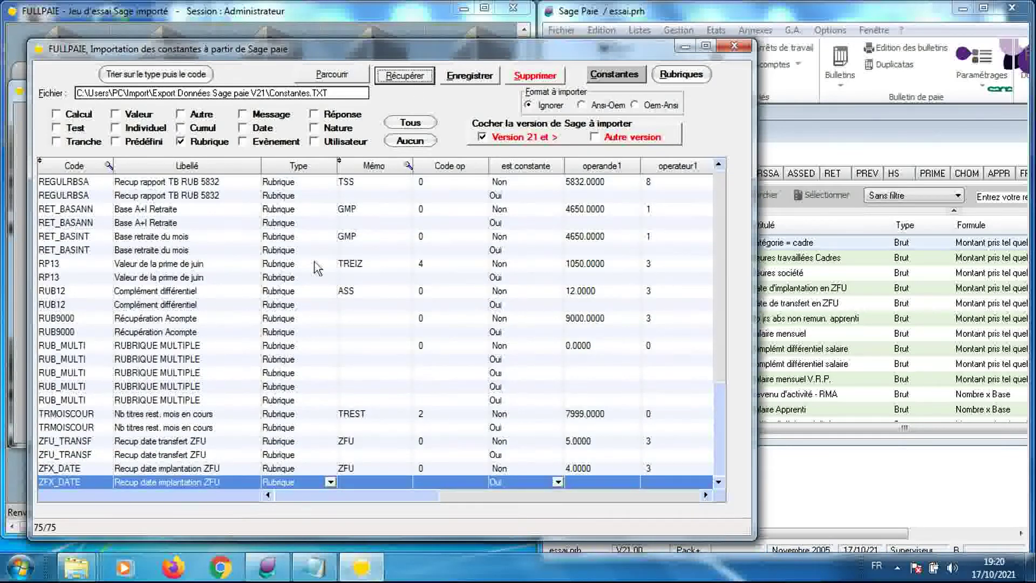
drag(720, 410, 699, 175)
scroll(697, 169, down, 3)
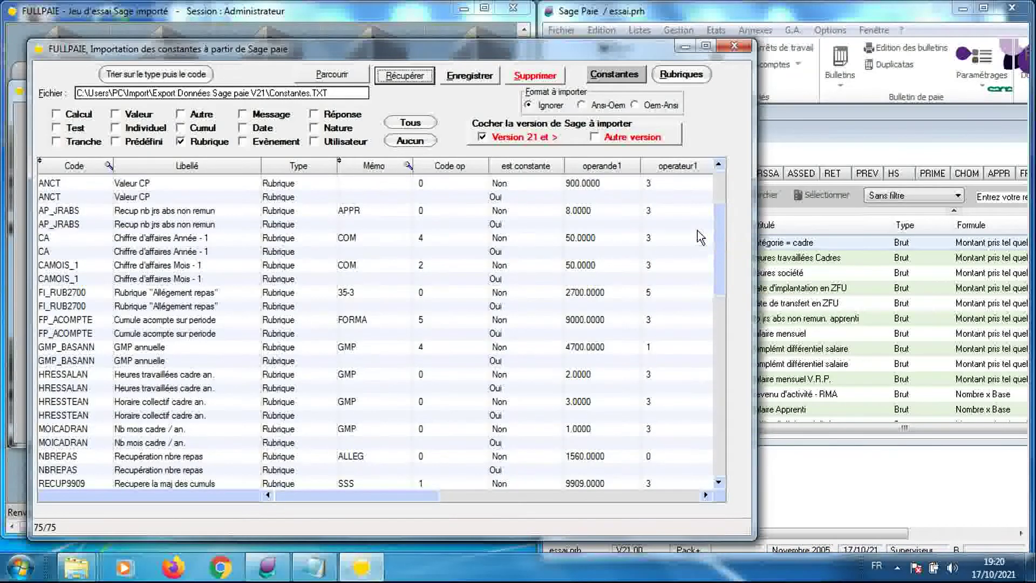
Step: Save the retrieved Rubrique-type constants, confirm the recording and close the import windows back to the FULLPAIE main menu
click(469, 77)
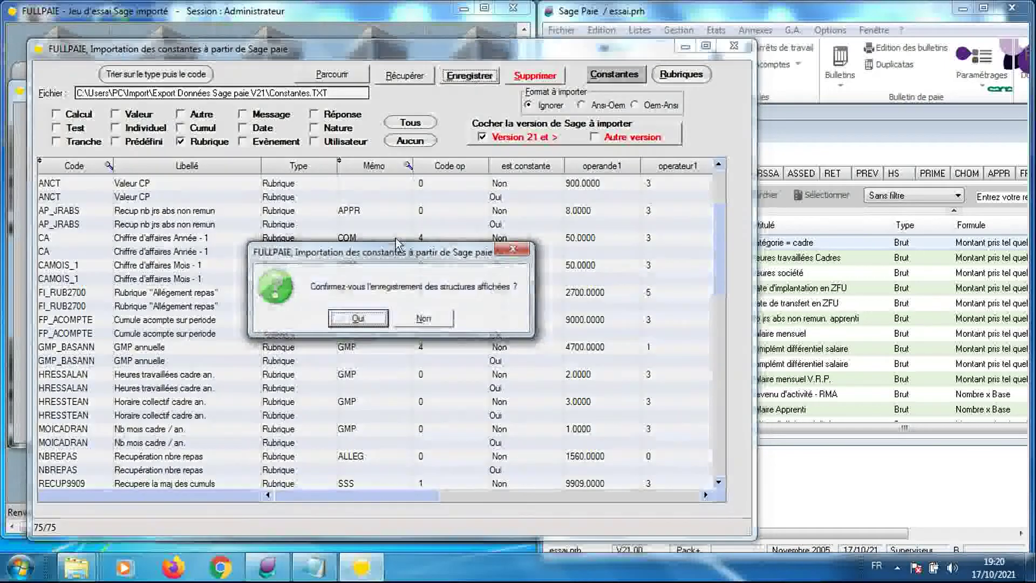
click(370, 322)
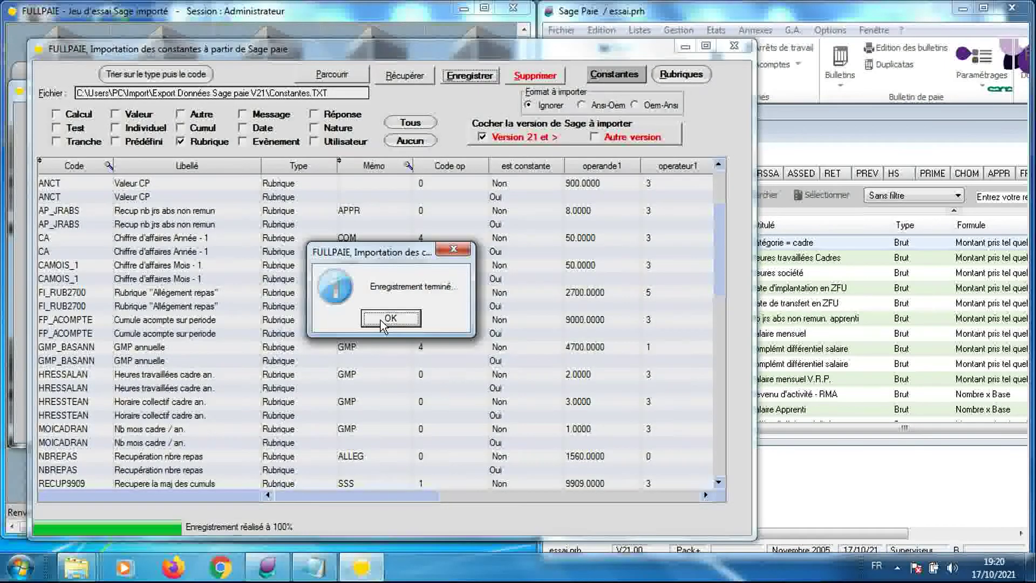
click(381, 320)
click(734, 46)
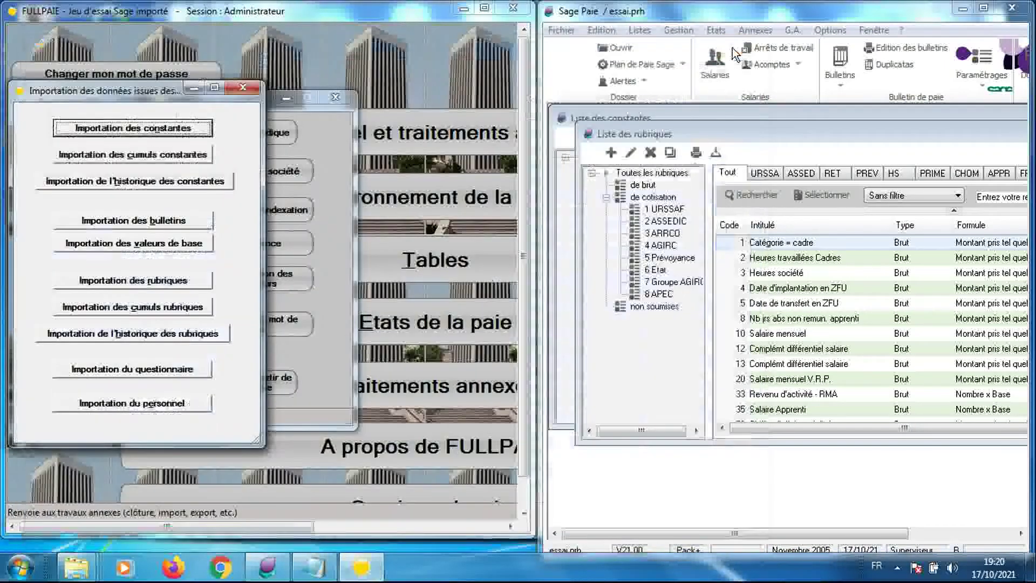
click(243, 88)
click(334, 99)
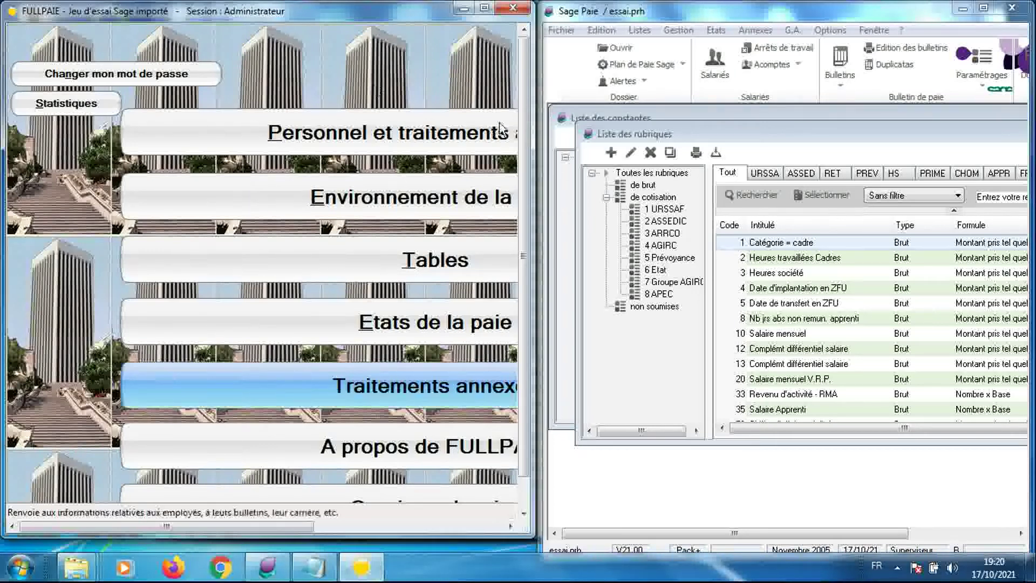
Step: In Sage Paie, bring the Liste des constantes forward, make it taller and shift it to expose the code through value columns
click(588, 119)
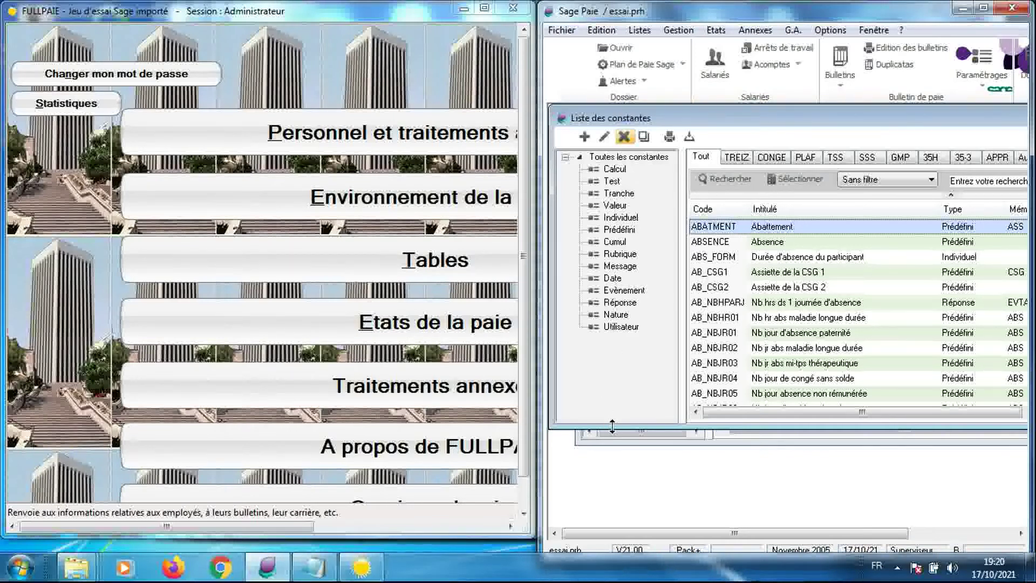
drag(612, 429, 612, 524)
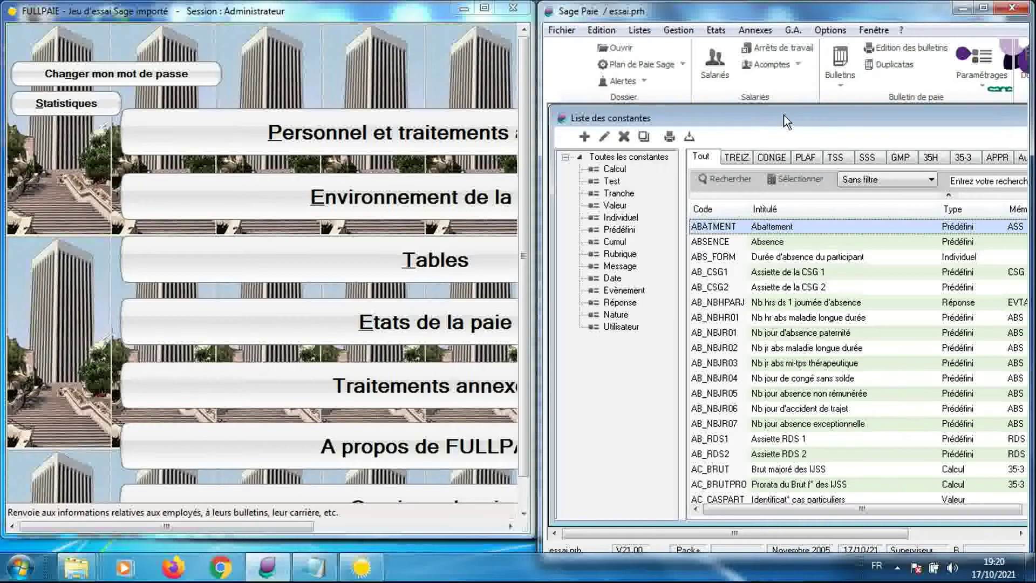
drag(784, 115, 644, 106)
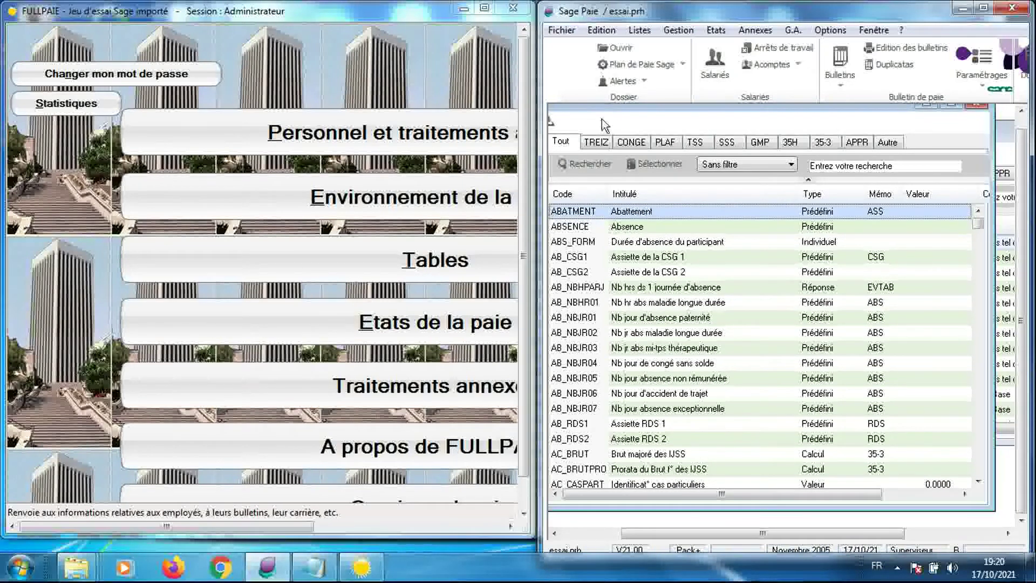
Step: Open the payroll constants declaration in FULLPAIE, show only the list and narrow its window to fit beside Sage Paie
click(386, 202)
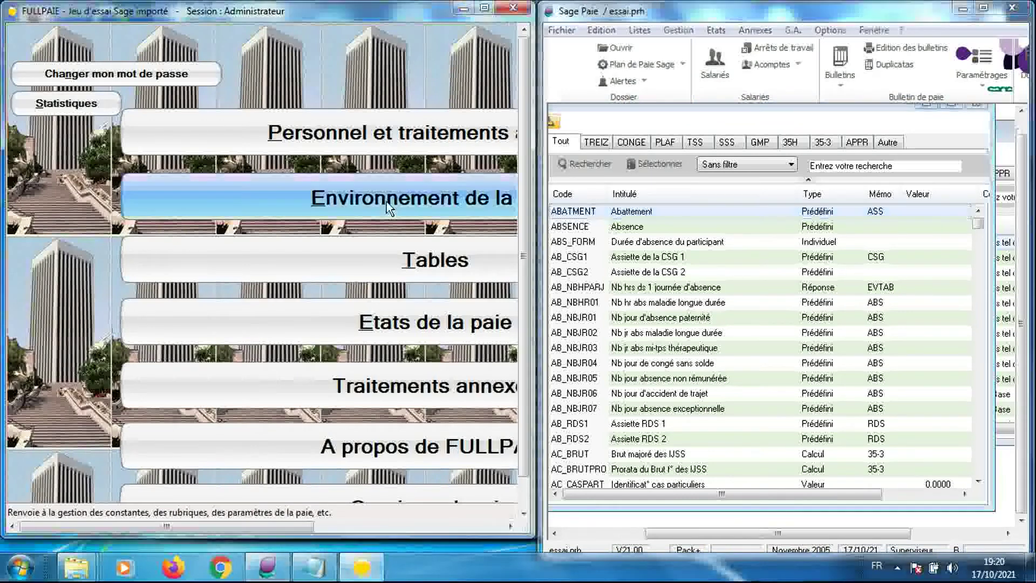
click(312, 96)
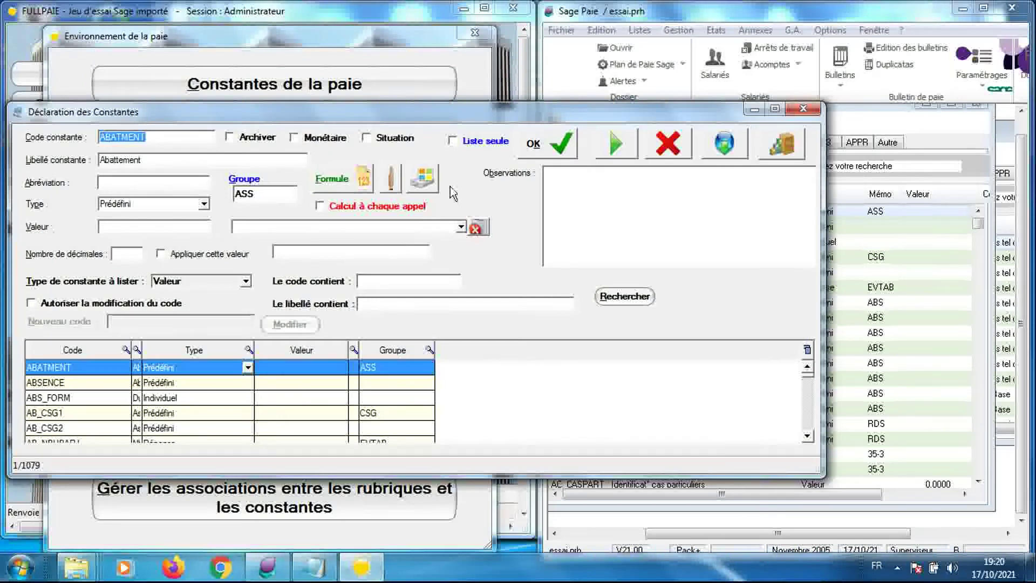
click(453, 142)
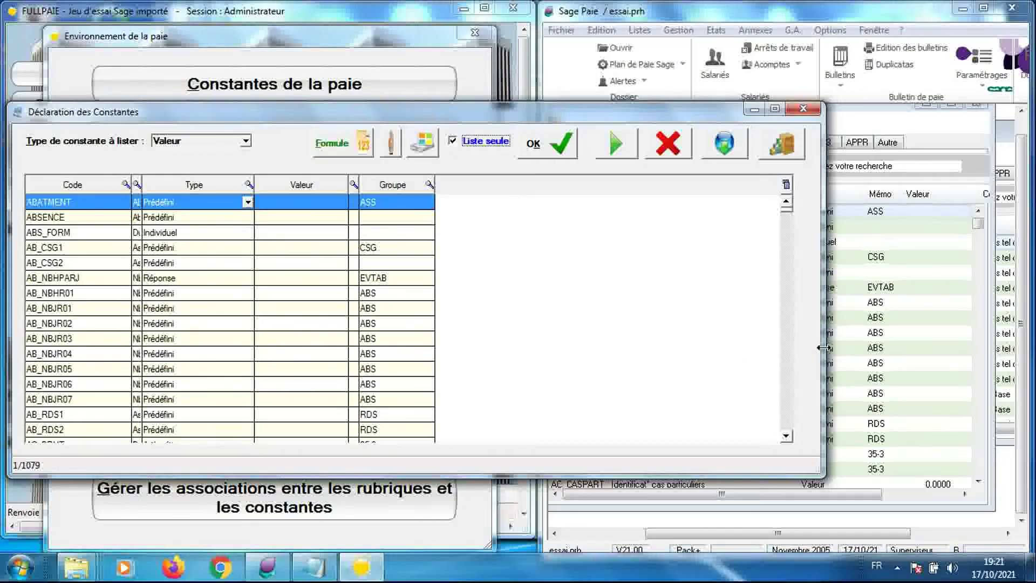
drag(824, 348, 455, 385)
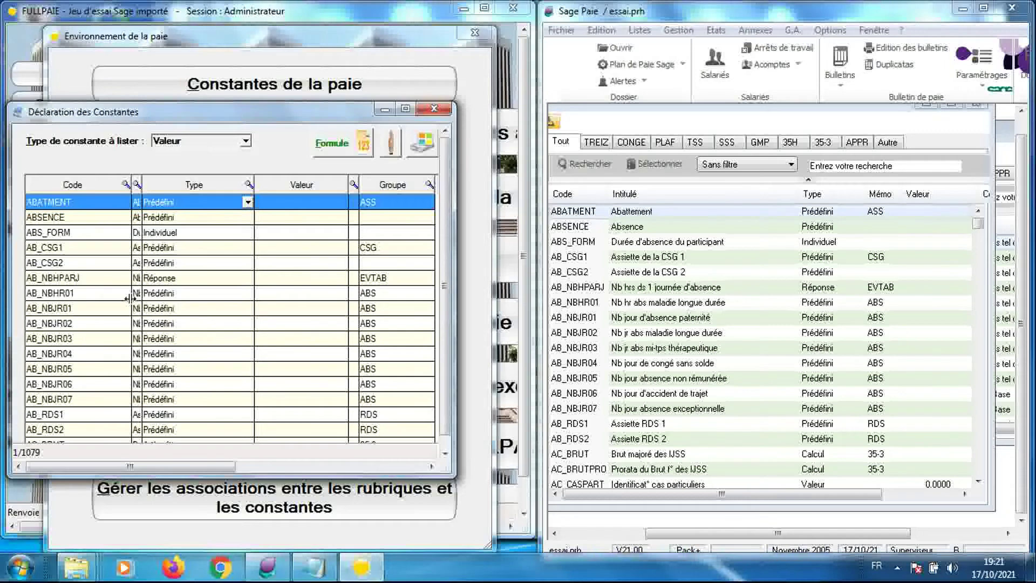
Step: Widen the Libellé column, narrow the Type column, and align and enlarge the Déclaration des Constantes window beside the Sage list
drag(130, 298, 239, 293)
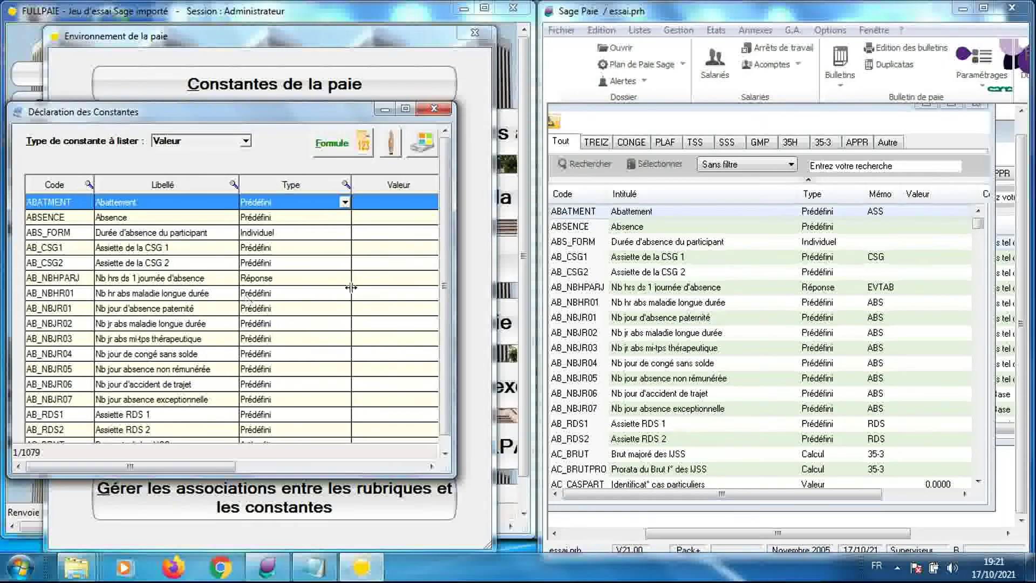
drag(351, 287, 286, 289)
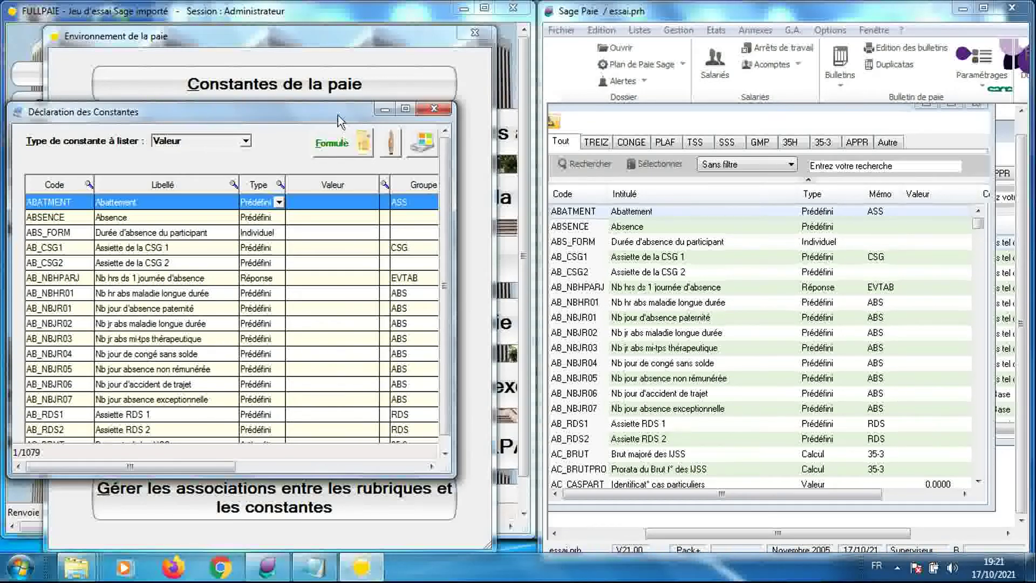
drag(355, 119, 429, 124)
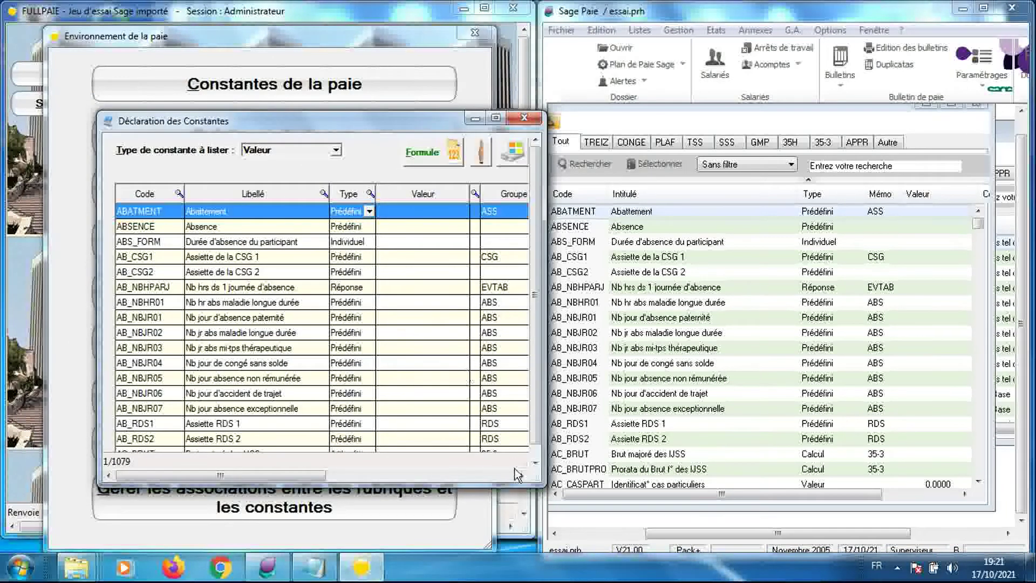
drag(511, 483, 507, 546)
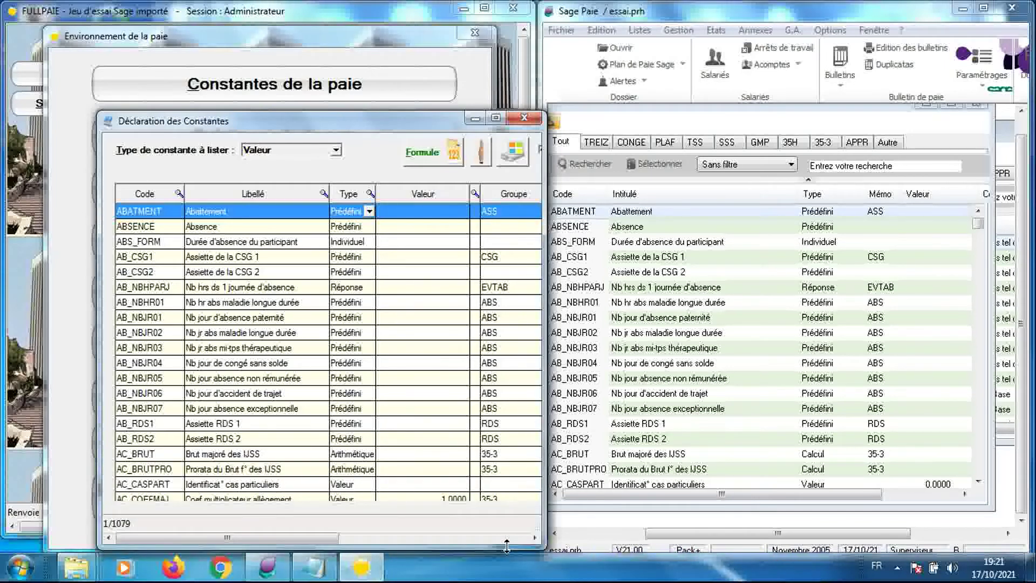
Step: Compare the first constants, from ABATMENT to AB_CSG2, row by row between the Sage Paie and FULLPAIE lists
click(597, 215)
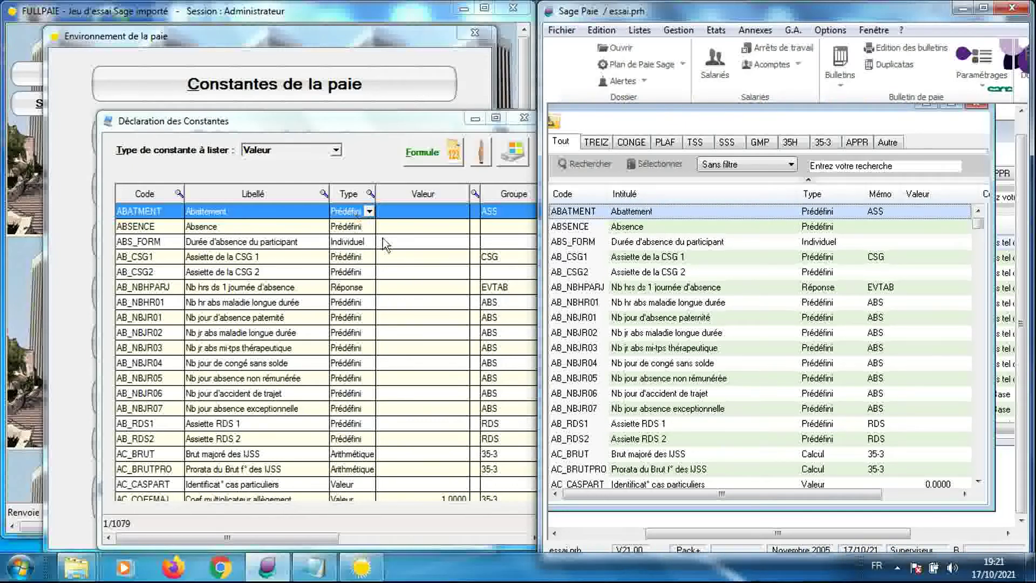
click(594, 228)
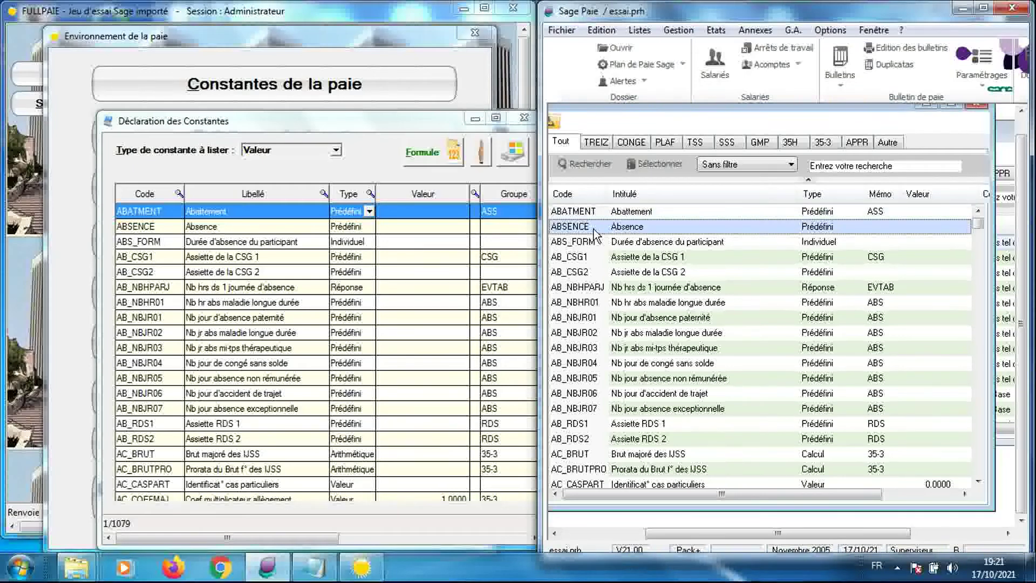
click(347, 229)
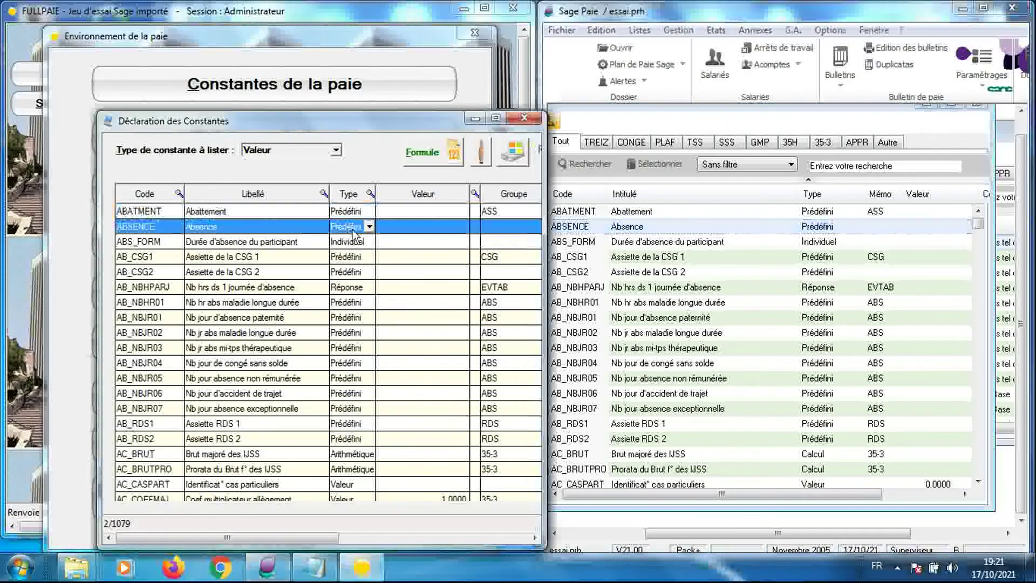
click(626, 247)
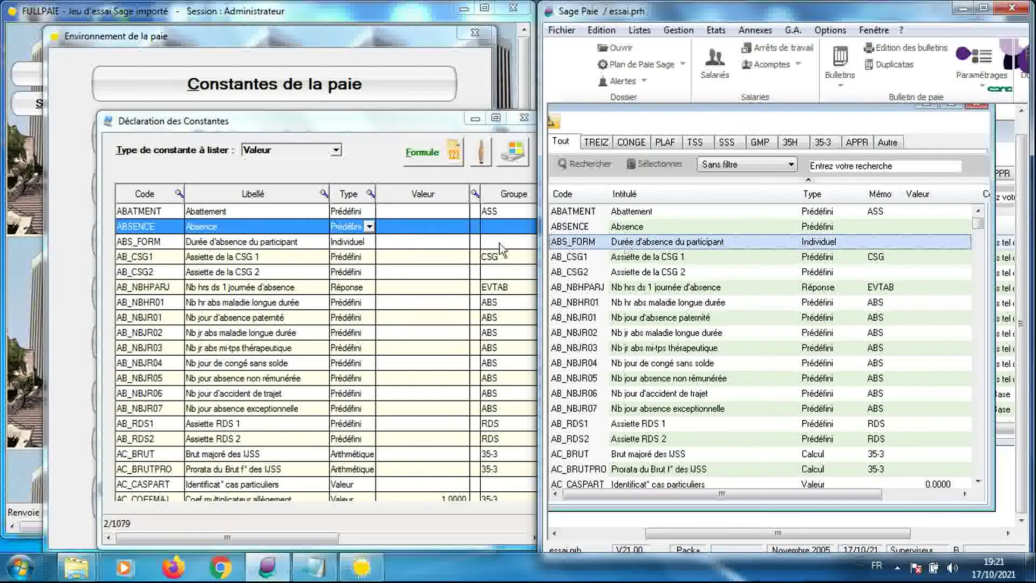
click(301, 244)
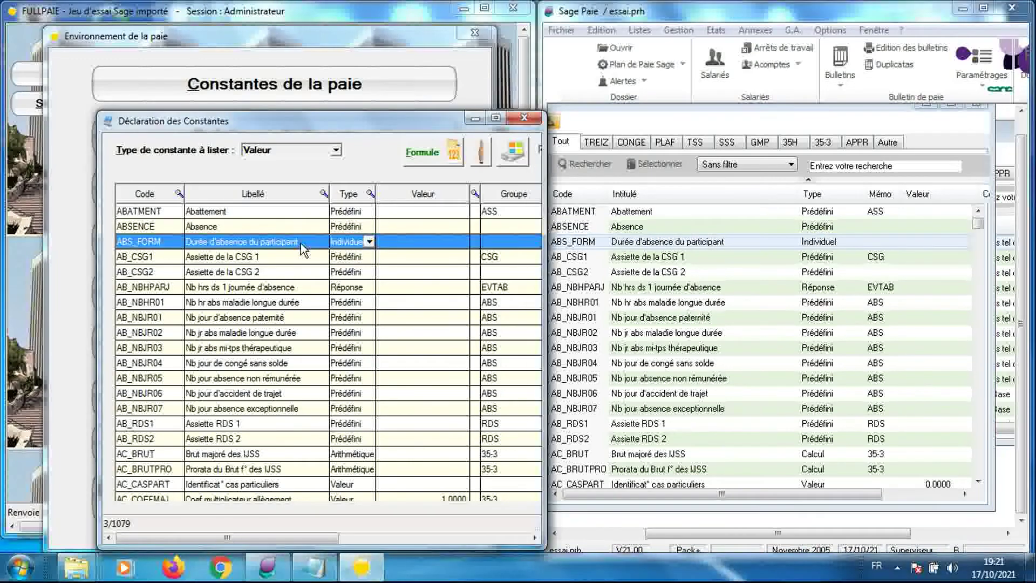
click(665, 261)
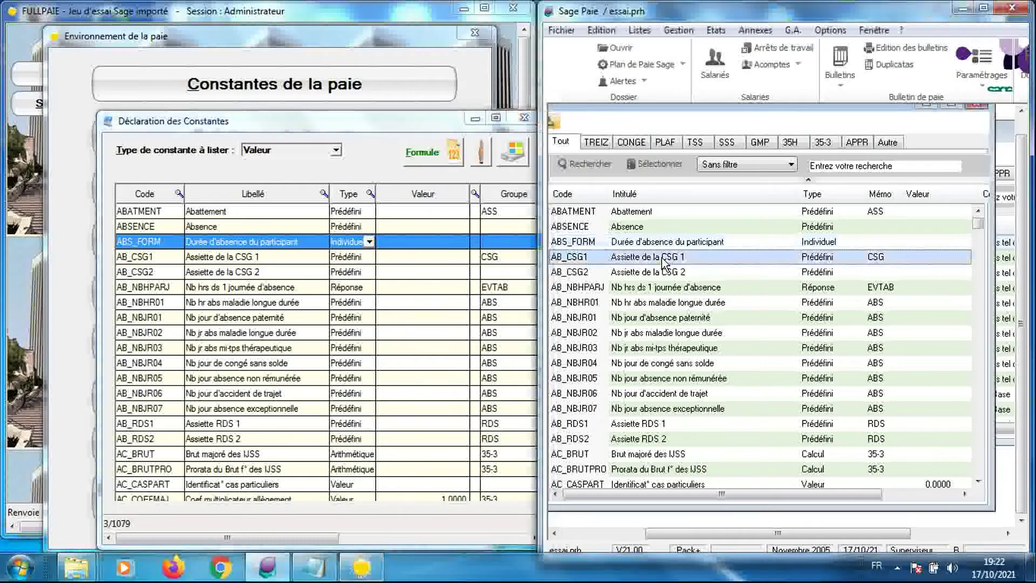
click(353, 261)
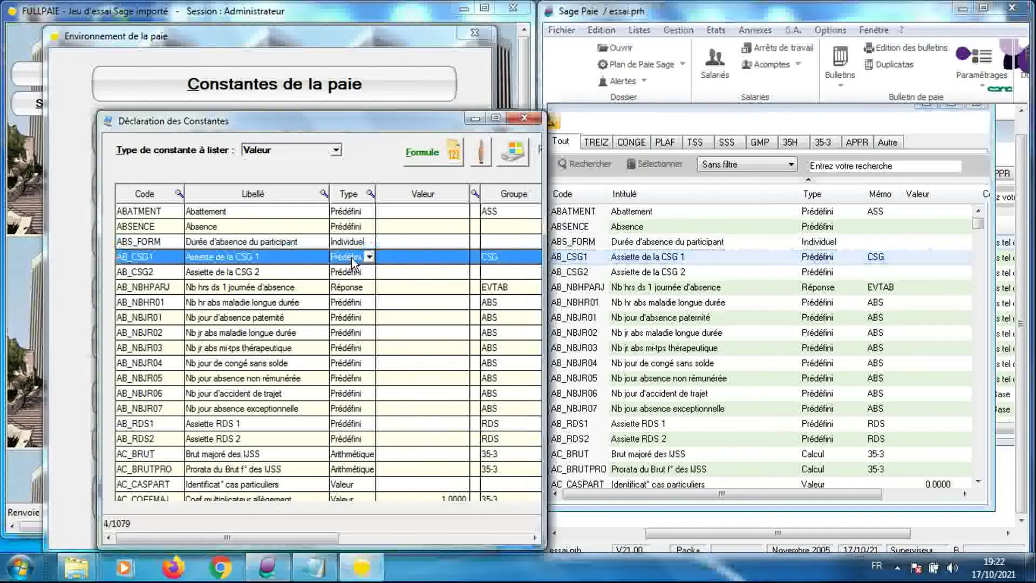
click(642, 275)
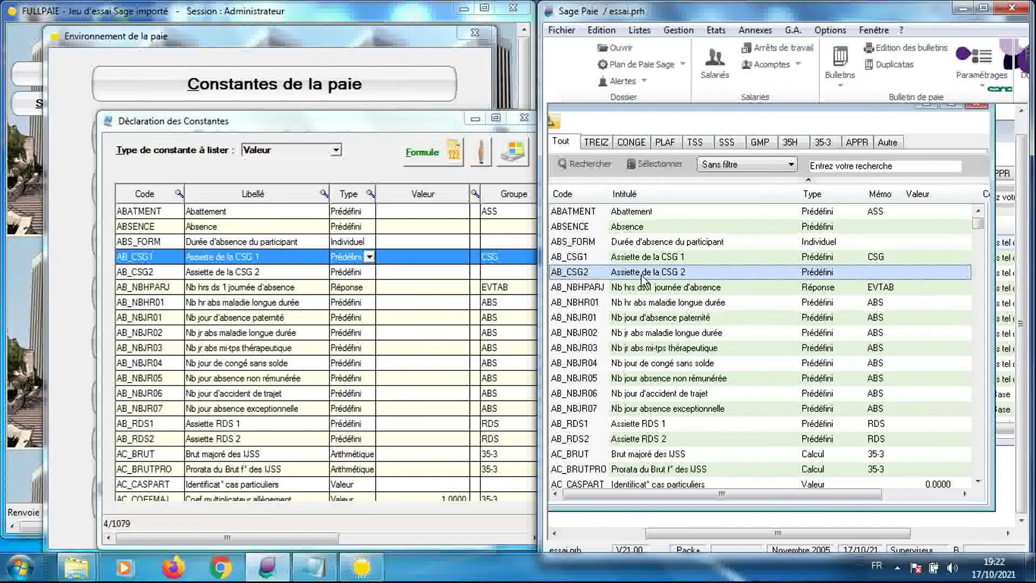
click(354, 274)
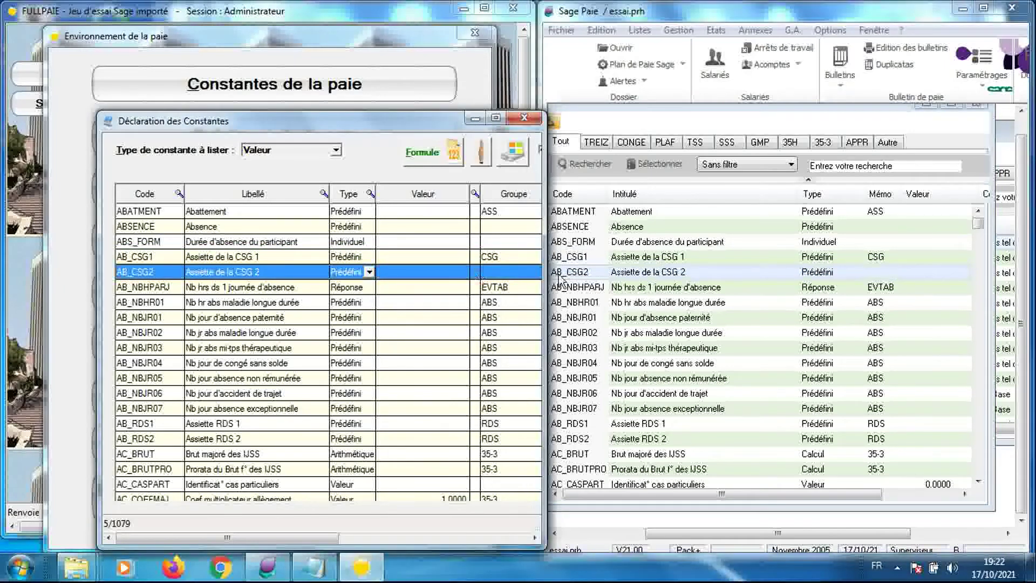
Step: Show the last constants, down to ZFX_TXEX, in both the Sage Paie and FULLPAIE lists and align the Déclaration des Constantes rows with Sage
drag(976, 233, 978, 475)
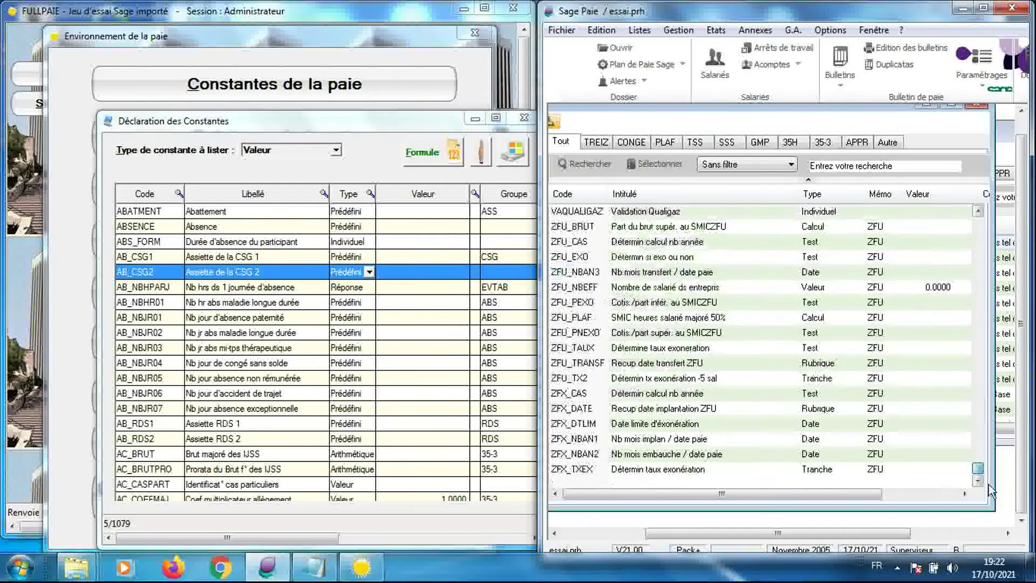
click(701, 473)
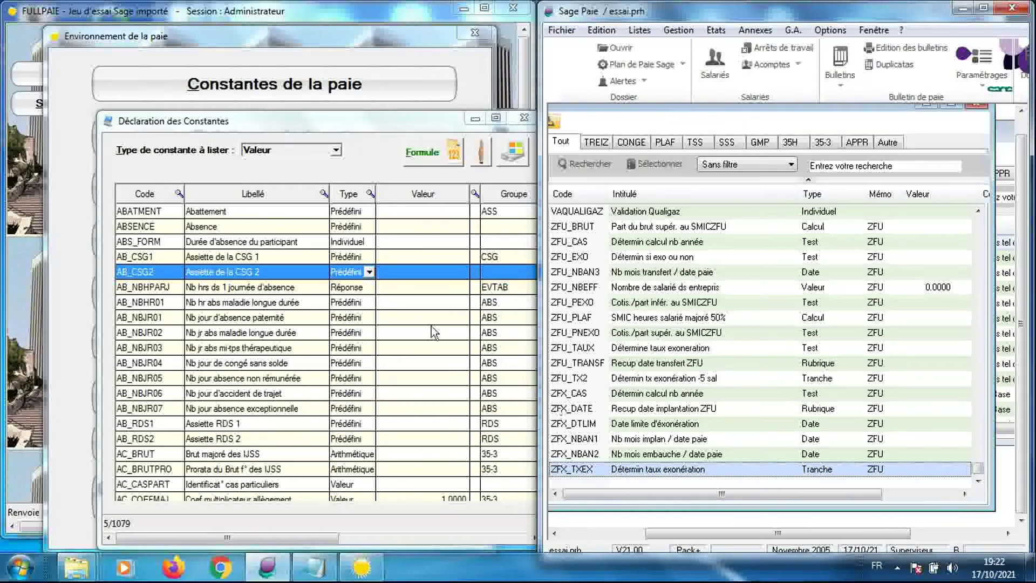
click(390, 268)
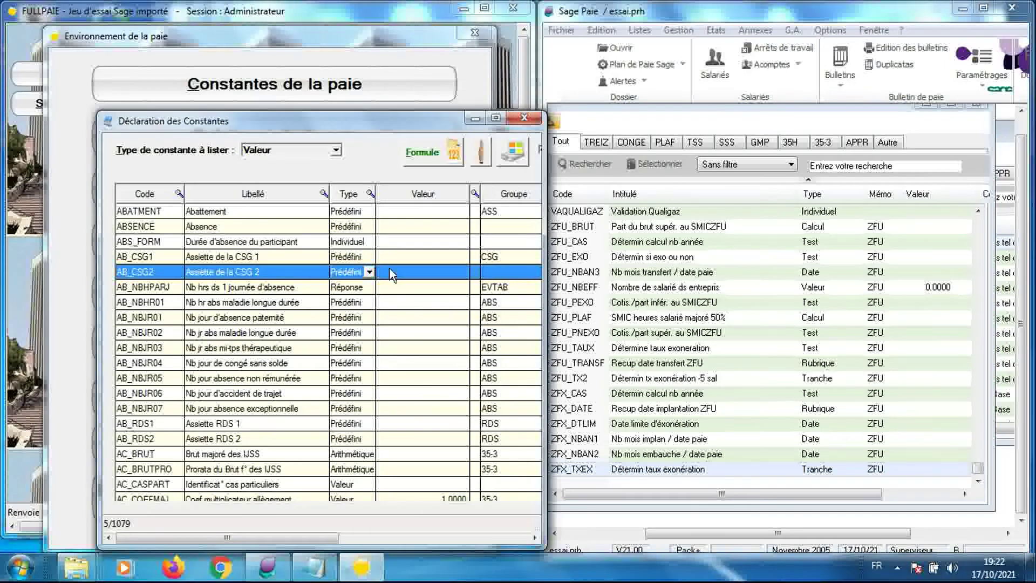
key(ctrl+End)
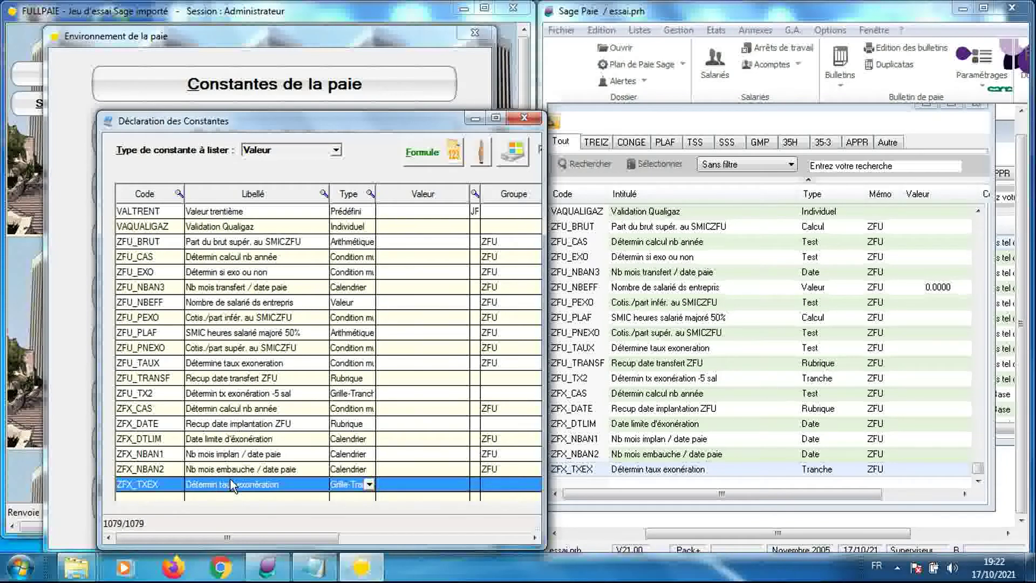
drag(372, 126, 370, 108)
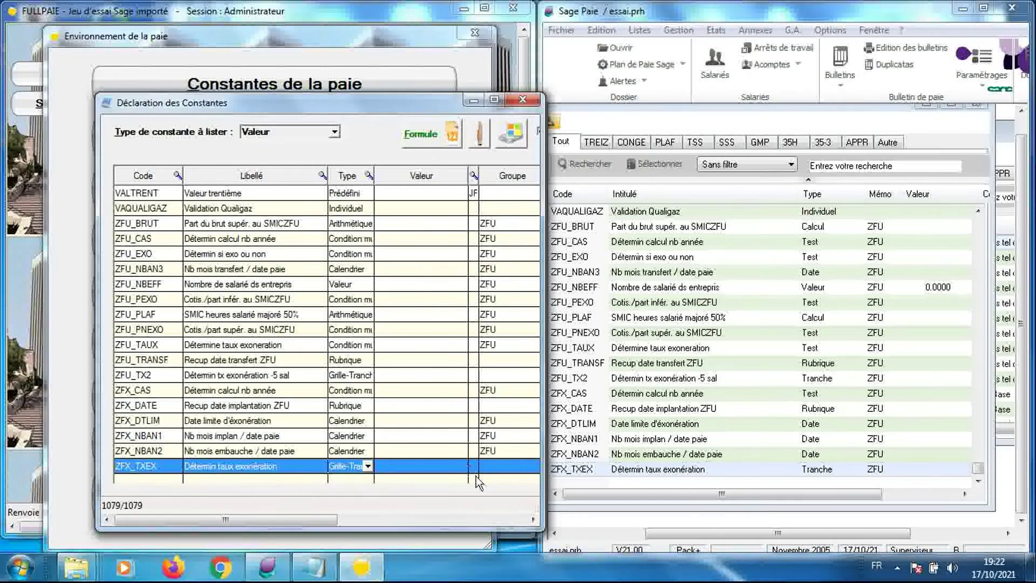
Step: Compare the label, type and group of constants ZFX_NBAN2 and ZFX_TXEX between the Sage Paie and FULLPAIE lists
click(606, 457)
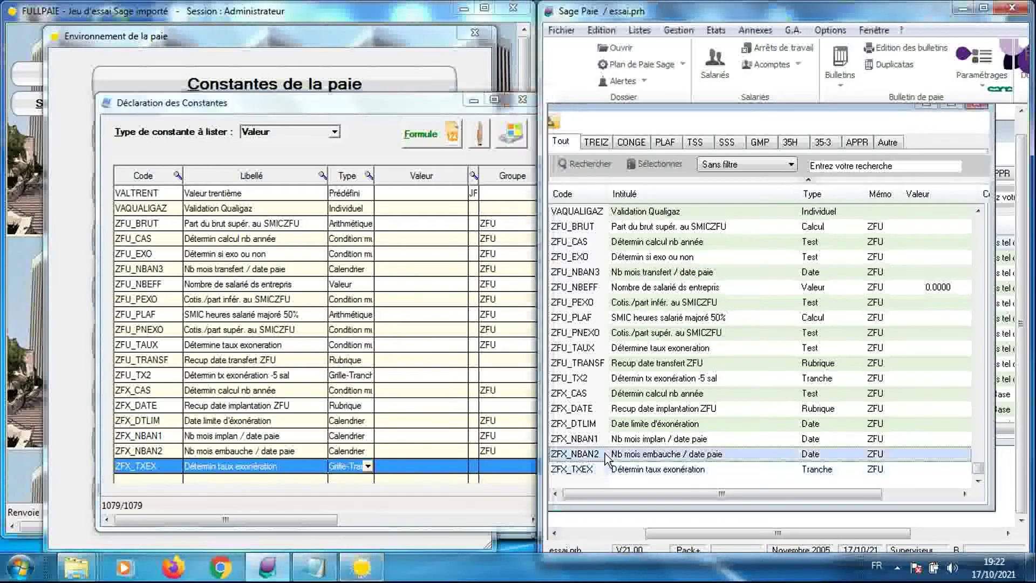
click(318, 455)
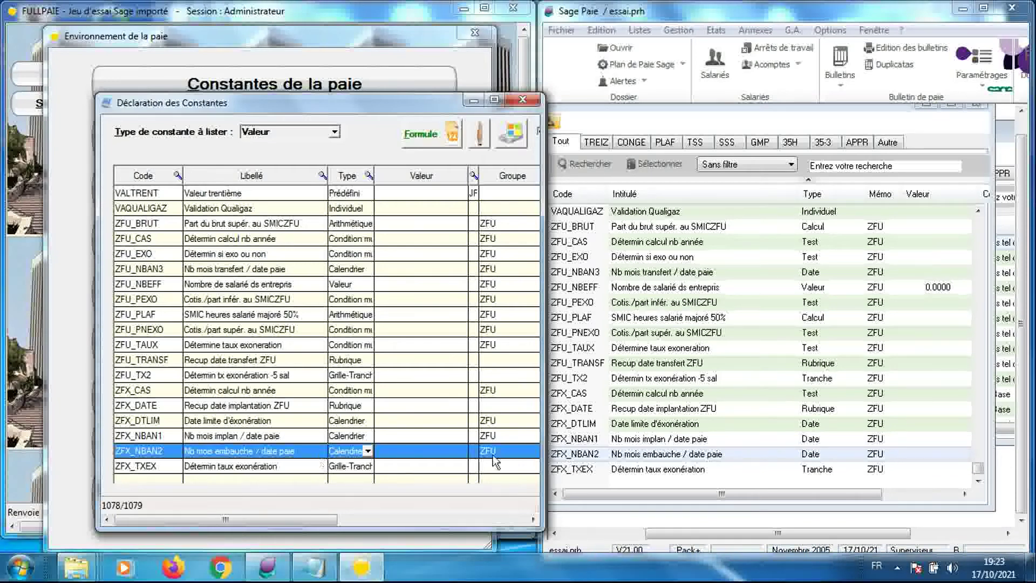
click(566, 469)
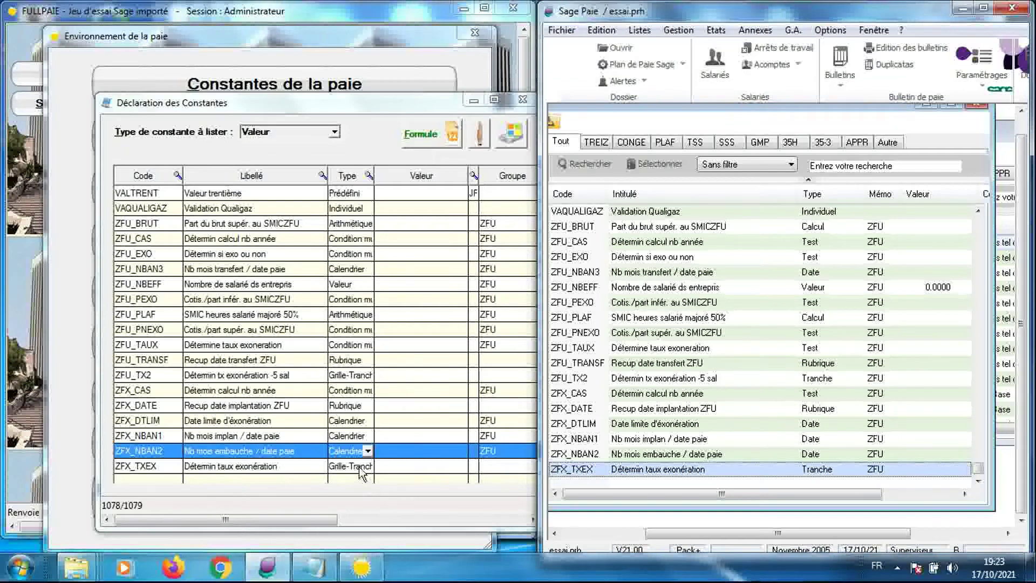
click(362, 473)
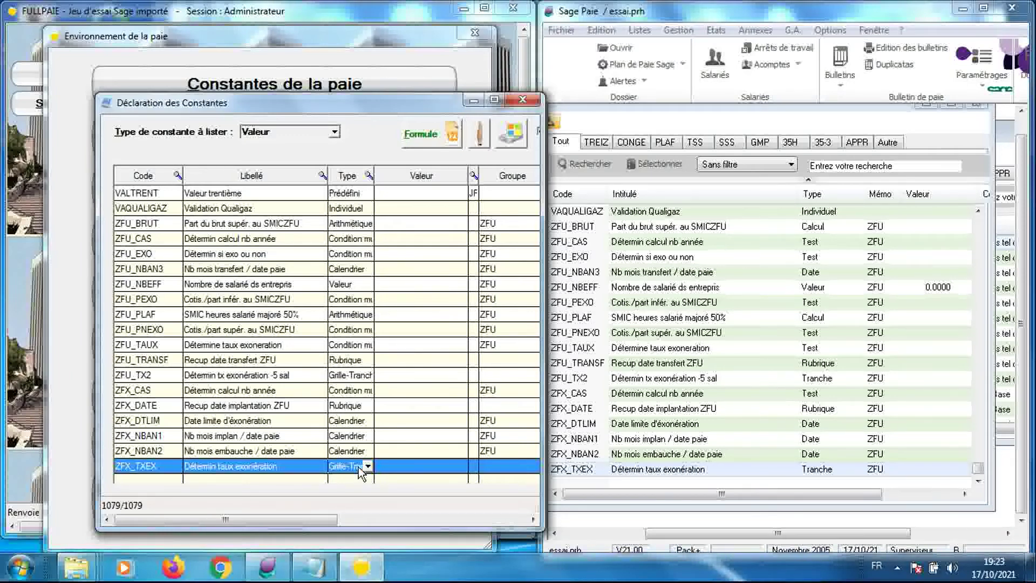
click(631, 474)
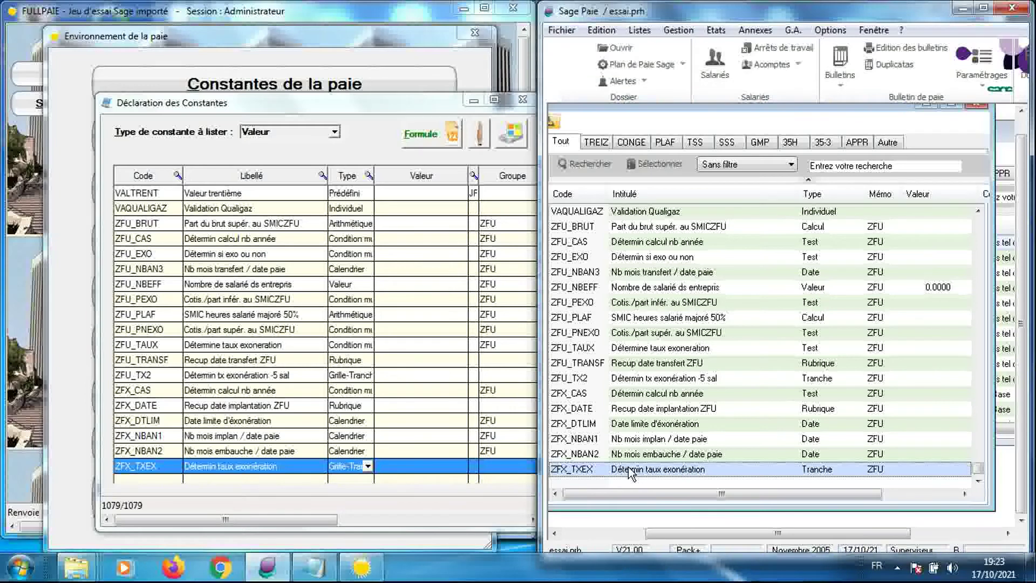
click(453, 472)
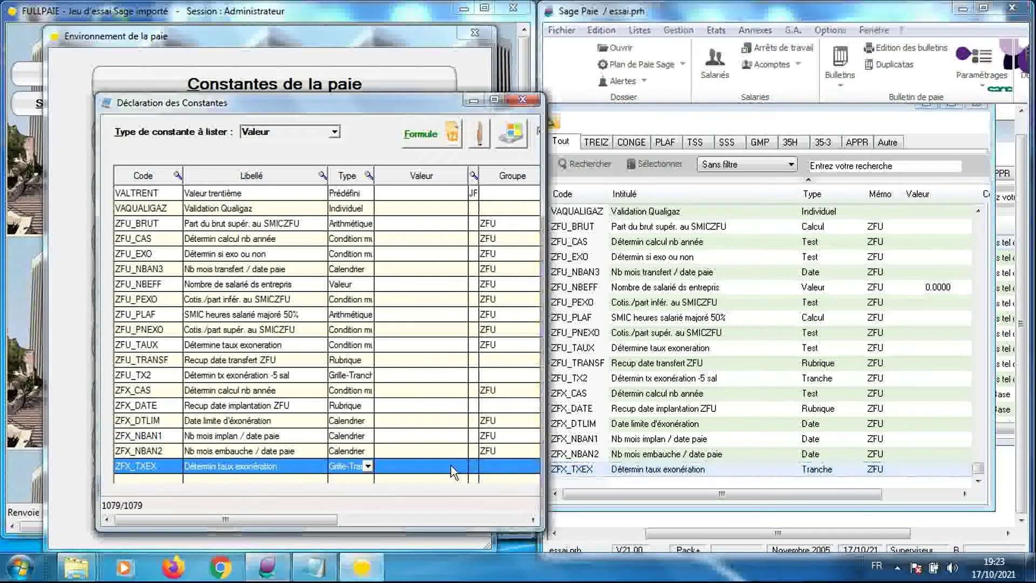
click(621, 474)
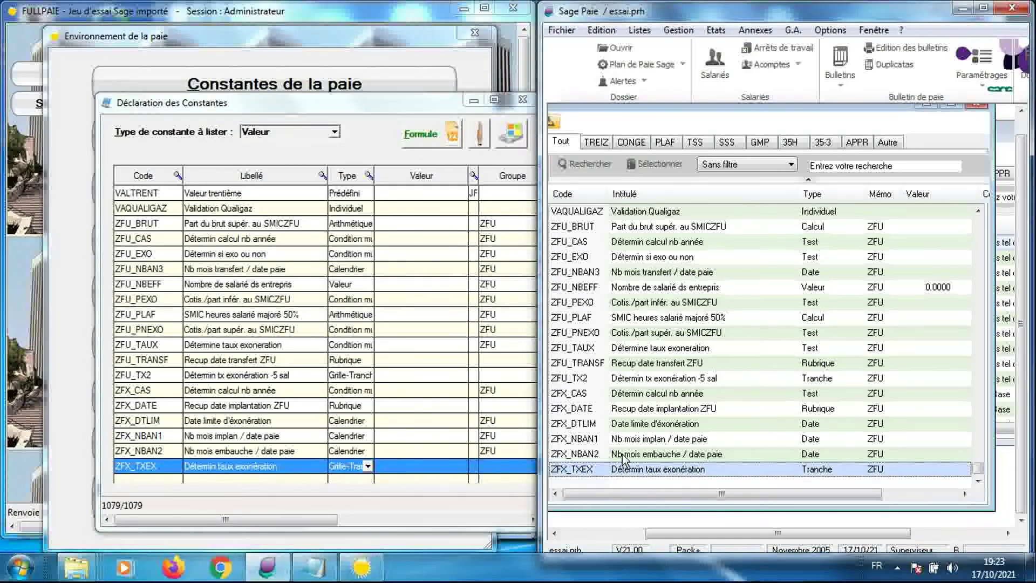
click(624, 455)
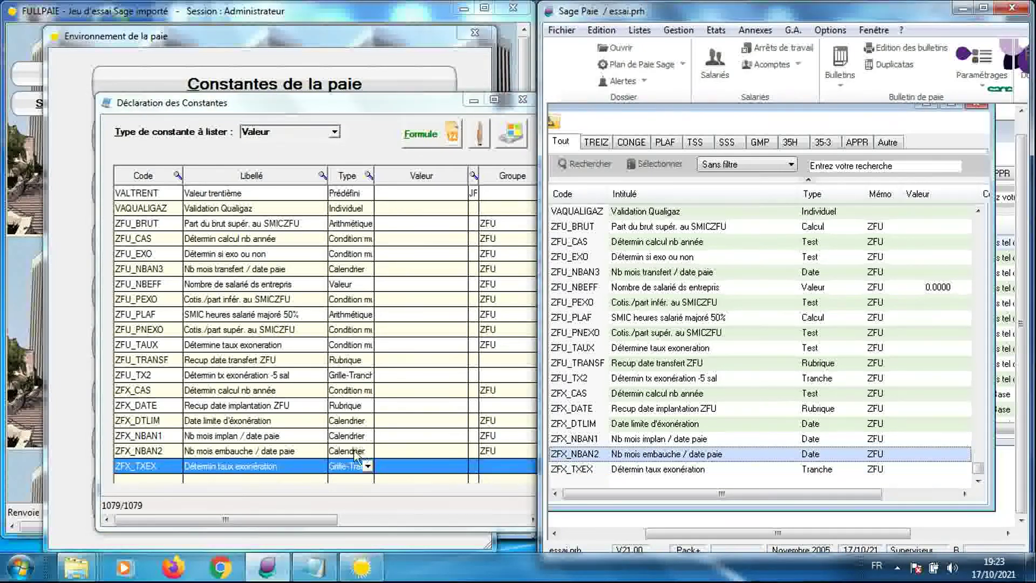
click(355, 451)
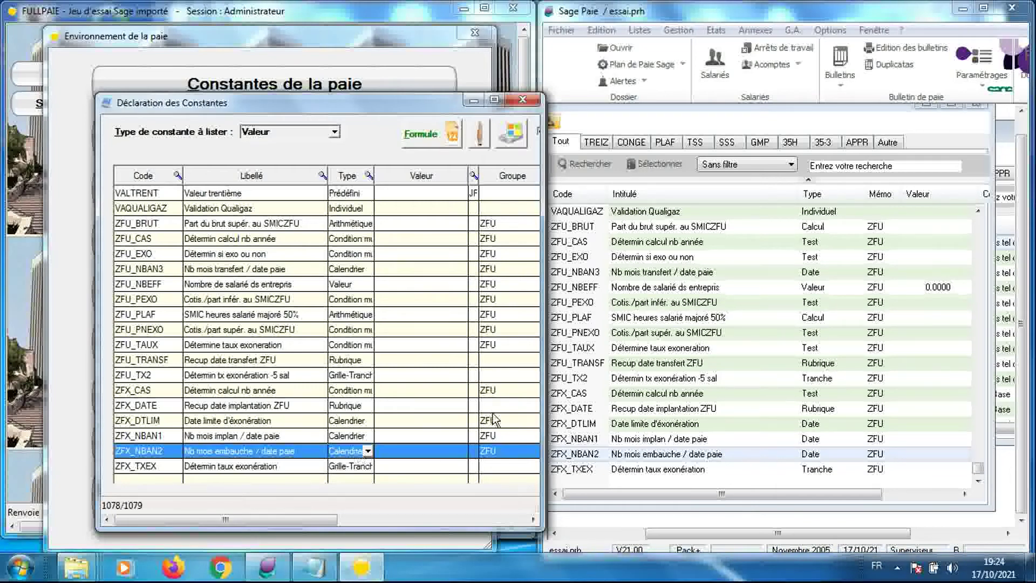
Step: Compare constants ZFX_NBAN1, ZFX_DTLIM and ZFX_DATE row by row between the two lists
click(618, 440)
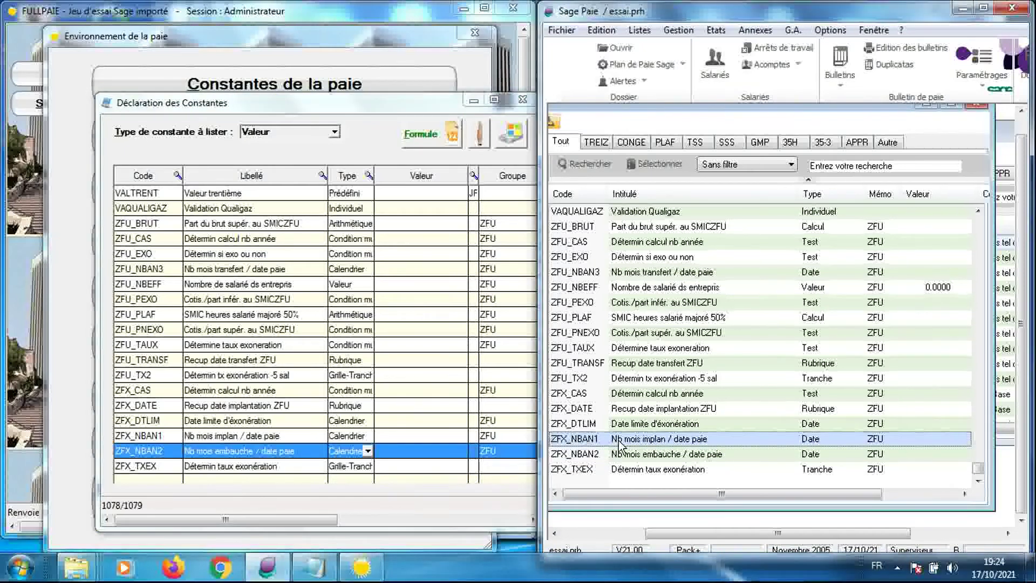
click(287, 437)
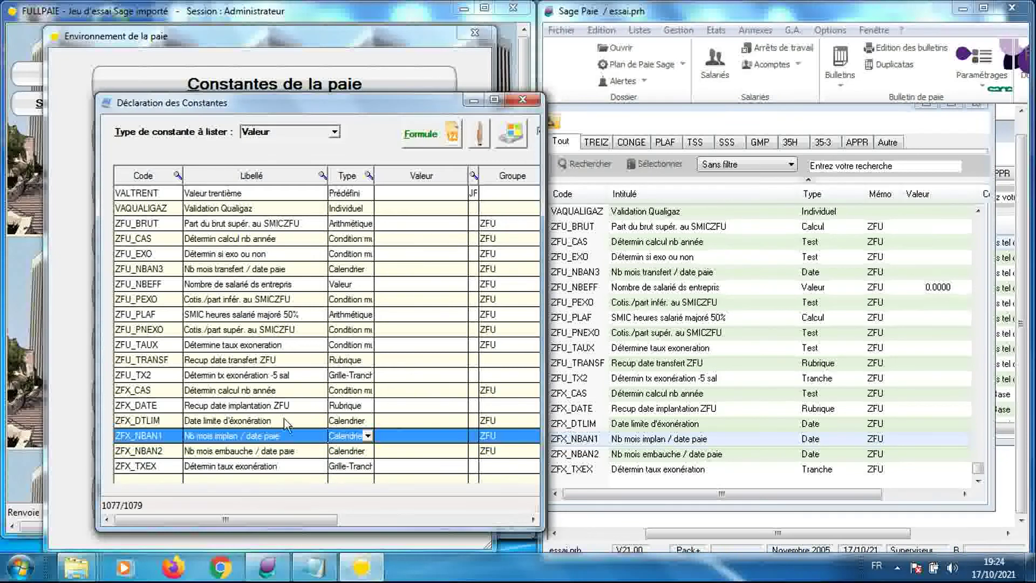
click(284, 420)
click(613, 424)
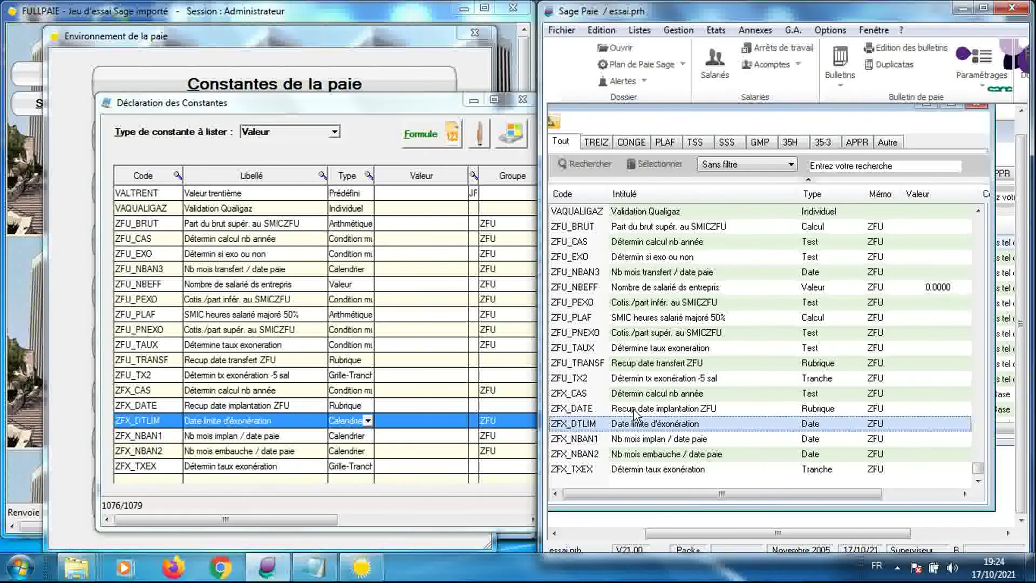
click(634, 409)
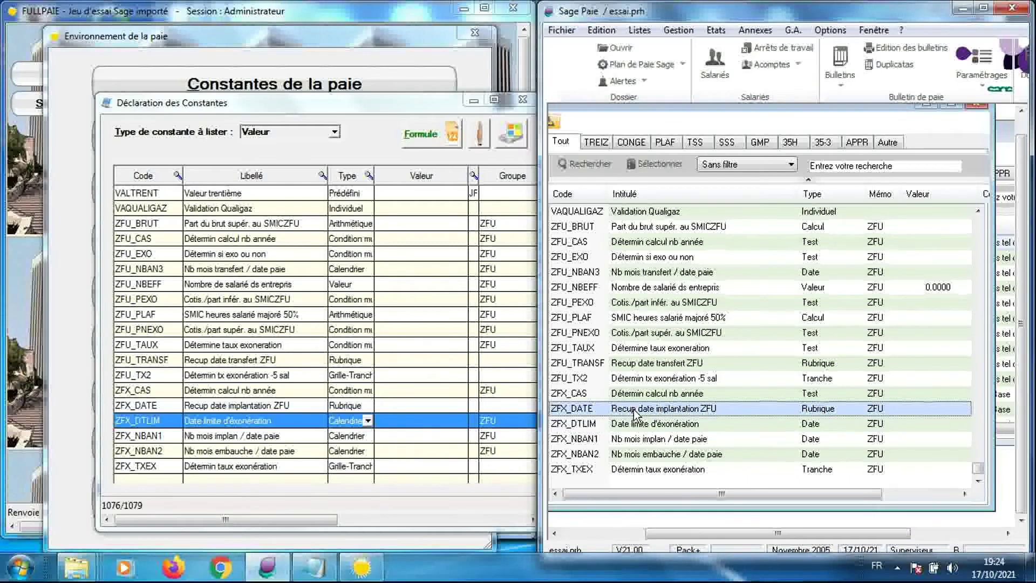
click(301, 410)
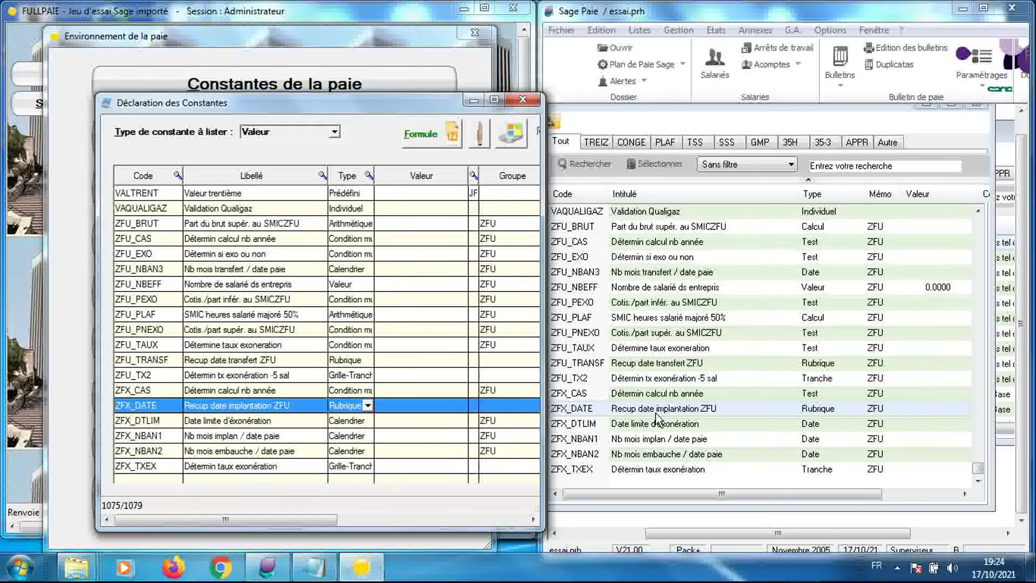
Step: Open the ZFX_DATE constant in Sage Paie and examine its period and associated rubriques
click(659, 410)
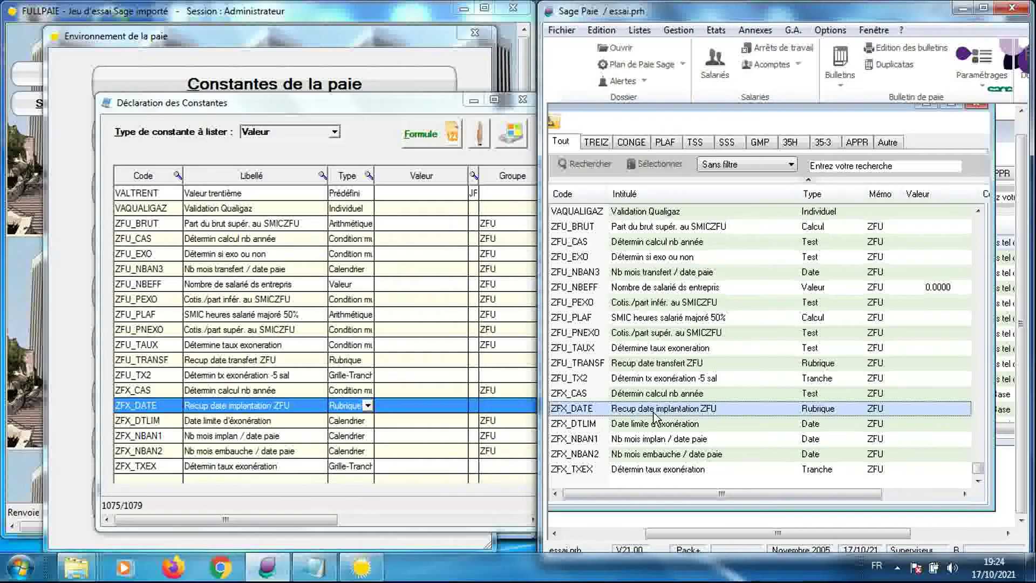
double_click(654, 412)
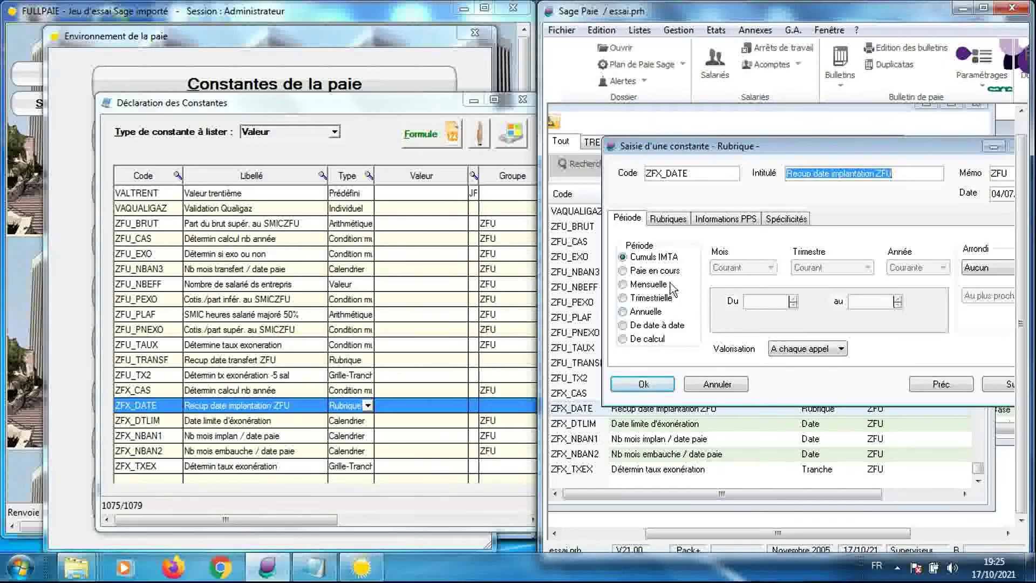
click(668, 218)
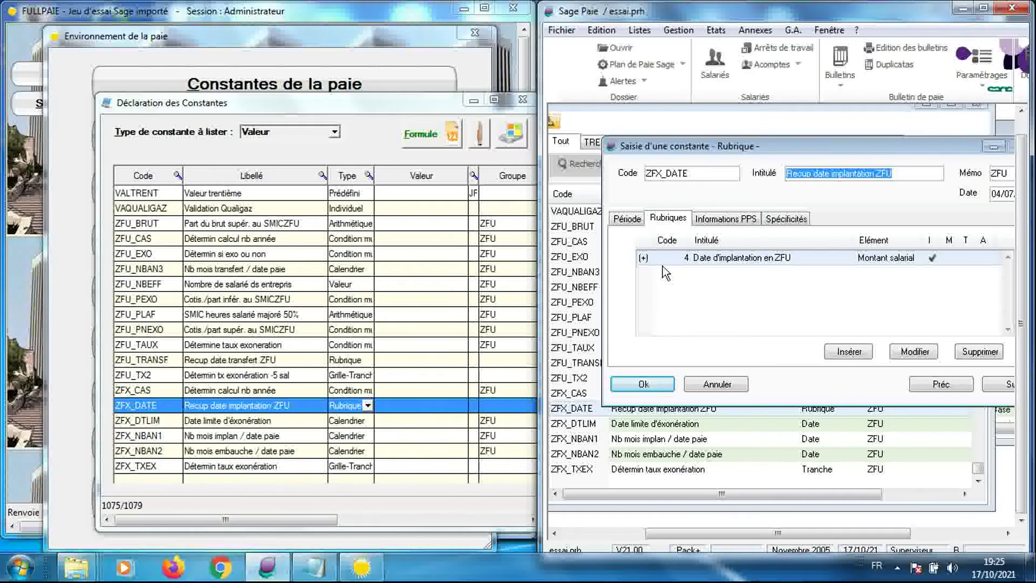
Step: Check the cumul type and associated rubriques of ZFX_DATE in FULLPAIE against the Sage definition, and close both constant windows
double_click(318, 409)
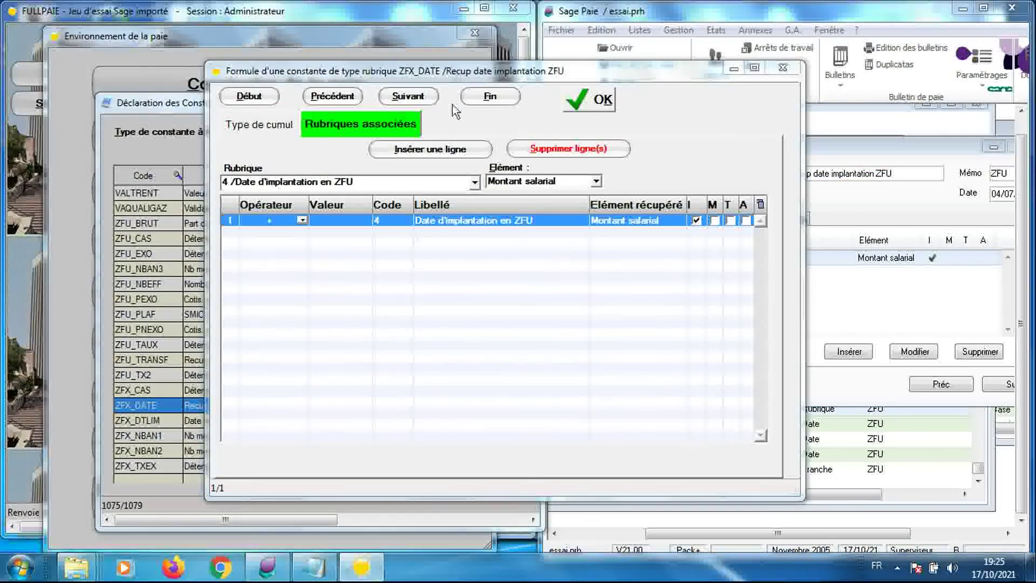
drag(361, 86, 221, 86)
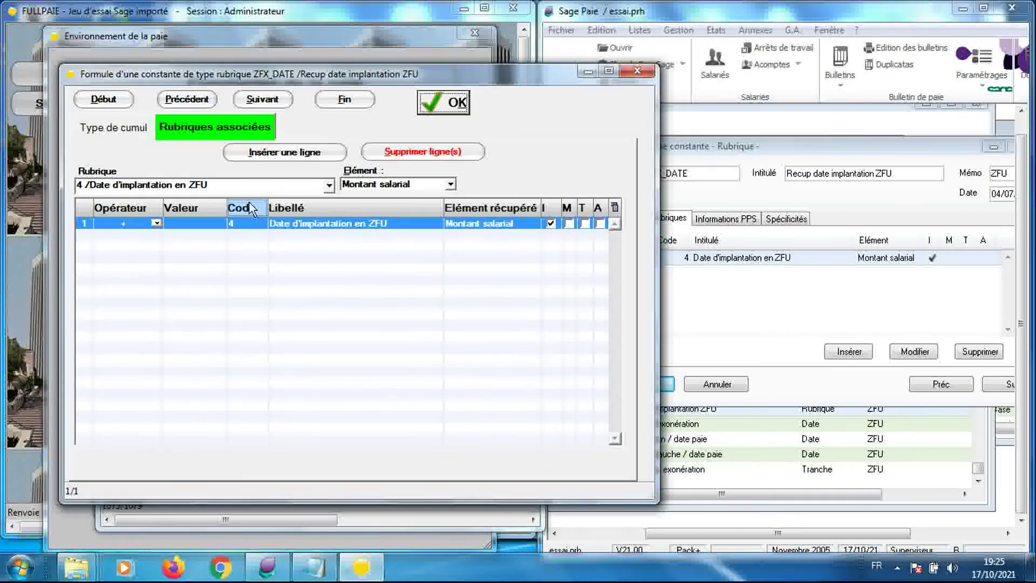
click(135, 126)
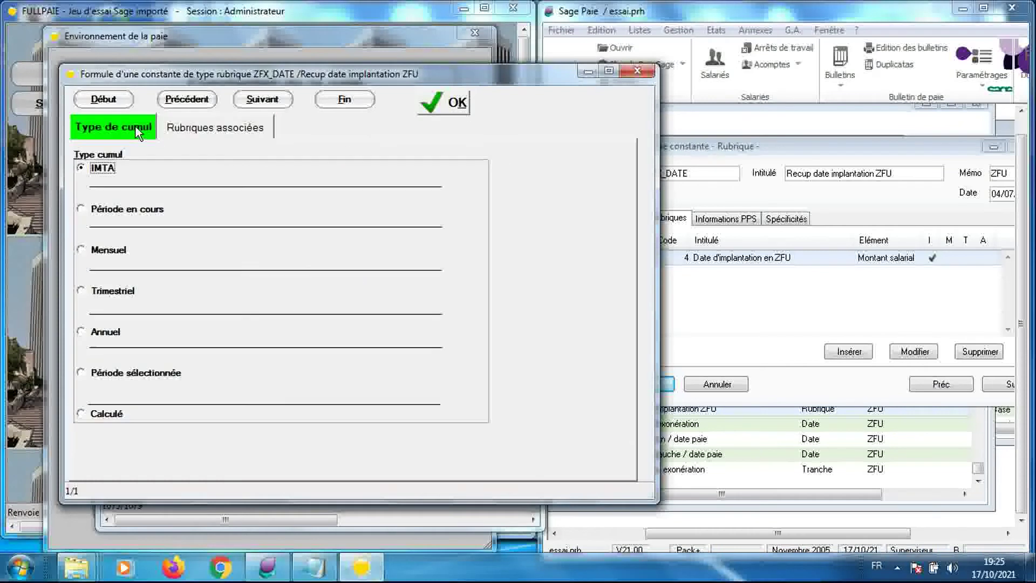
click(195, 133)
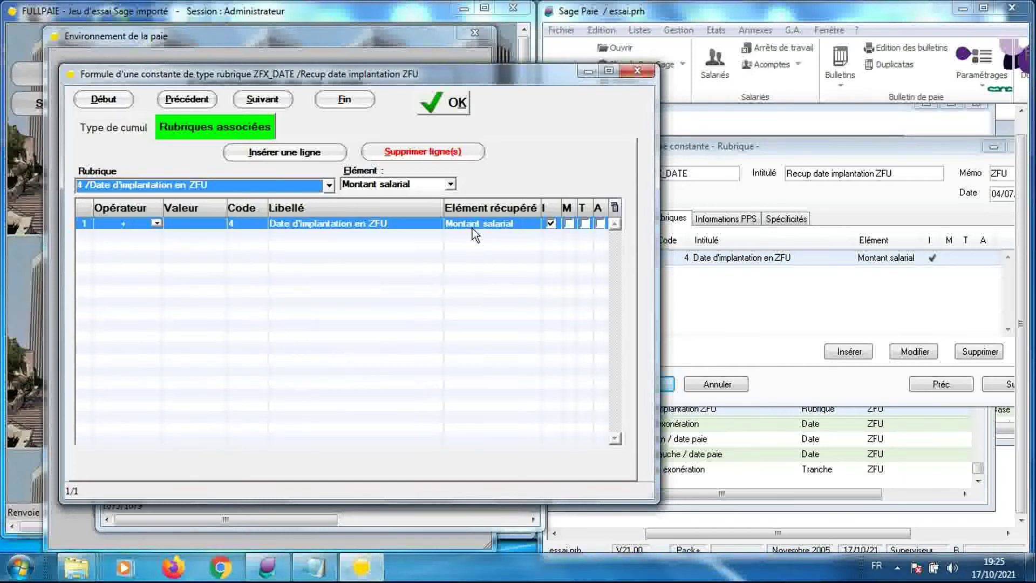
click(636, 71)
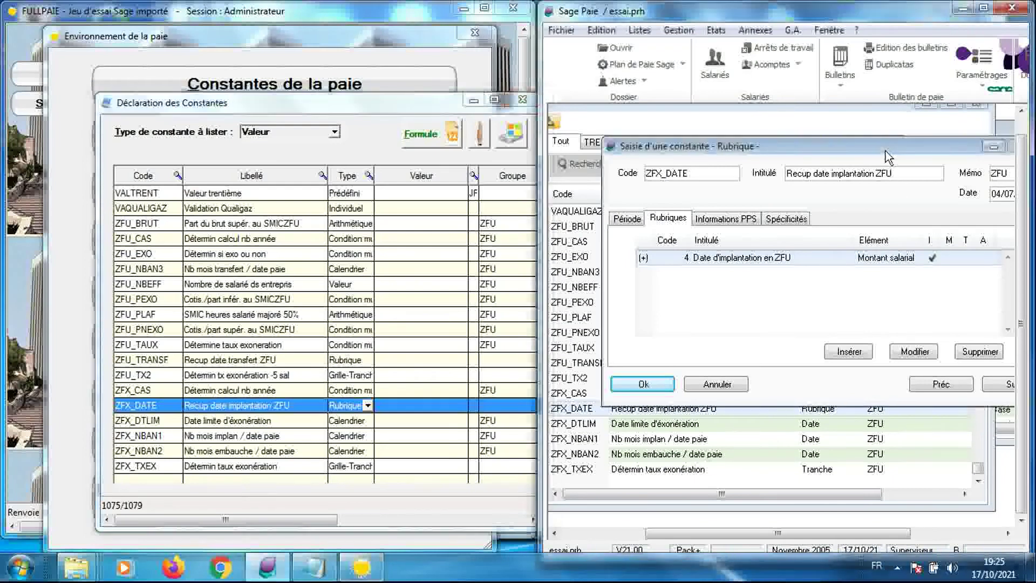
drag(886, 151, 851, 157)
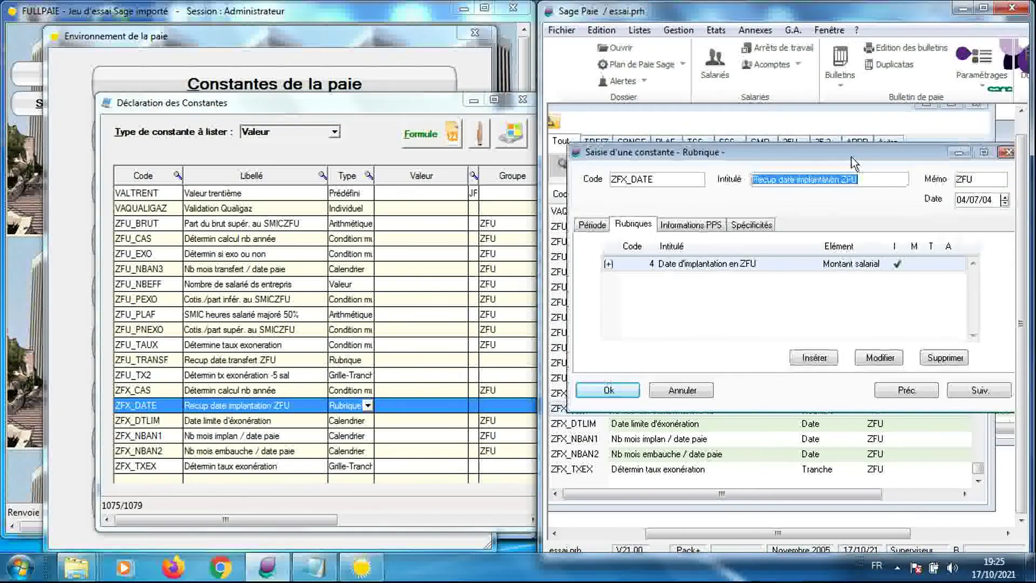
click(1008, 152)
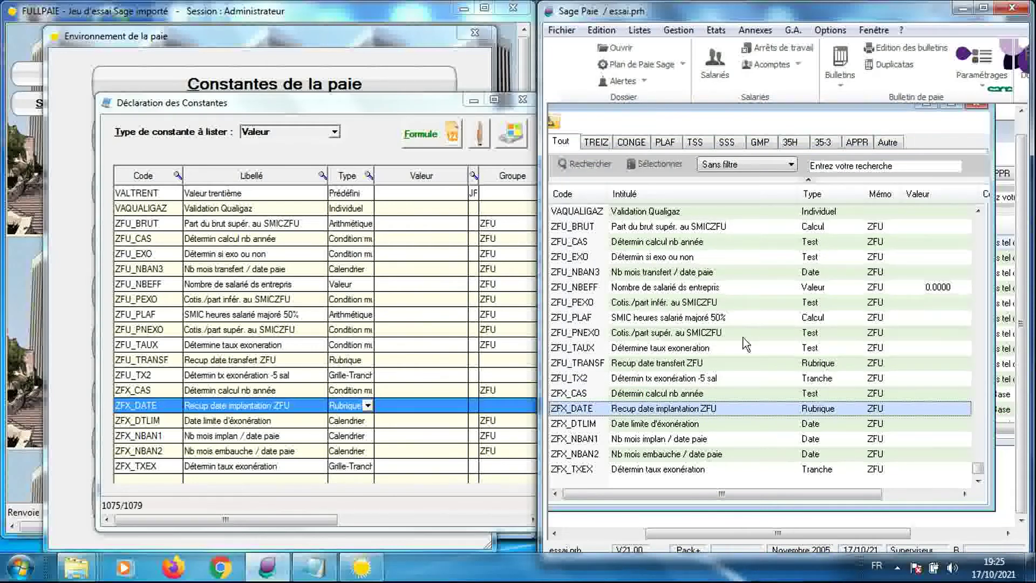
Step: Compare the period and rubriques of ZFU_TRANSF in Sage Paie with its FULLPAIE formula and cumul type, and close both constant windows
double_click(699, 363)
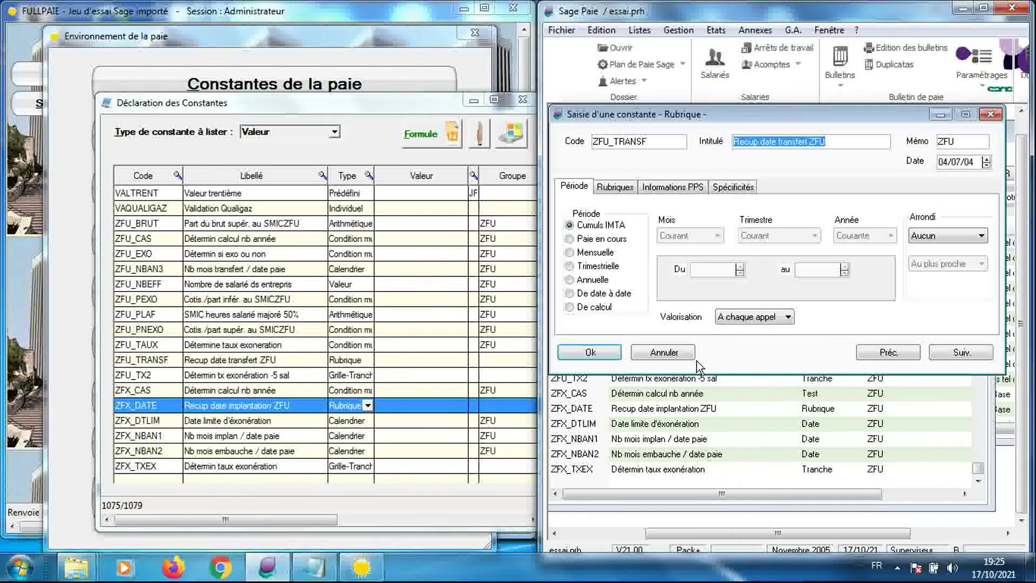
click(625, 188)
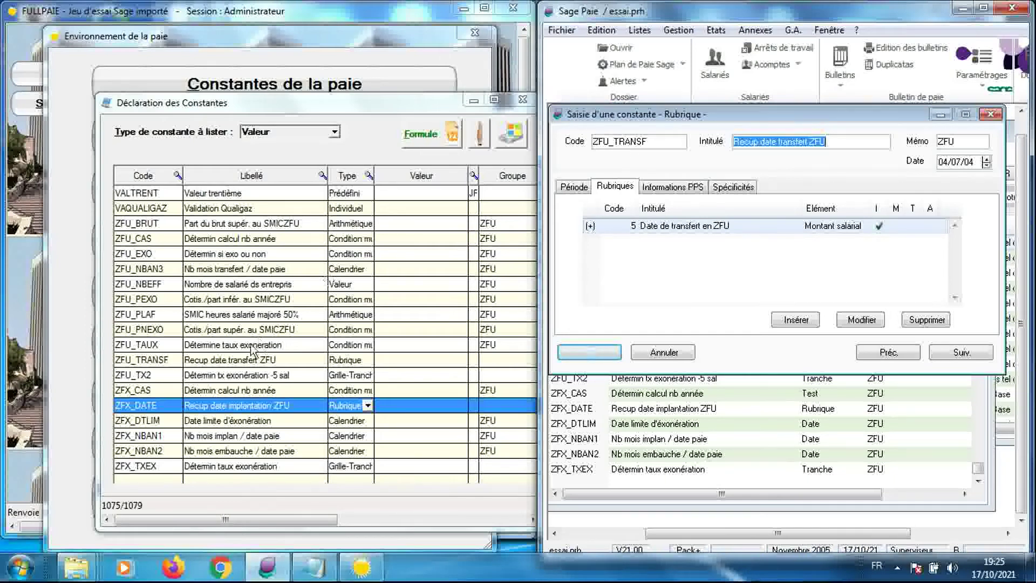
double_click(262, 361)
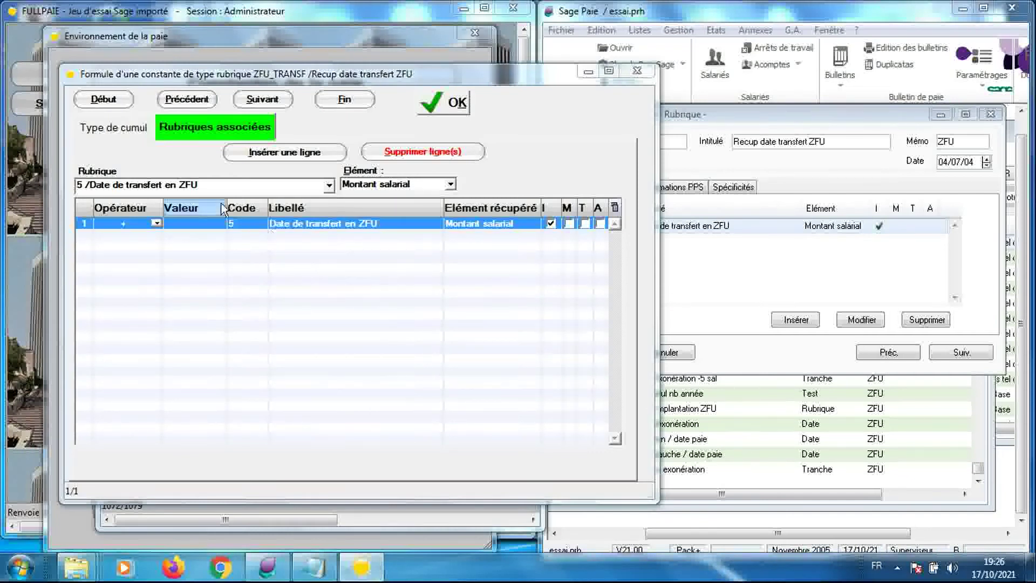
click(130, 129)
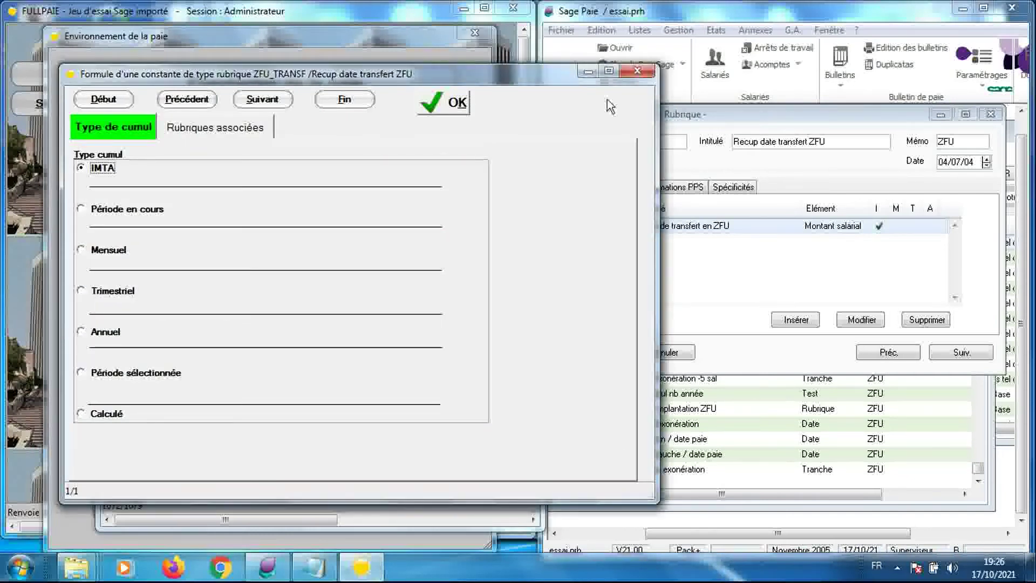
click(636, 73)
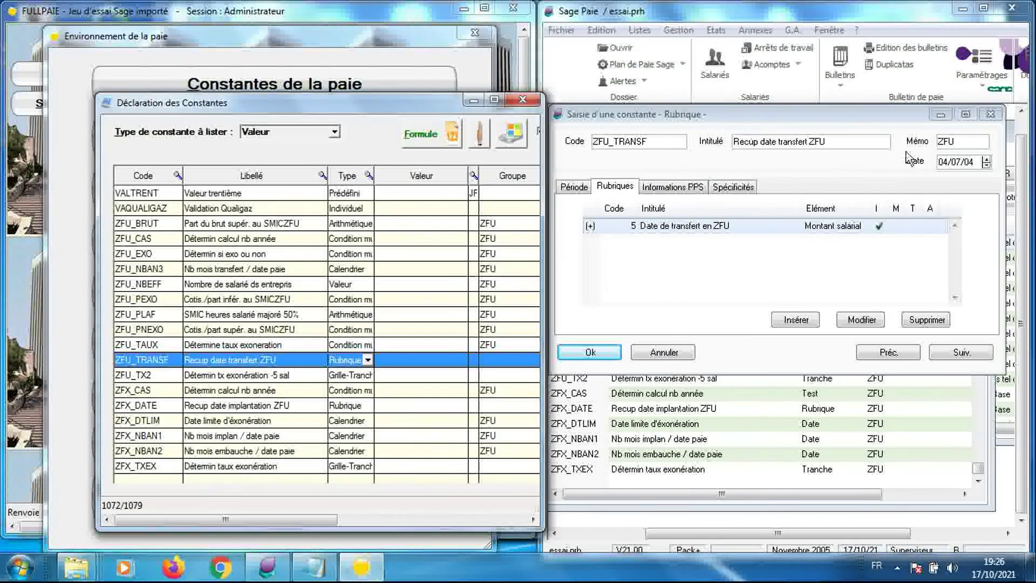
click(990, 115)
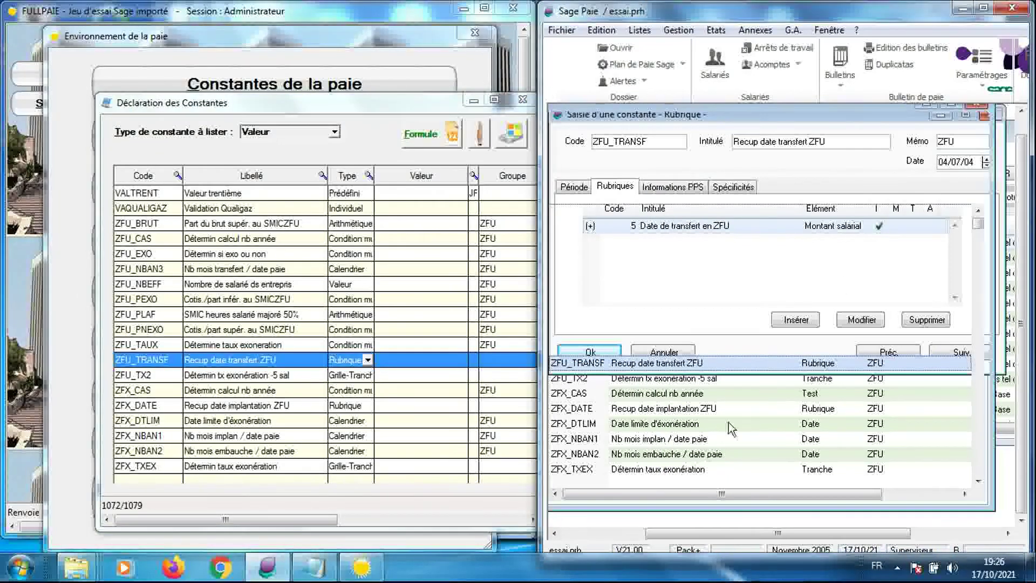
Step: Close the ZFU_TRANSF constant in Sage Paie, find the tranche constant SSSMOIS in the constants list and open it
key(Escape)
click(696, 472)
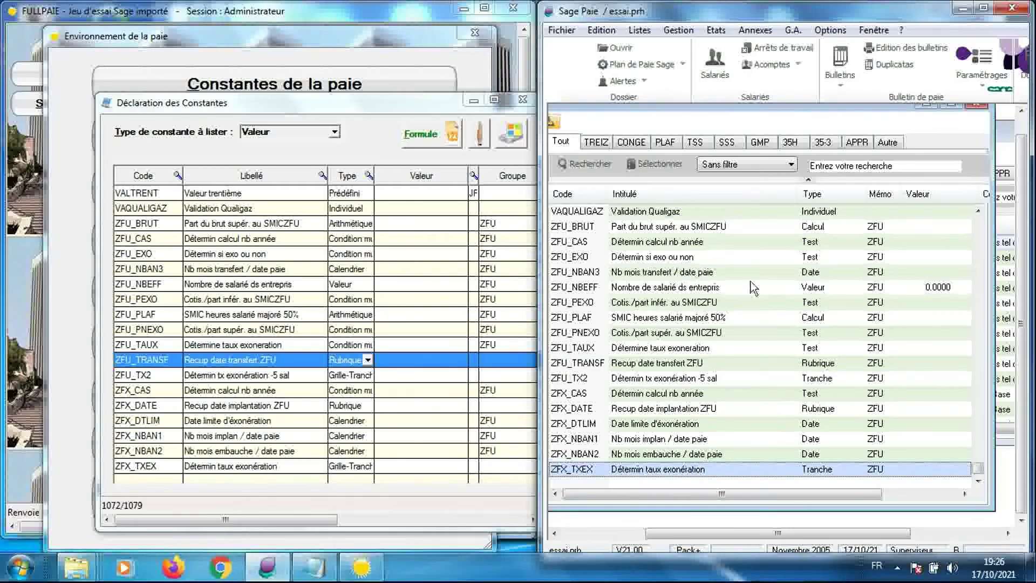
click(977, 211)
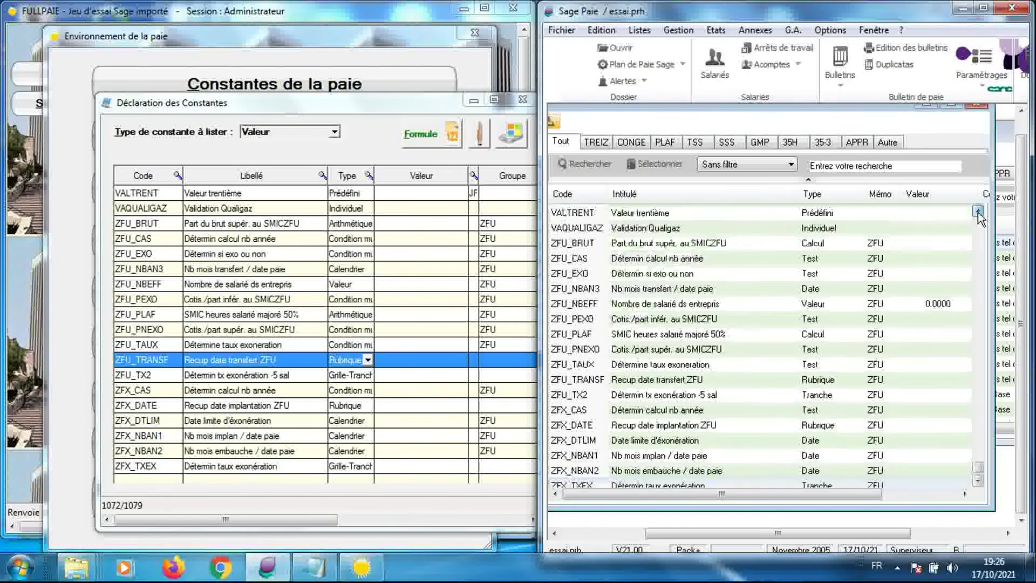
click(979, 213)
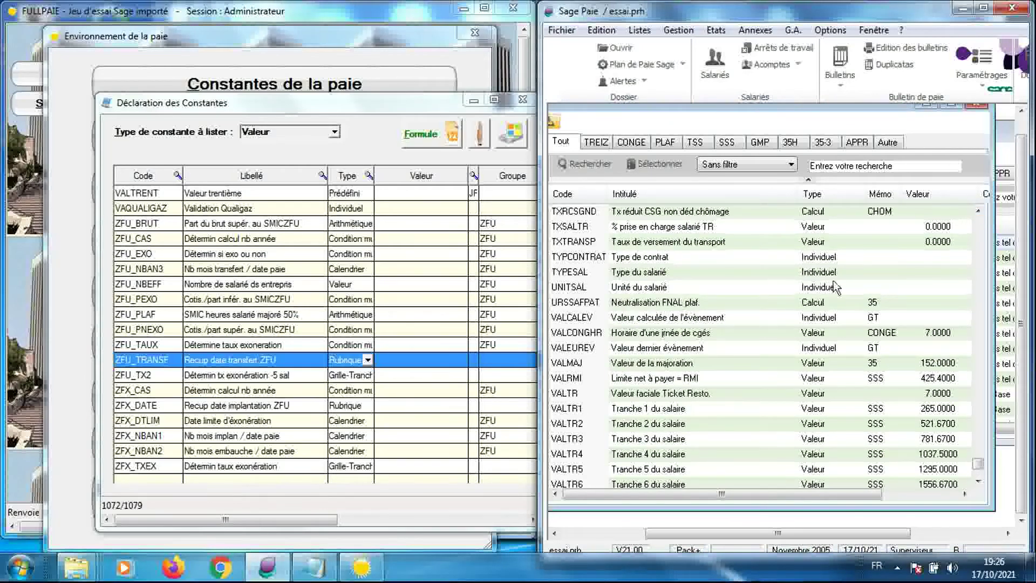
click(978, 211)
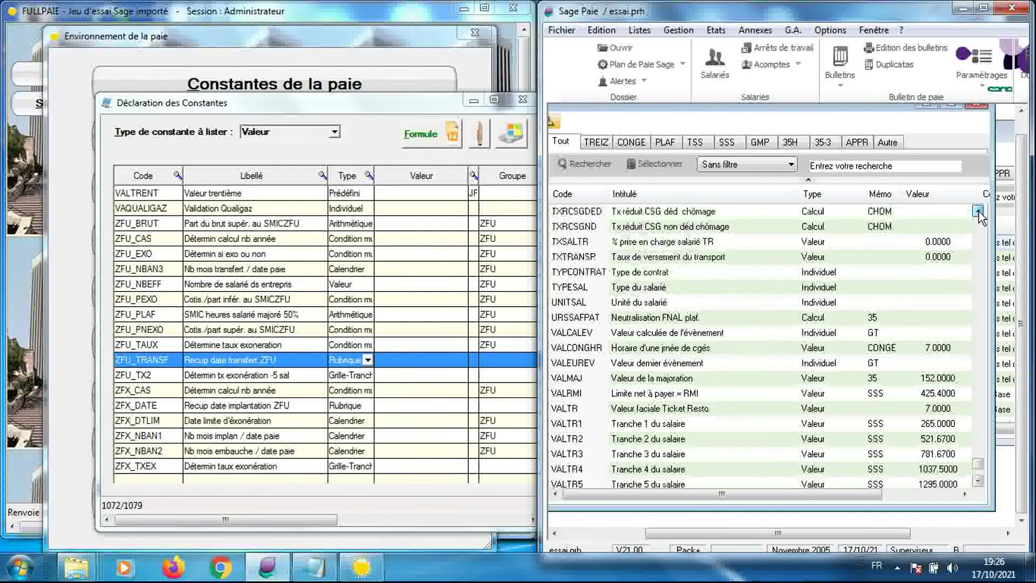
click(977, 211)
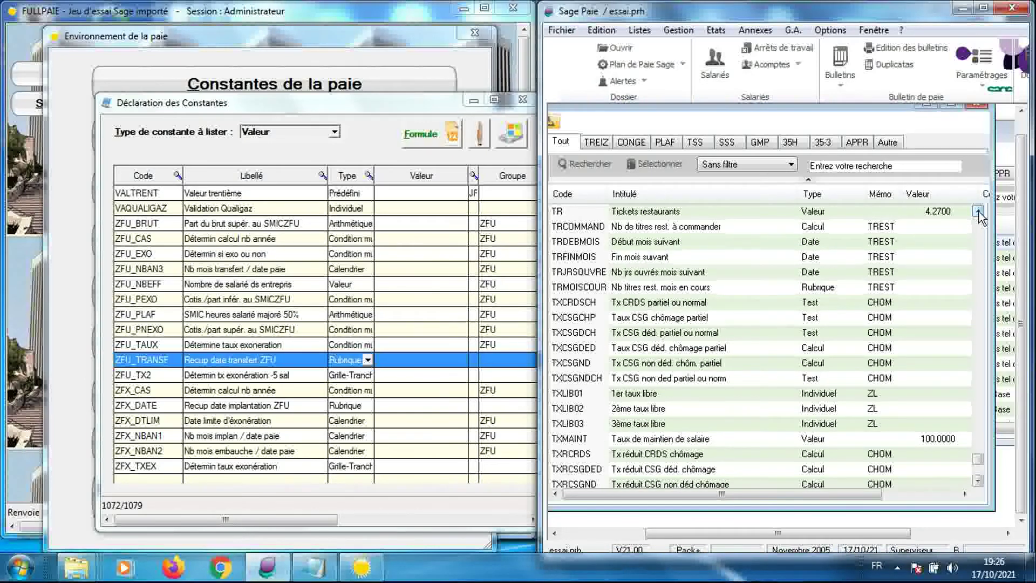
click(977, 211)
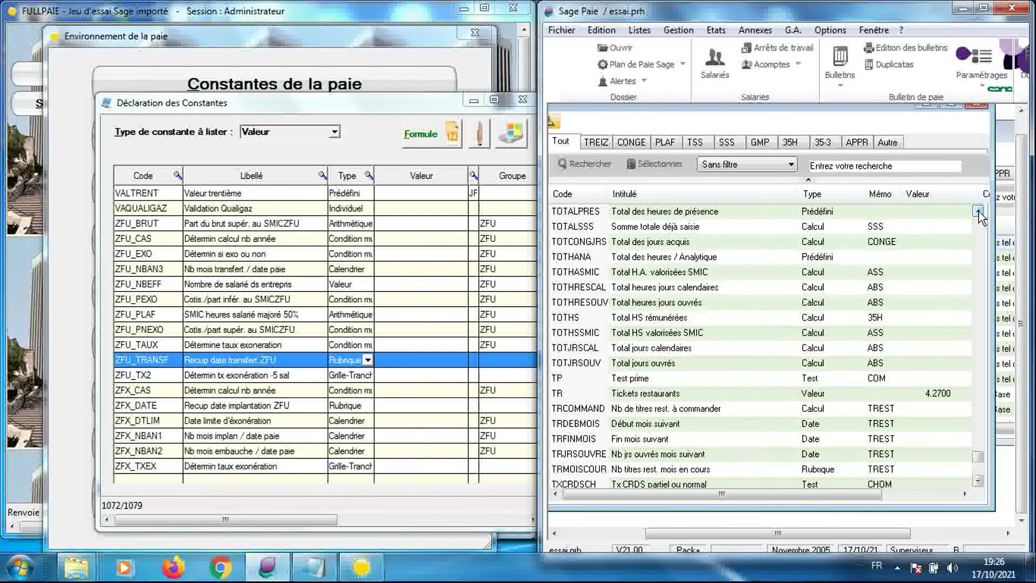
click(978, 211)
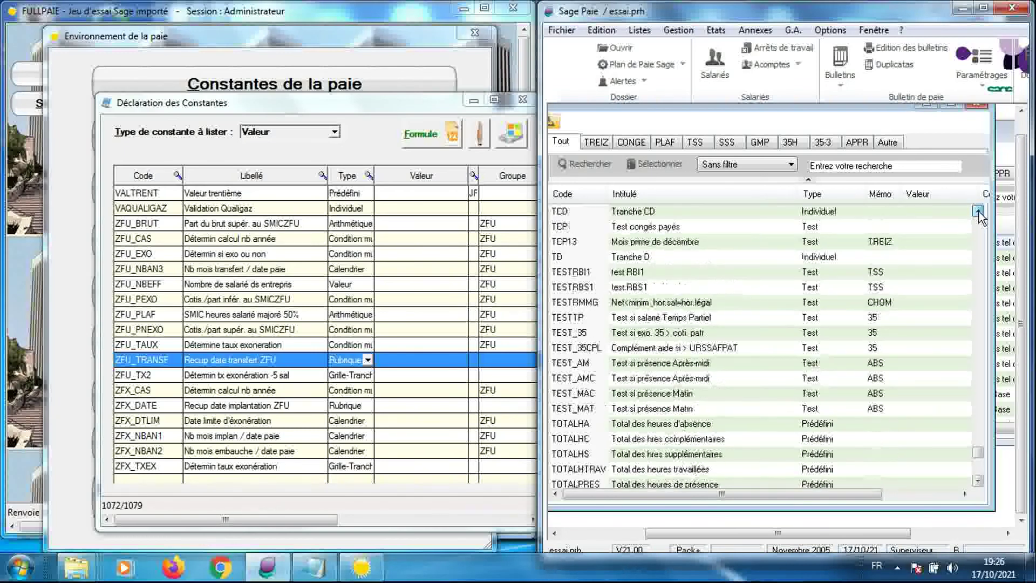
click(978, 211)
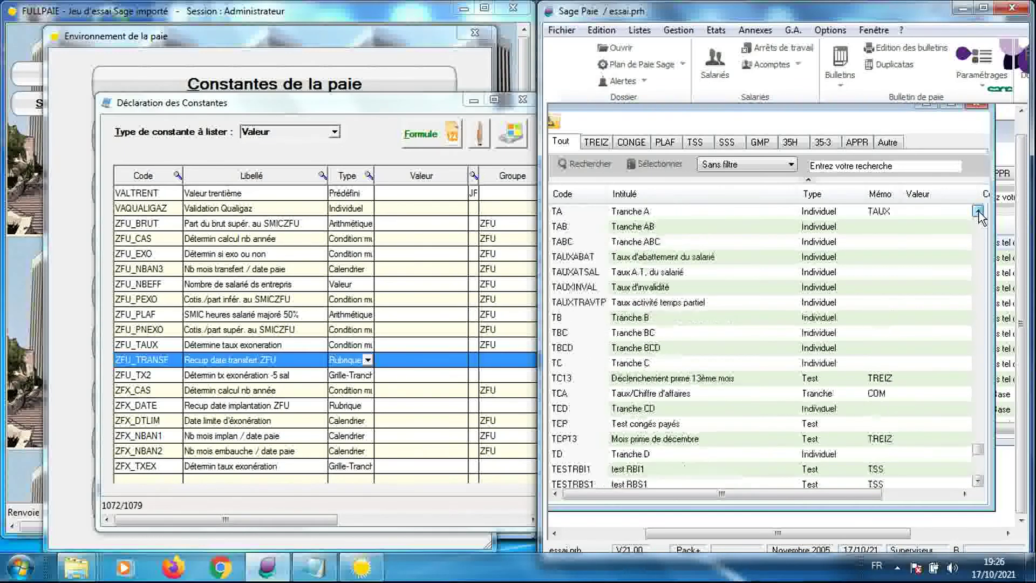
click(978, 211)
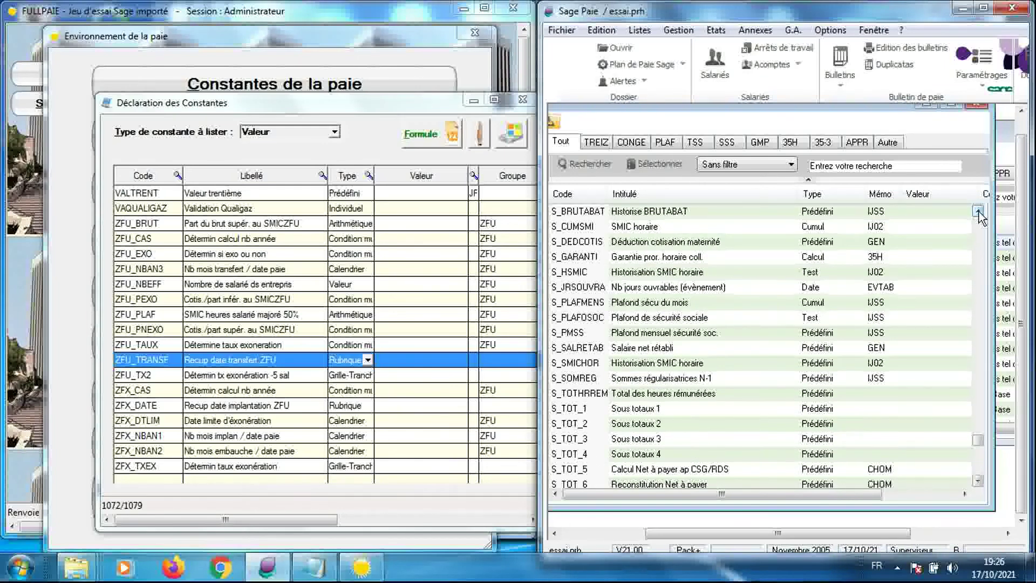
click(978, 211)
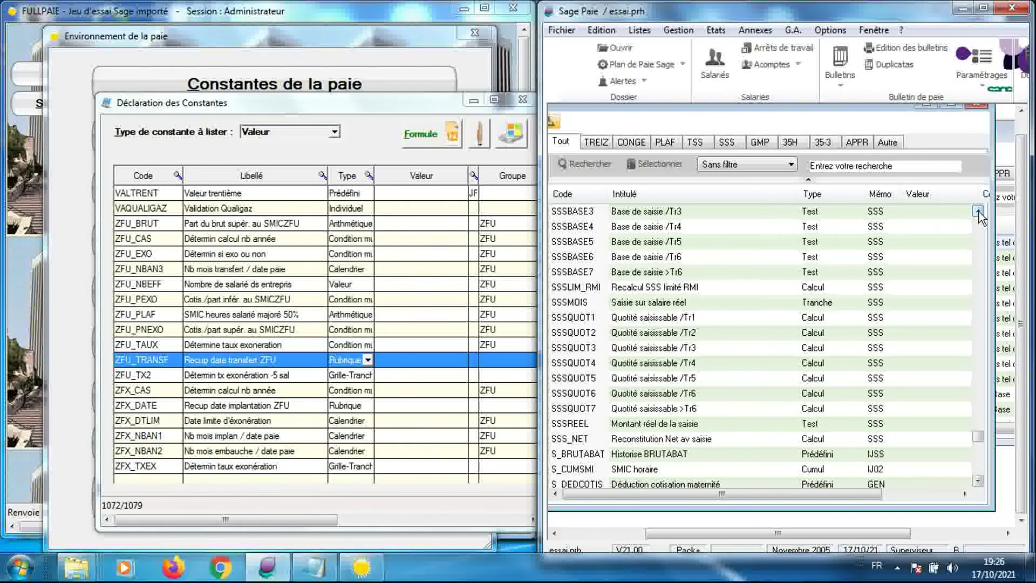
click(821, 303)
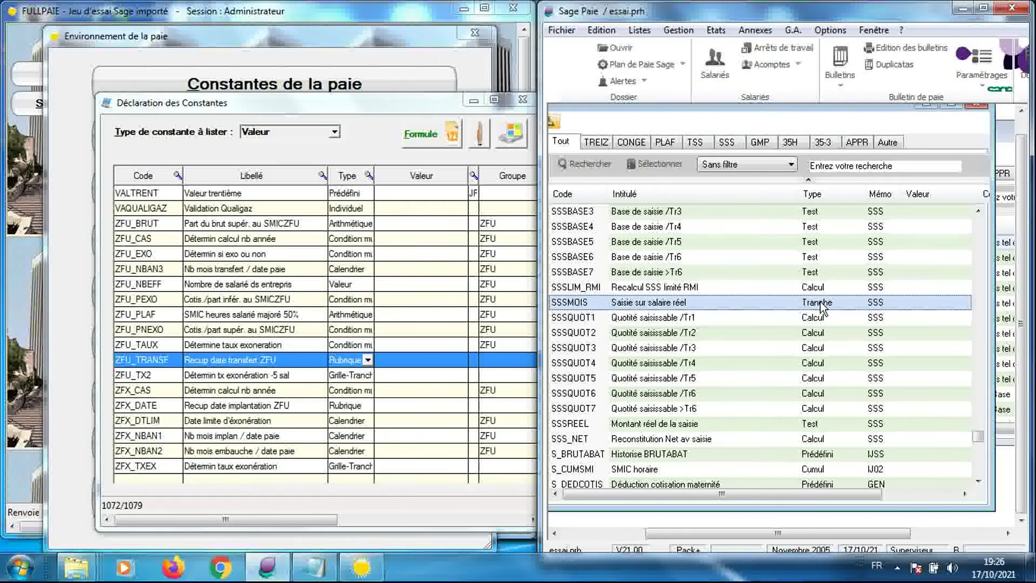
double_click(821, 304)
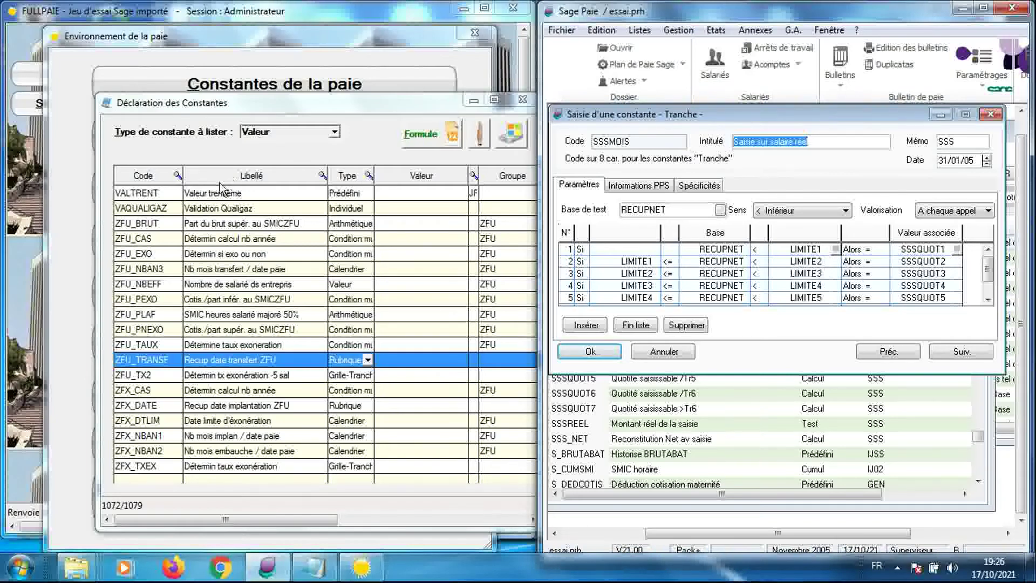
Step: Switch to FULLPAIE, search the constants by code for SSSMOIS and open its formula beside the Sage definition
click(177, 176)
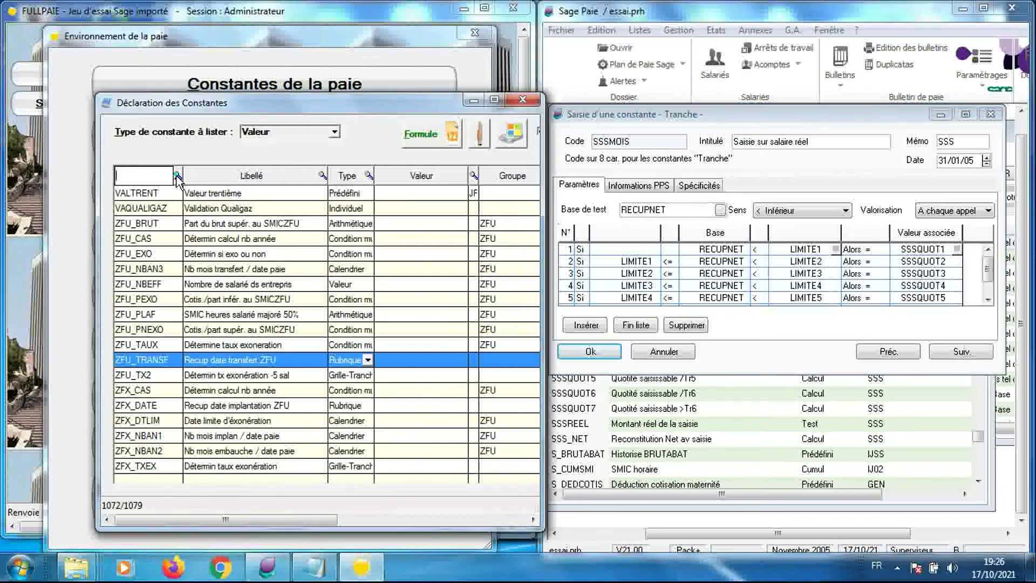
text(SSS)
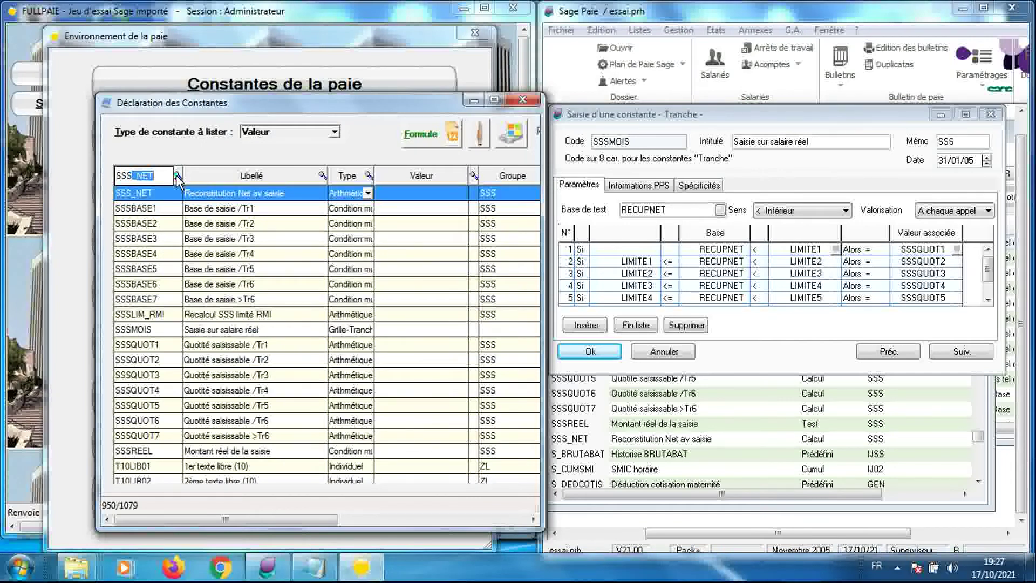
text(MOIS)
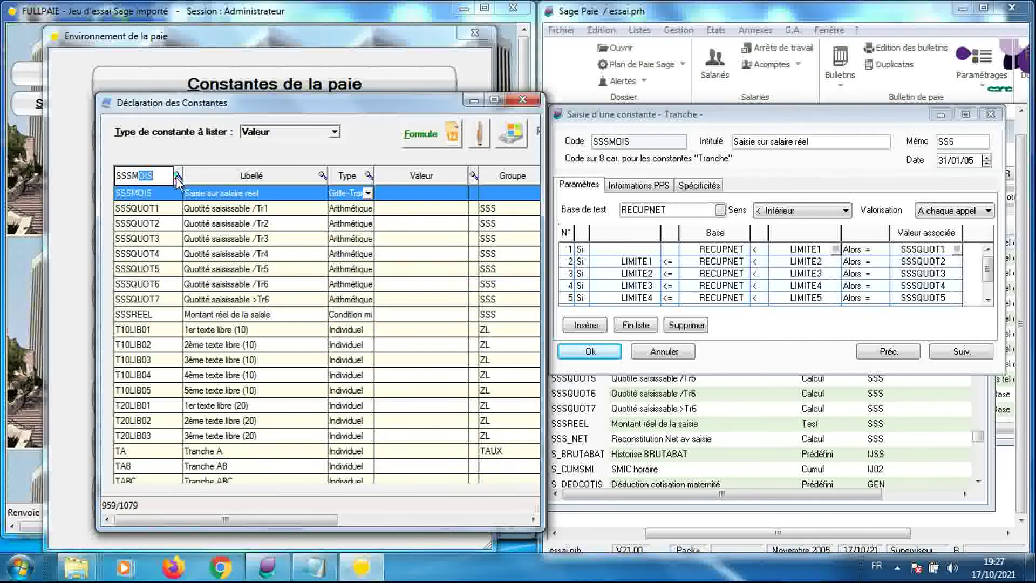
click(201, 199)
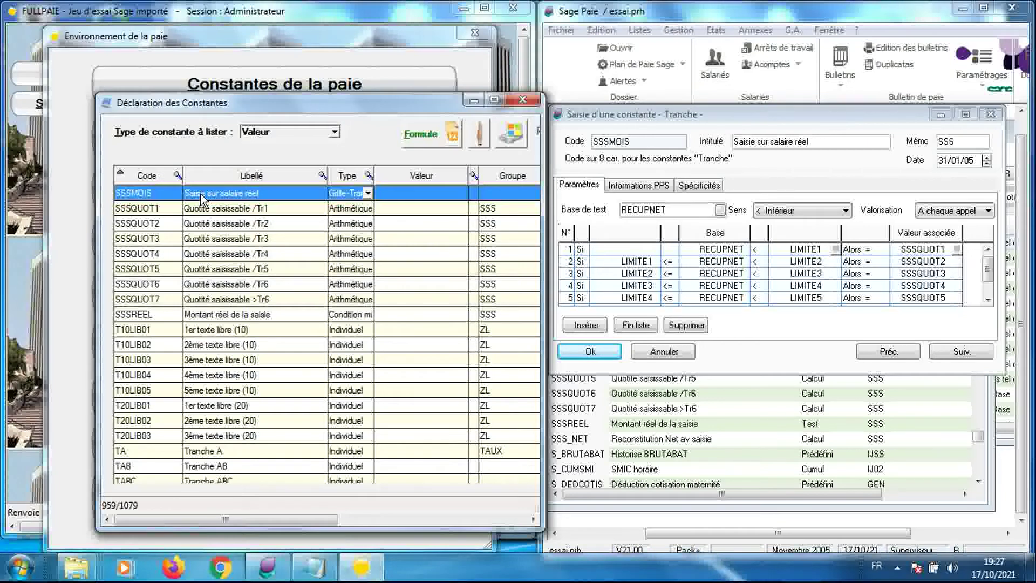
double_click(201, 193)
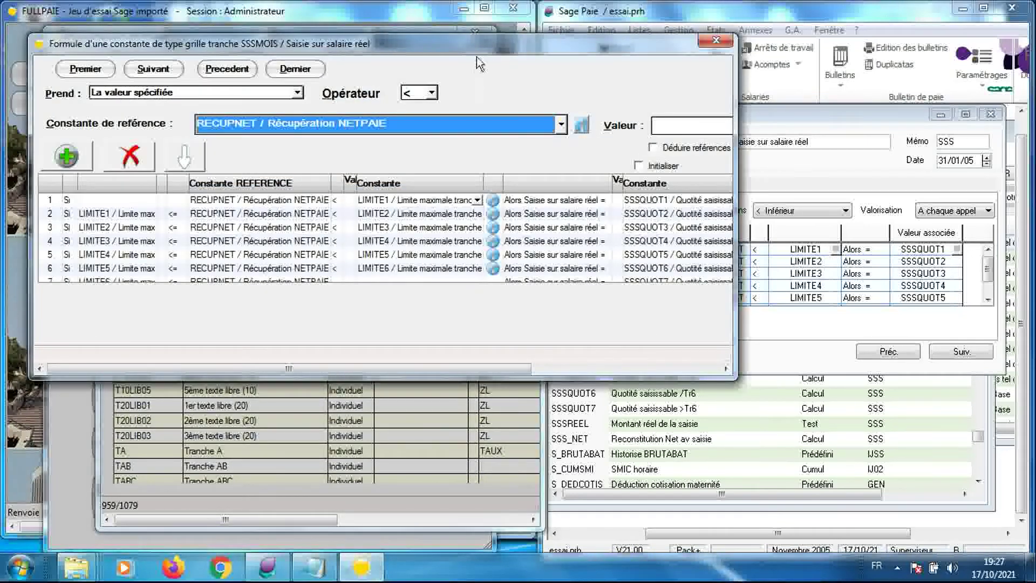
drag(480, 52, 458, 54)
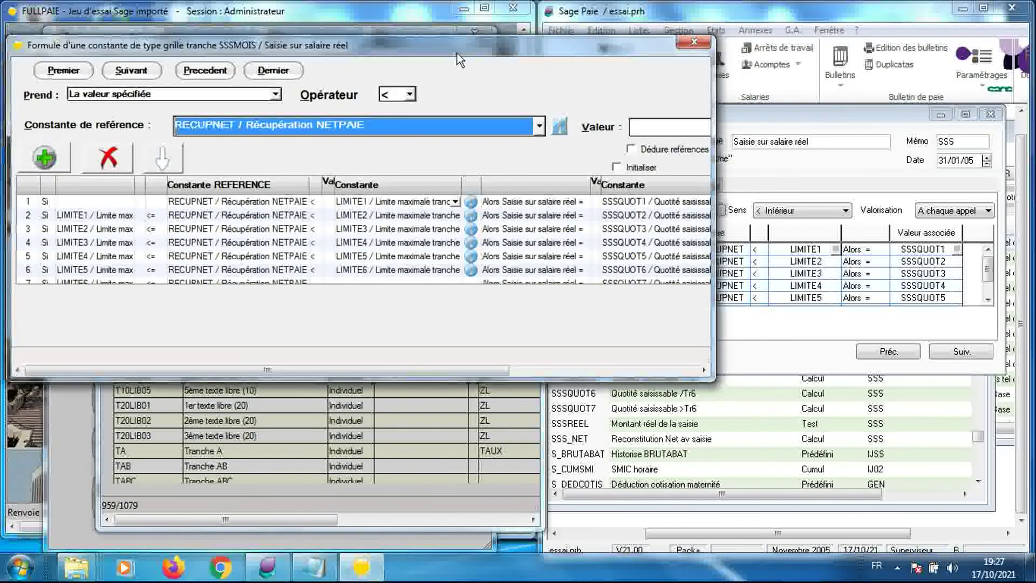
Step: Compare the reference constant, operators and limits of the SSSMOIS tranches in FULLPAIE with the Sage Paie definition
click(737, 116)
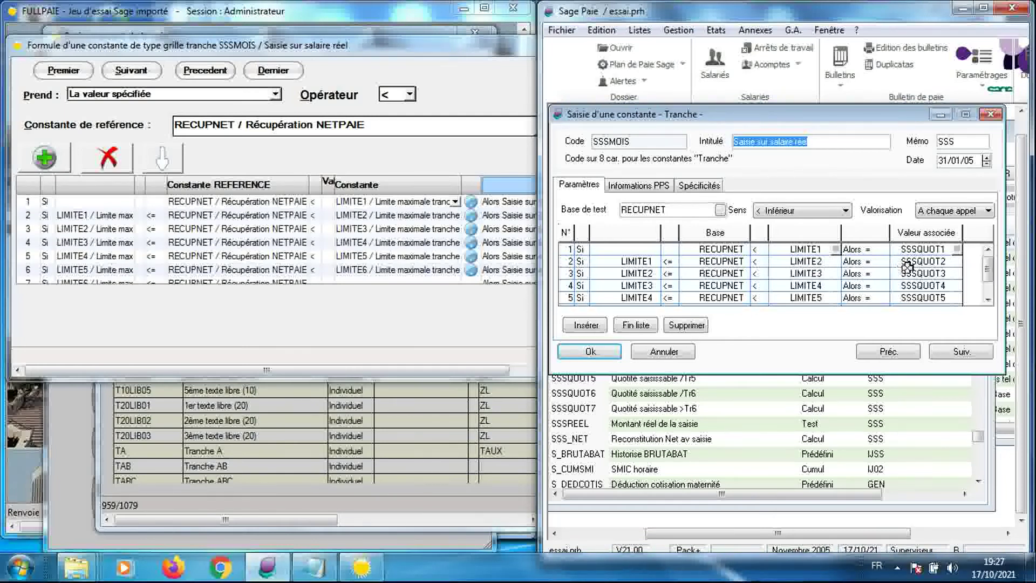
click(248, 235)
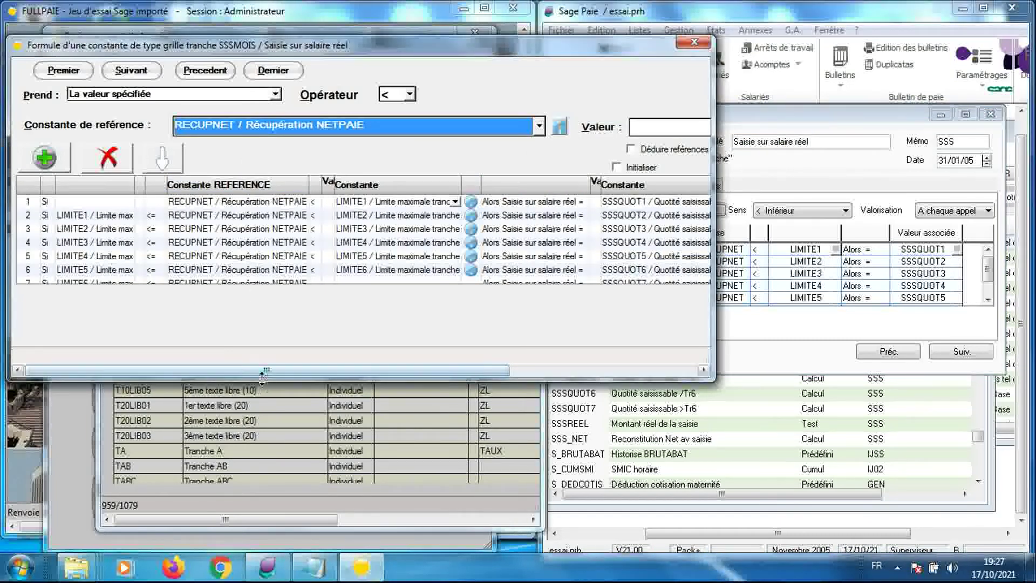
drag(259, 380, 260, 384)
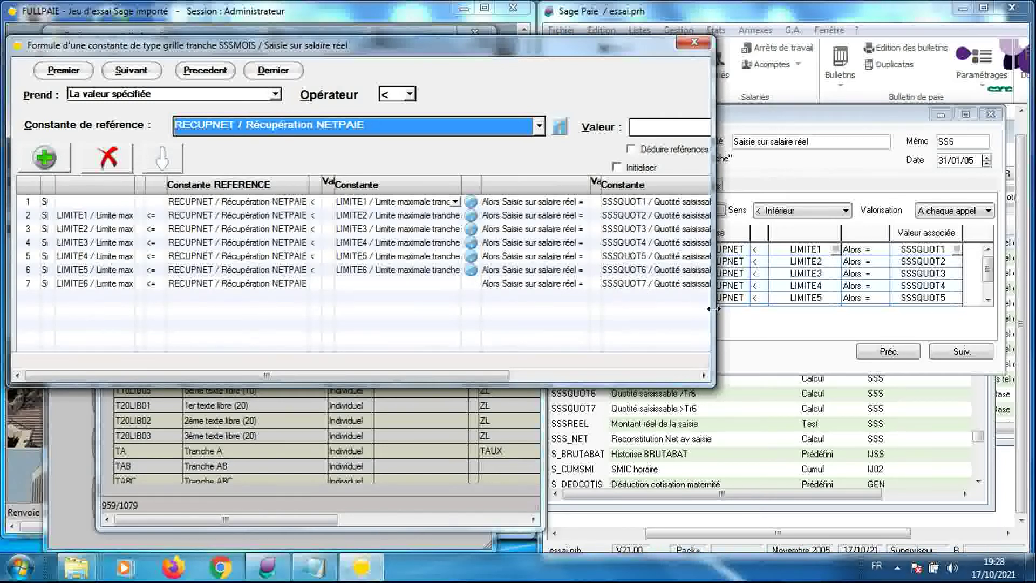
drag(714, 309, 598, 298)
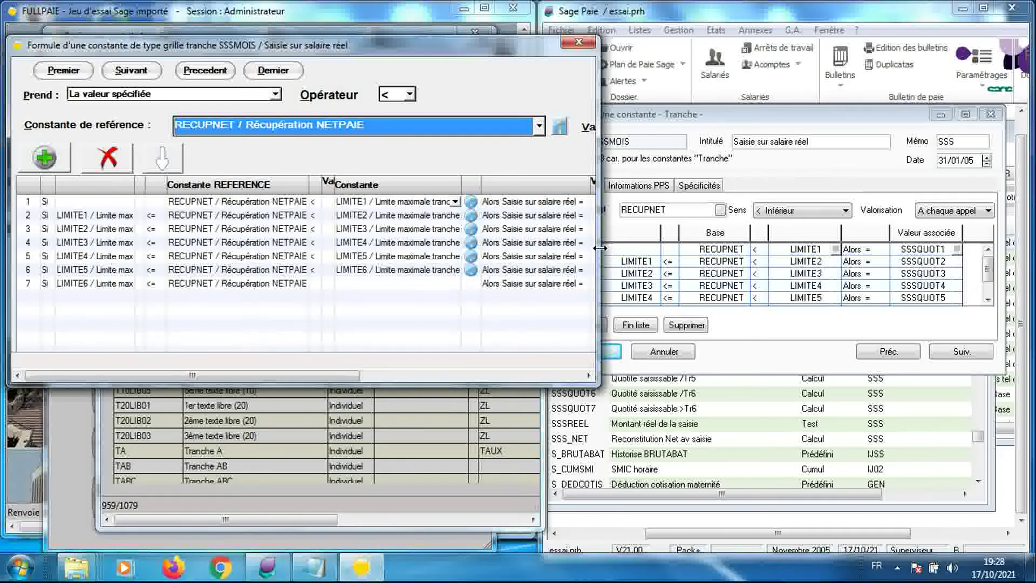
drag(599, 249, 679, 244)
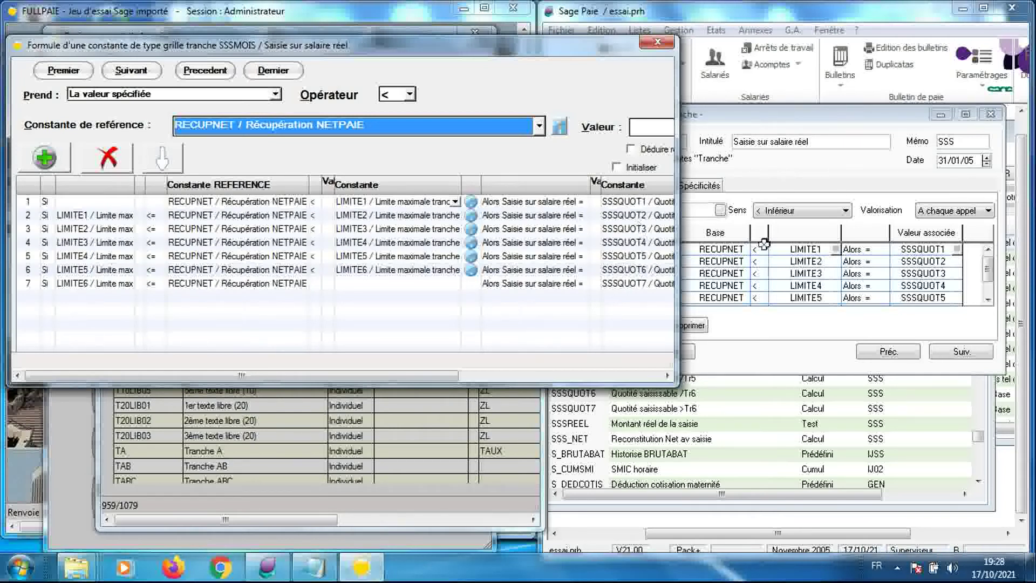
click(854, 177)
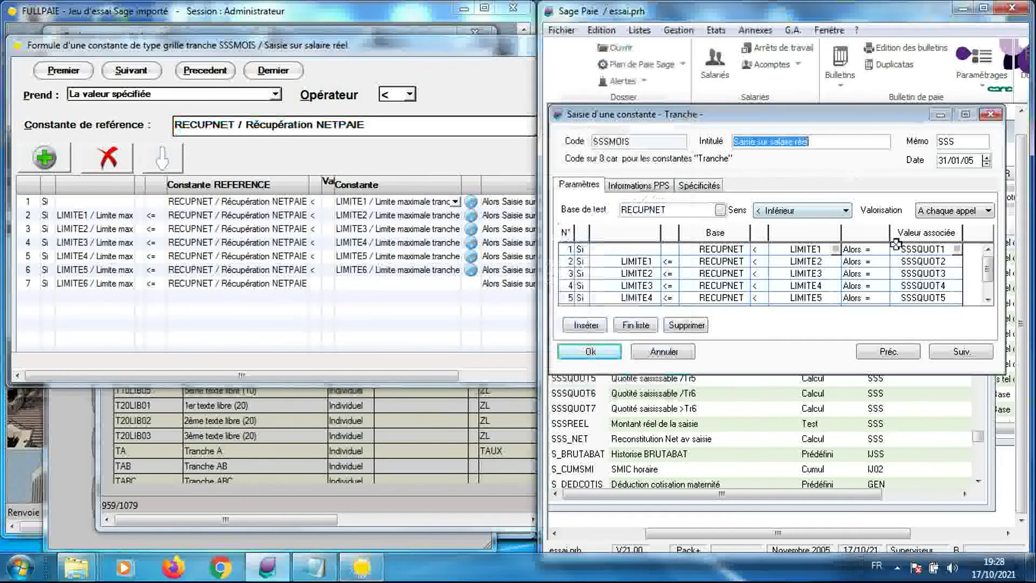
click(396, 325)
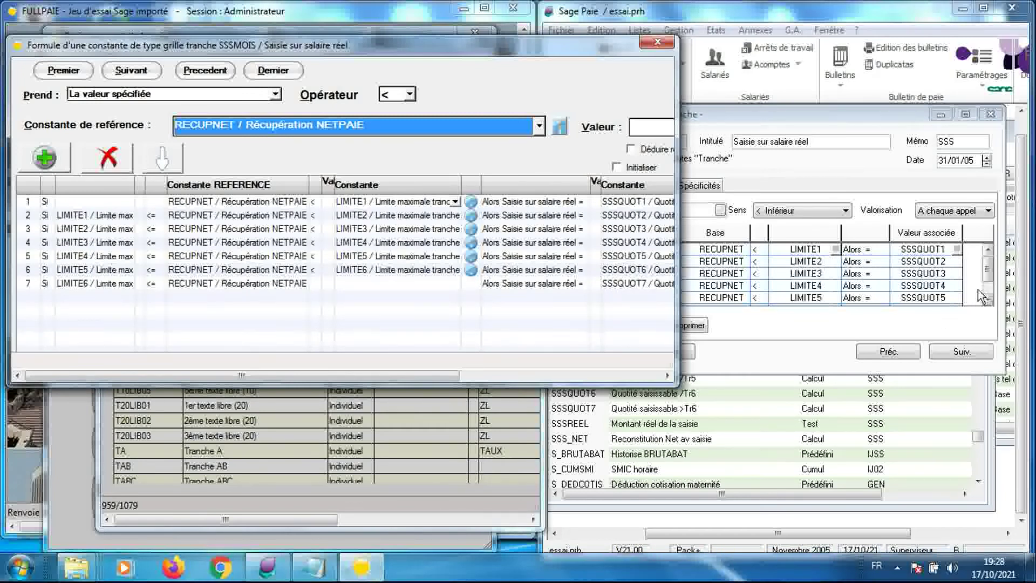
Step: Check the last SSSMOIS tranches and their associated SSSQUOT constants in both programs, and close both constant windows
double_click(987, 300)
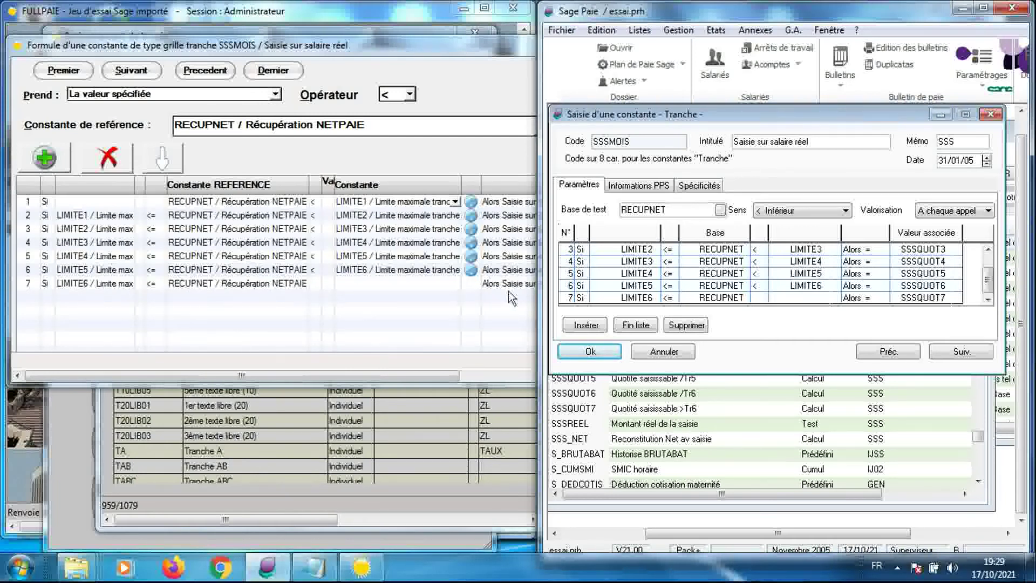
click(503, 313)
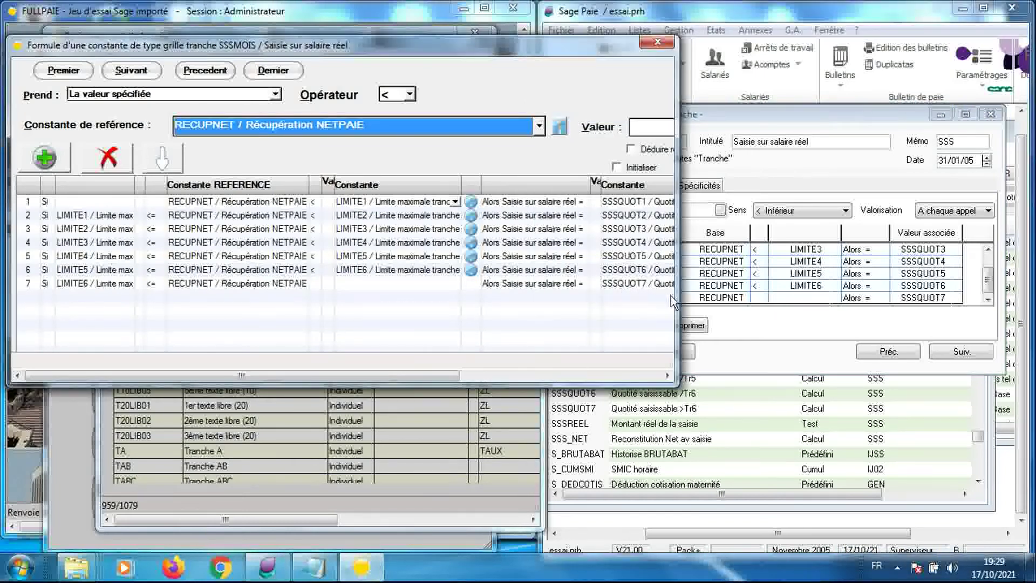
drag(676, 298, 765, 281)
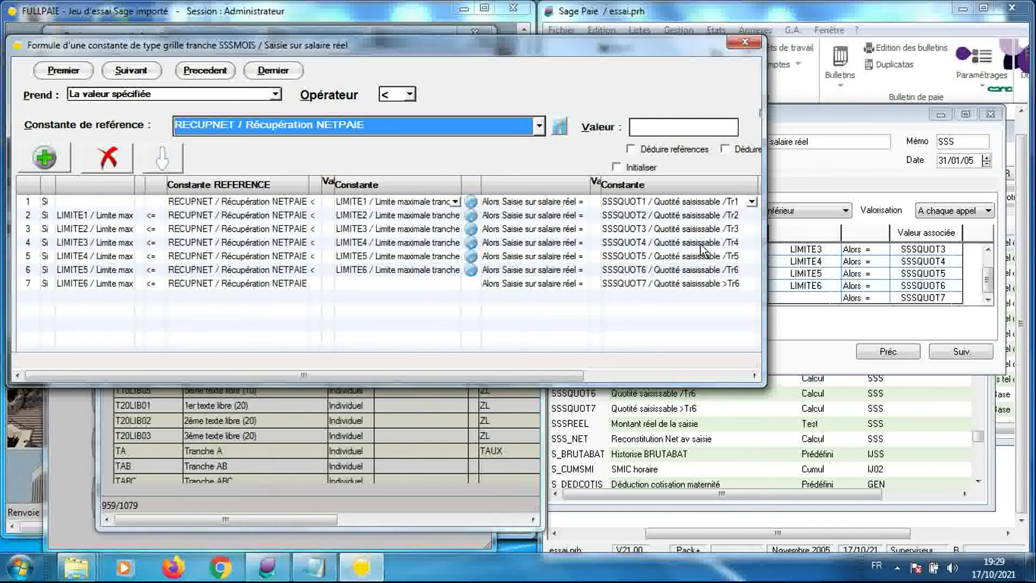
click(743, 43)
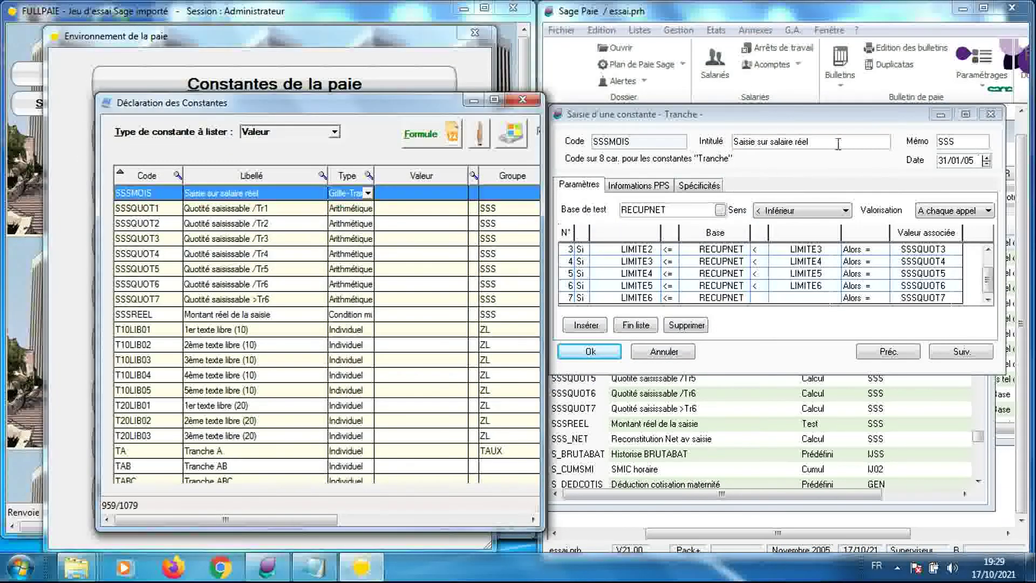
click(990, 113)
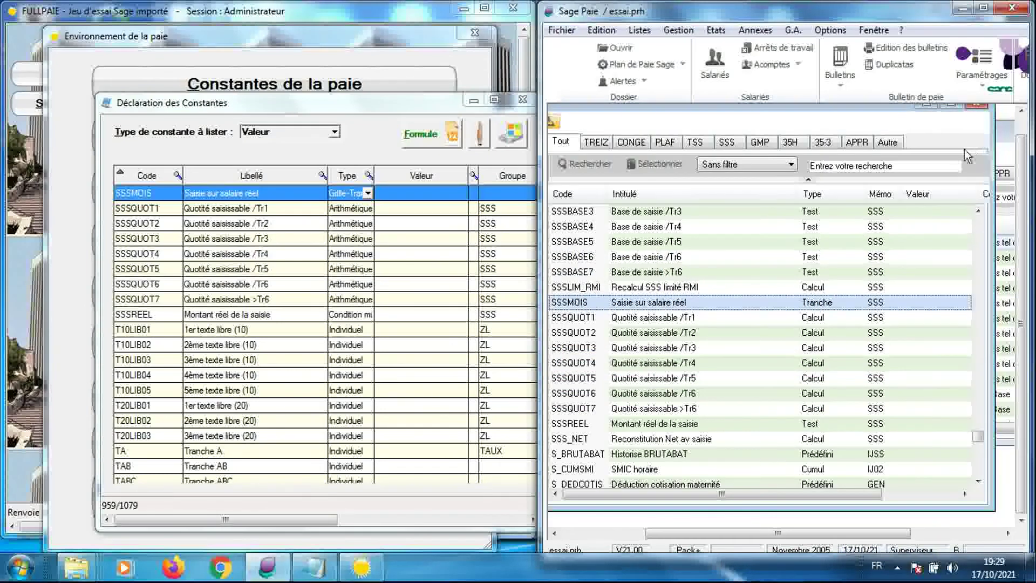
Step: Open the SSSQUOT4 calculation constant in Sage Paie, search for its code in FULLPAIE and open its arithmetic formula alongside
click(803, 364)
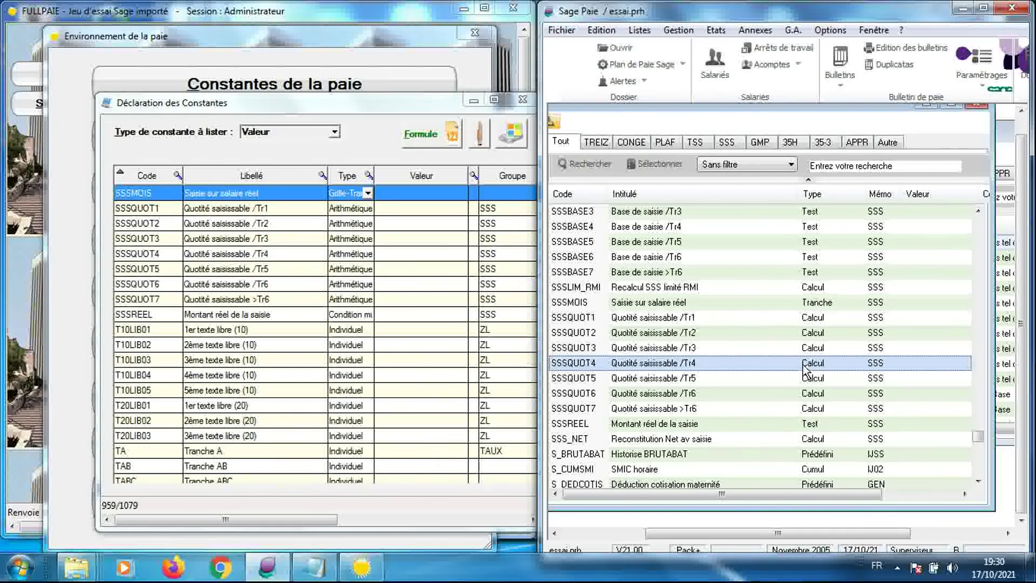
double_click(804, 365)
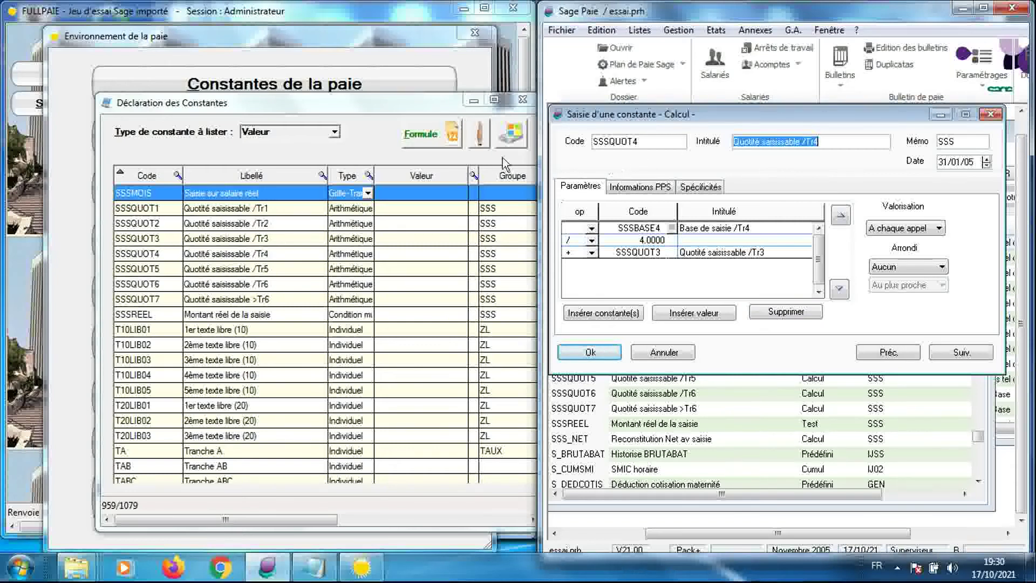
click(177, 176)
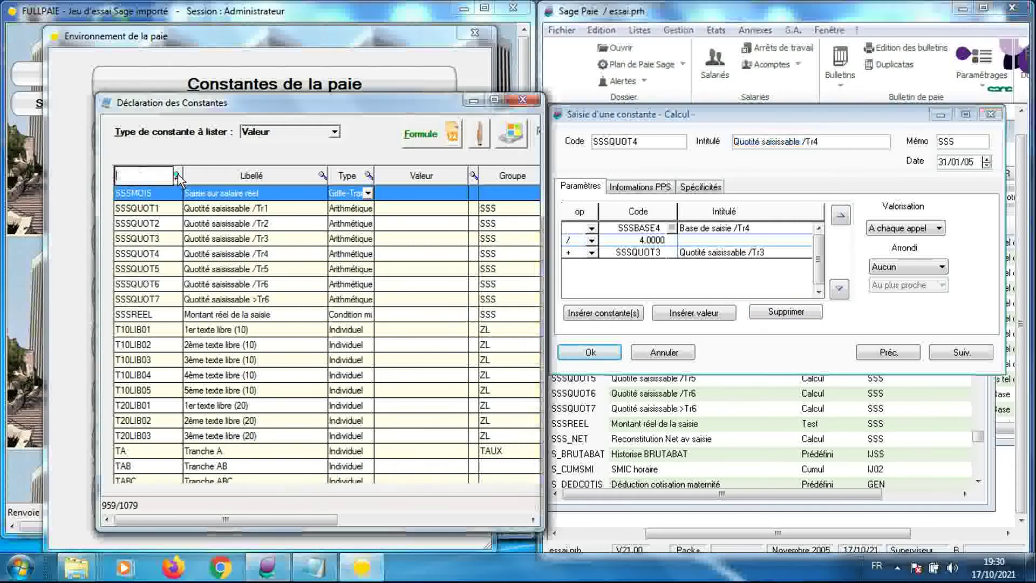
text(SSS)
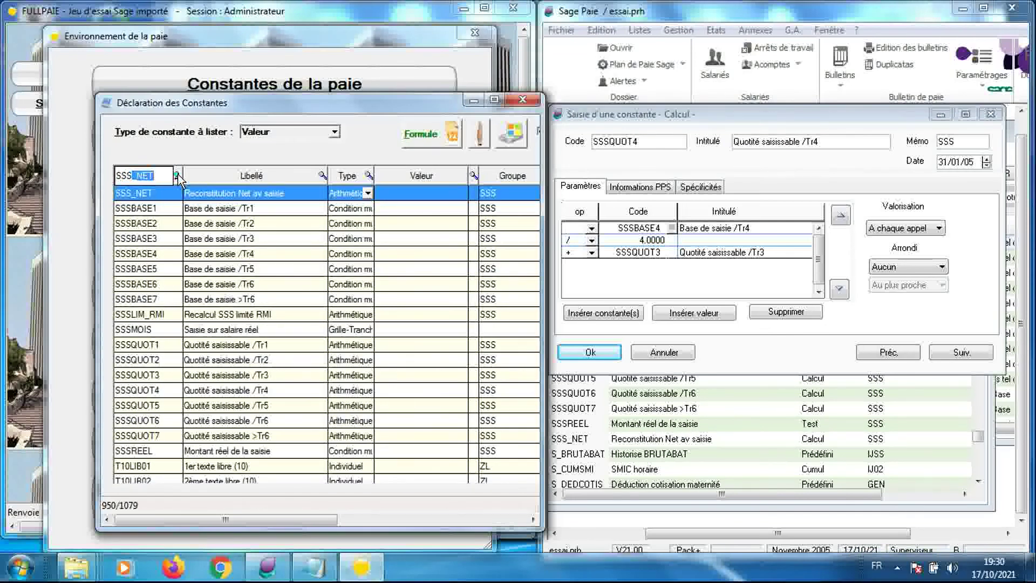
text(QUOT1)
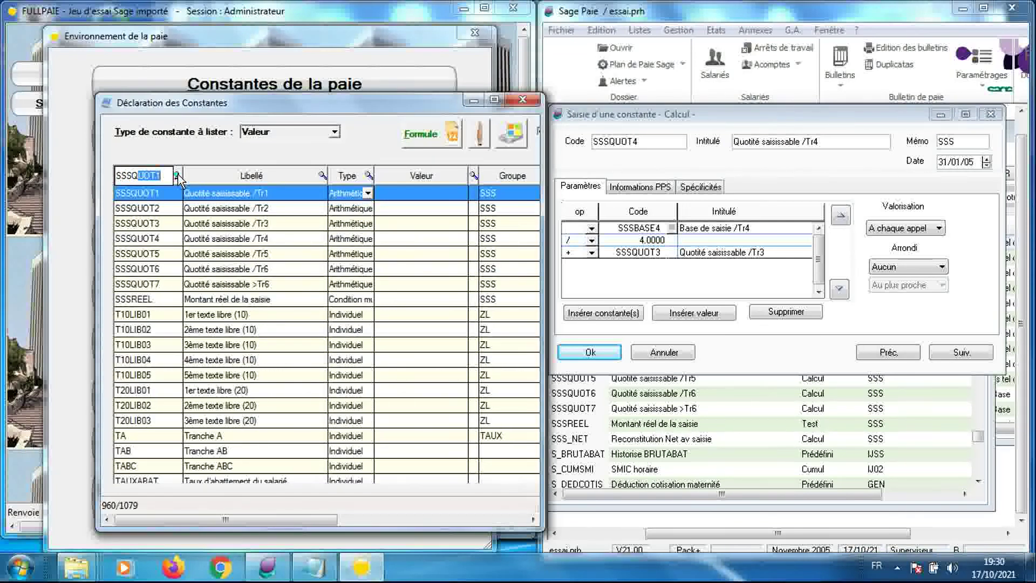
click(168, 238)
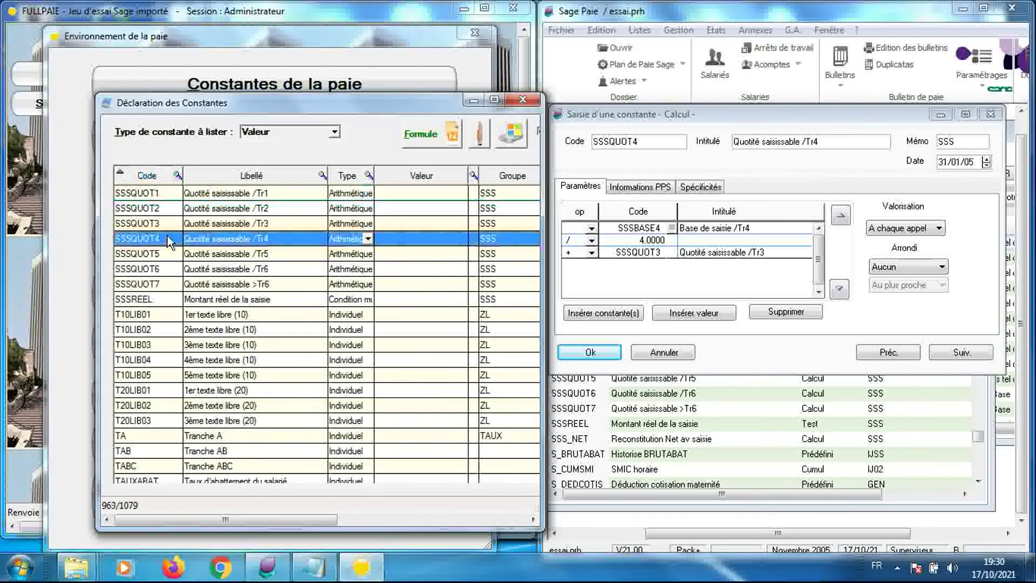
double_click(167, 238)
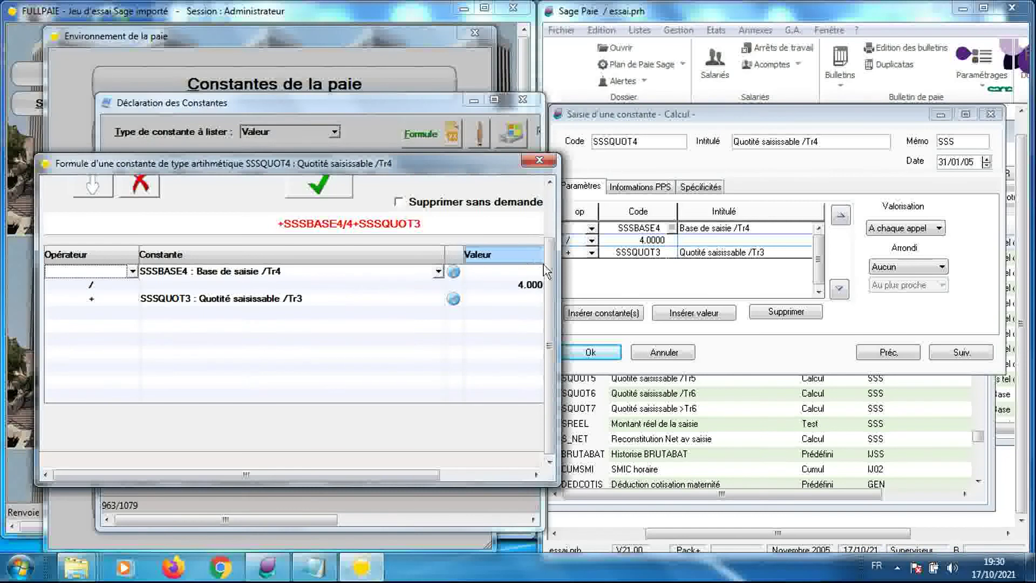
Step: Compare the operators, constants and divisor of the SSSQUOT4 formula in both programs, and close both constant windows
drag(549, 261, 549, 149)
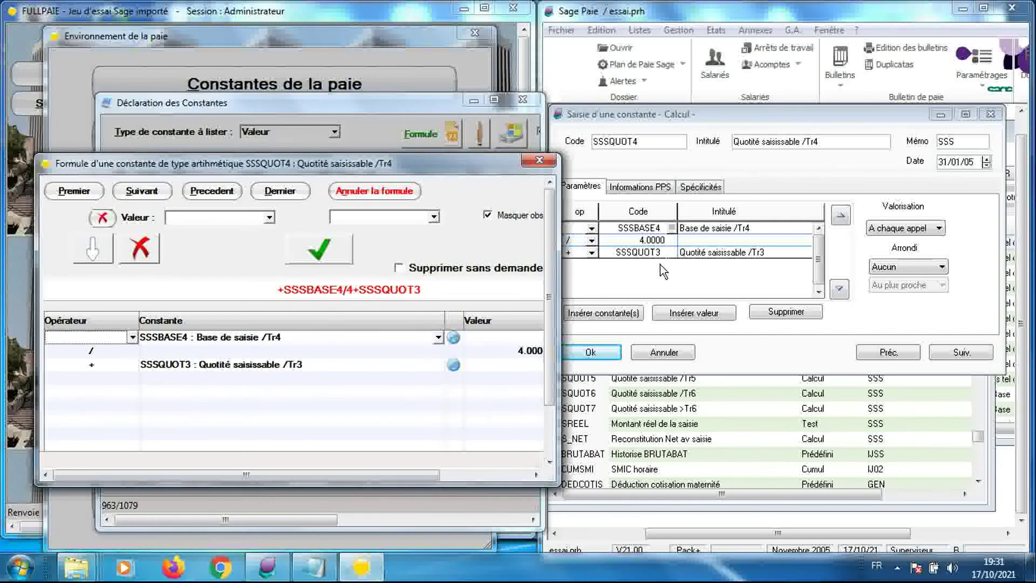
click(539, 161)
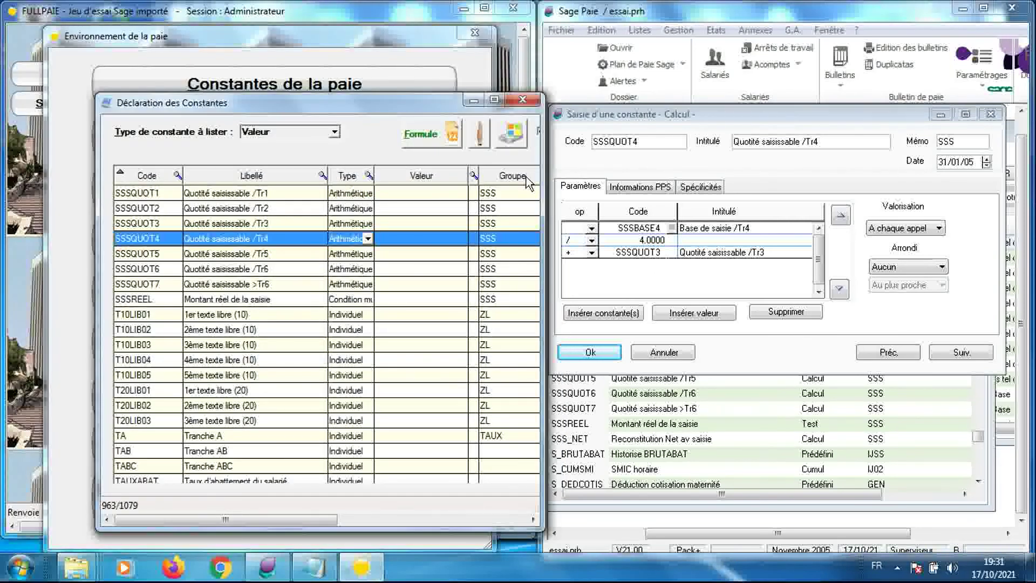
click(995, 117)
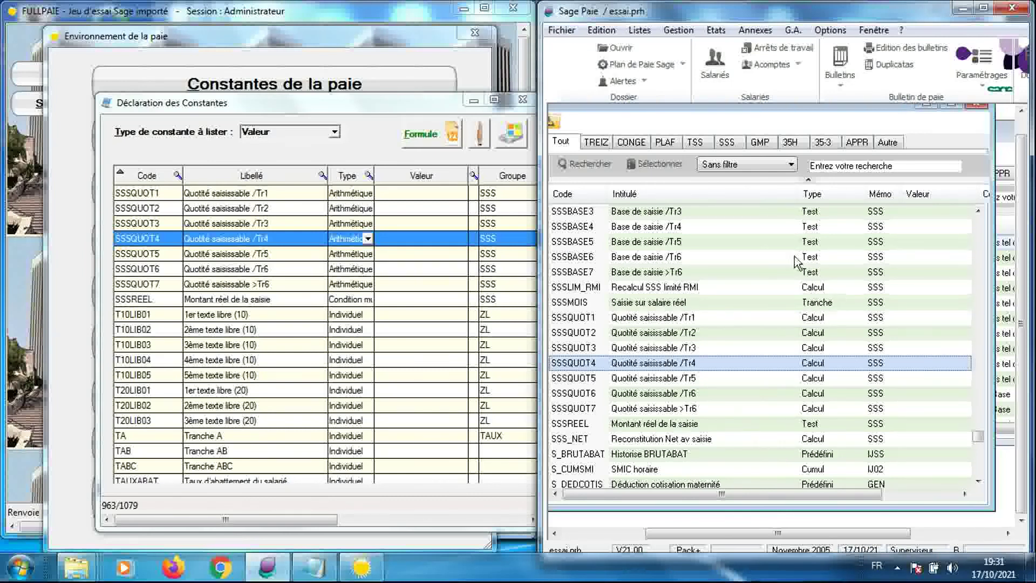
Step: Open the SSSBASE4 test constant in Sage Paie, search for its code in FULLPAIE and open its multiple-condition formula
click(782, 226)
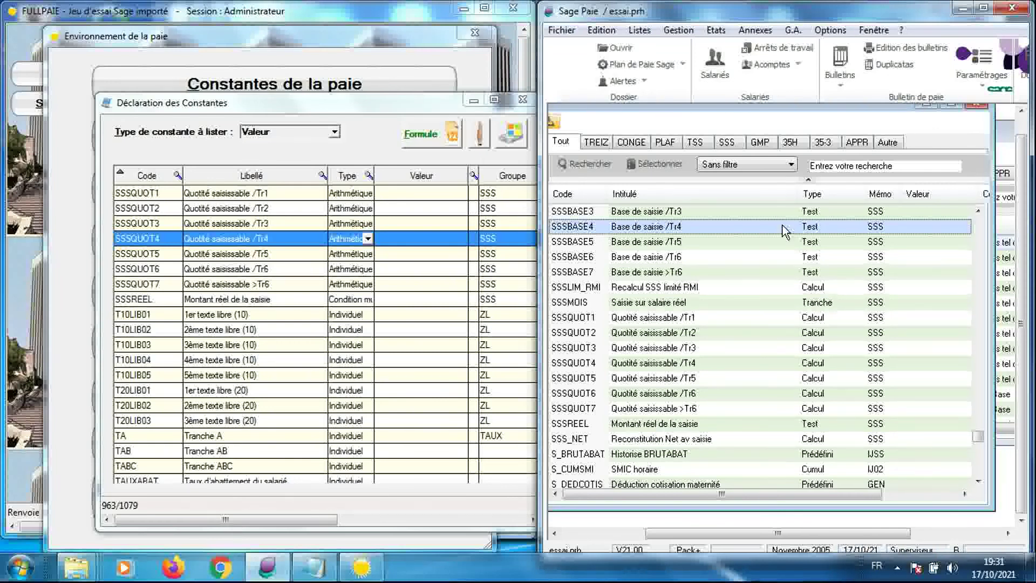
double_click(782, 225)
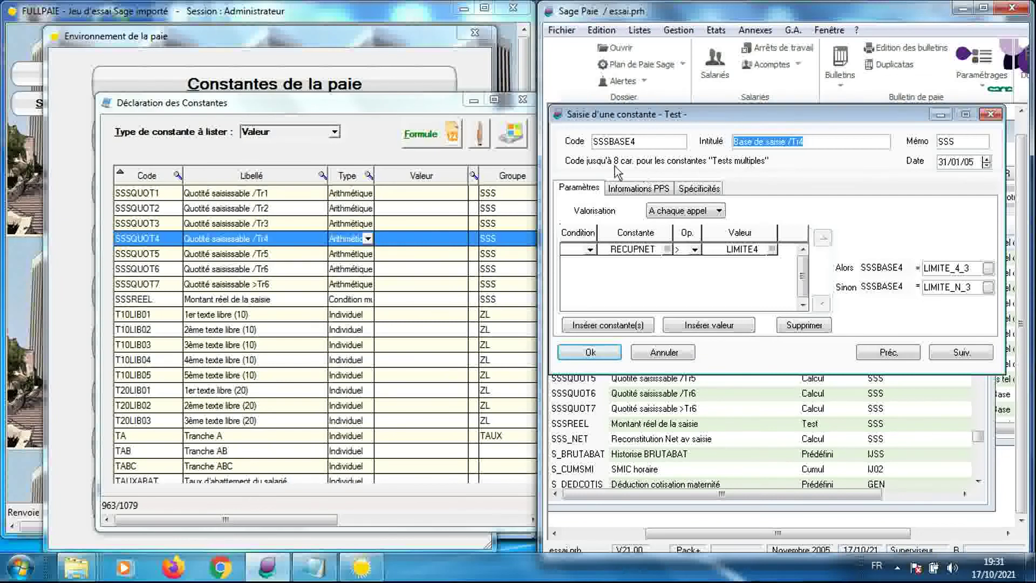
click(178, 175)
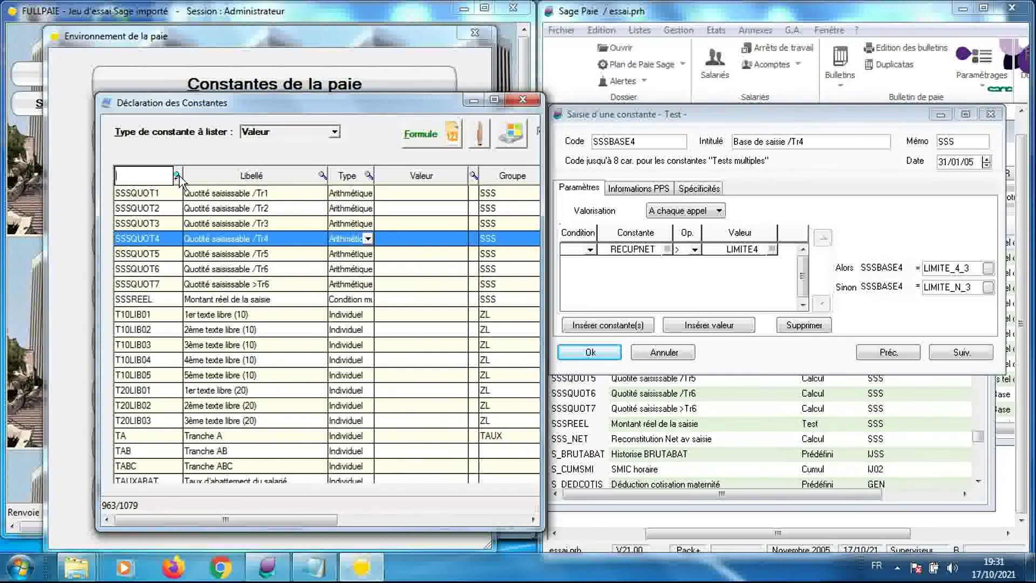
text(SSSB)
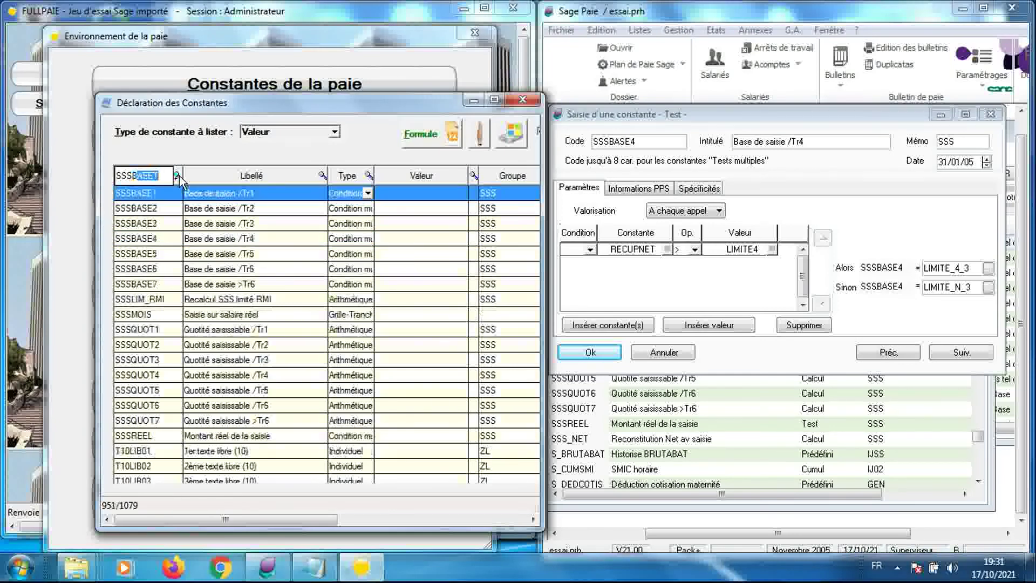
click(205, 241)
double_click(205, 242)
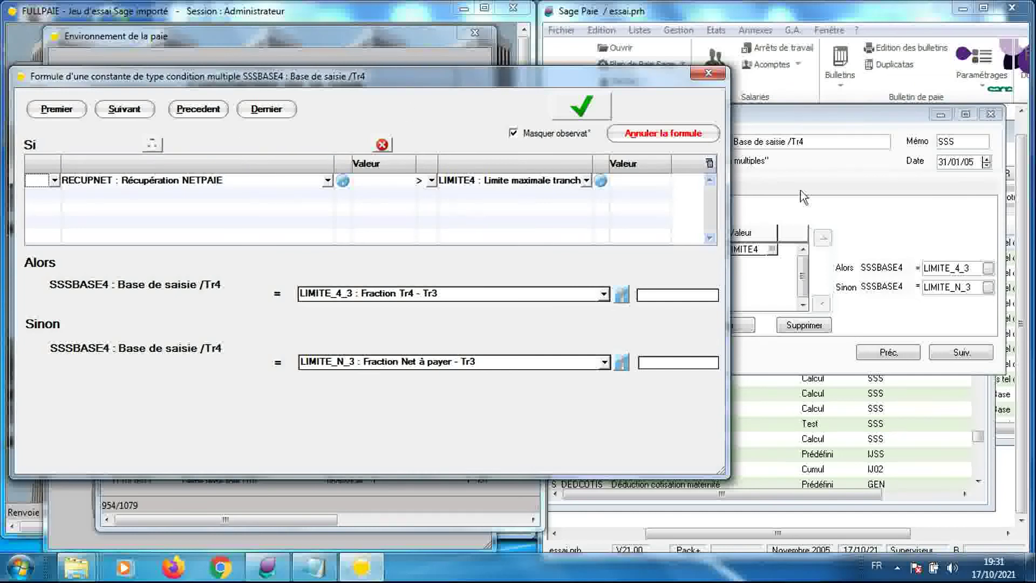
Step: Compare the SSSBASE4 condition and its Alors and Sinon results in both programs, and close both constant windows
click(824, 160)
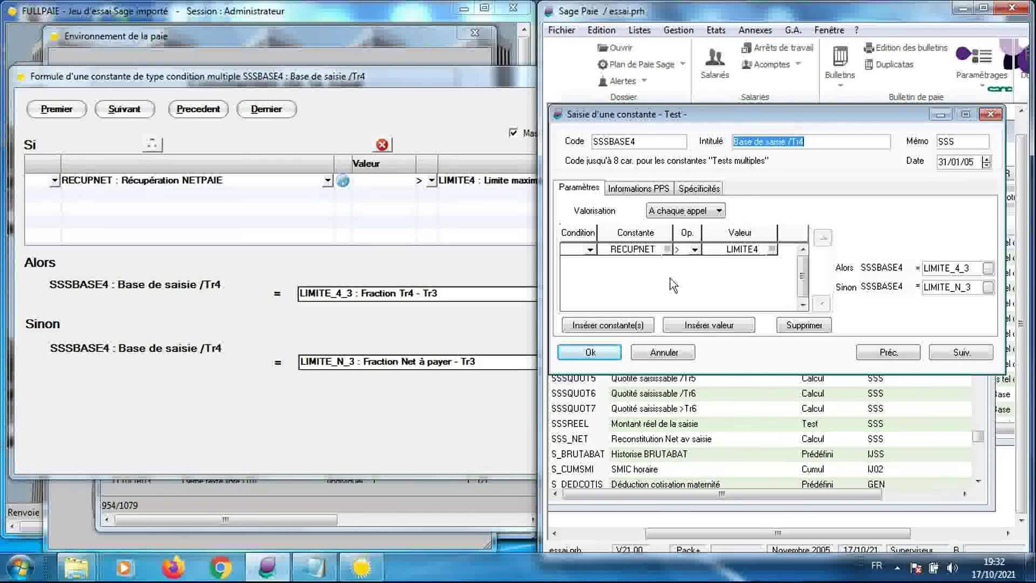
click(989, 115)
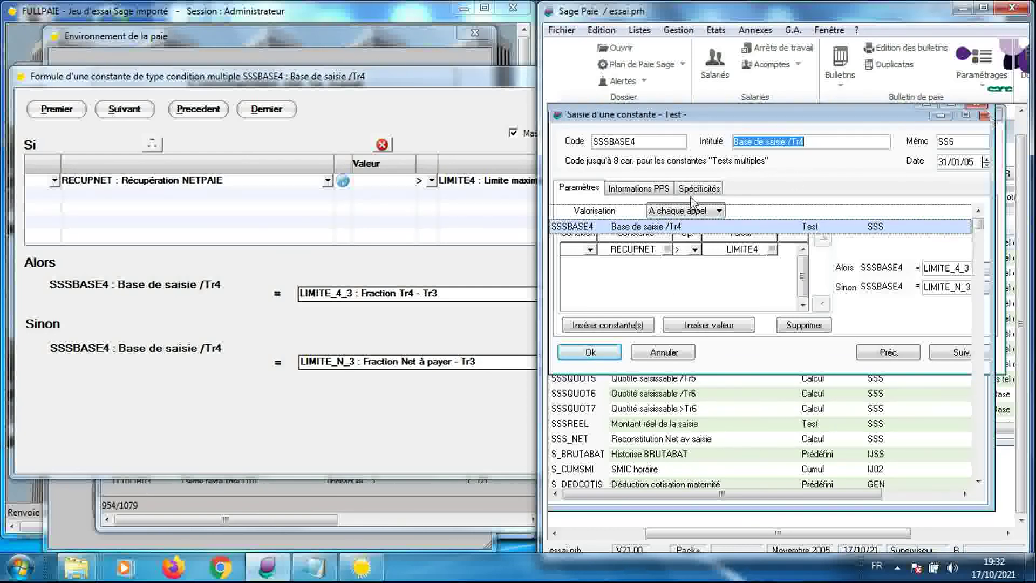
click(445, 122)
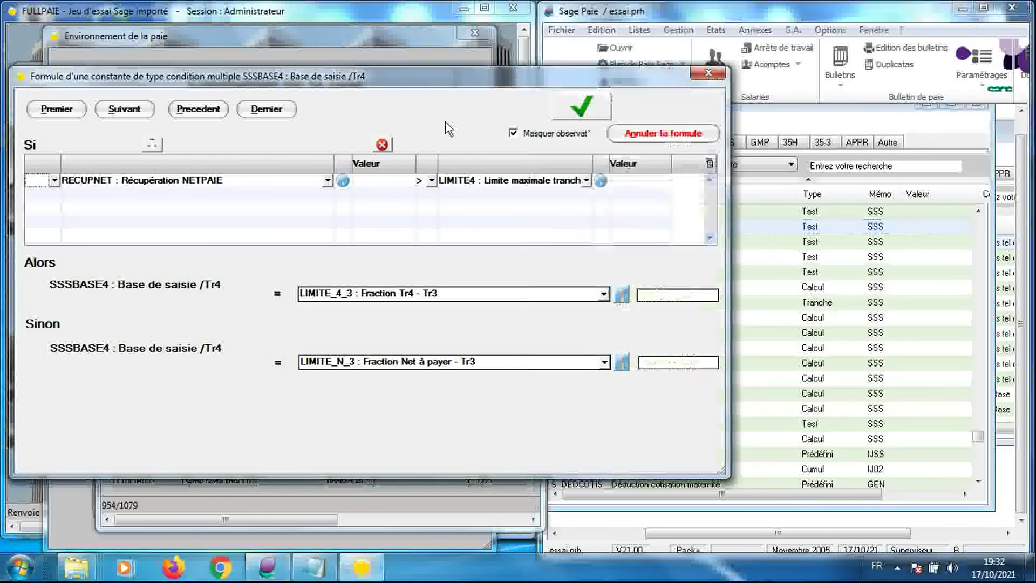
click(707, 74)
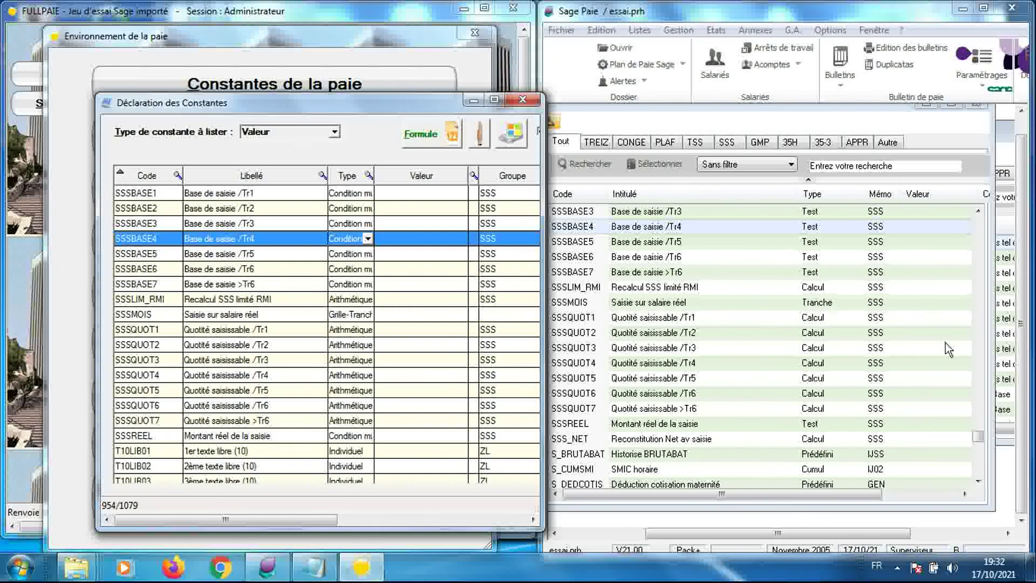
Step: Find and open the MONTREPAS constant in Sage Paie, search for its code in FULLPAIE and open its arithmetic formula
click(978, 436)
drag(978, 438, 979, 394)
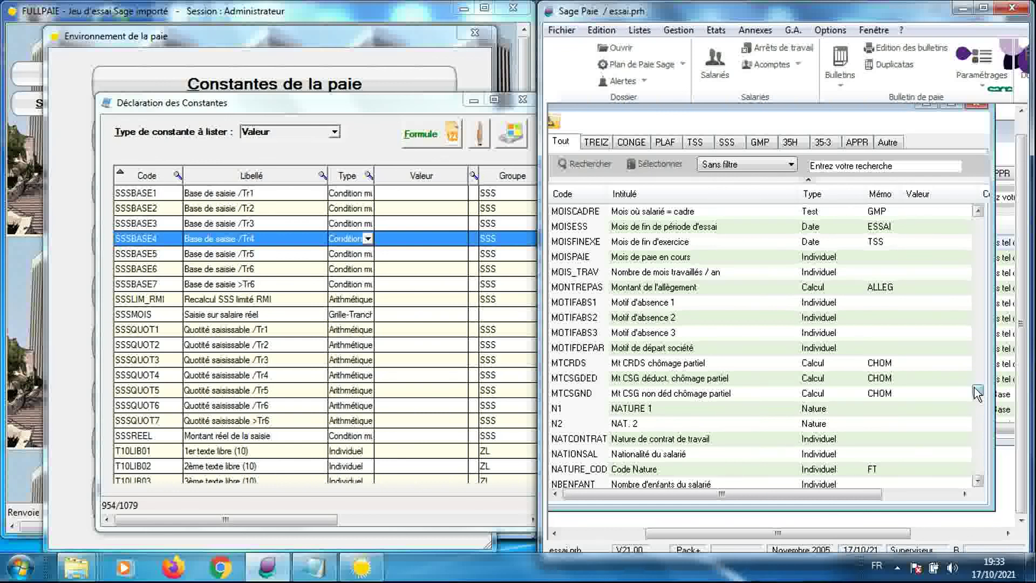
double_click(708, 289)
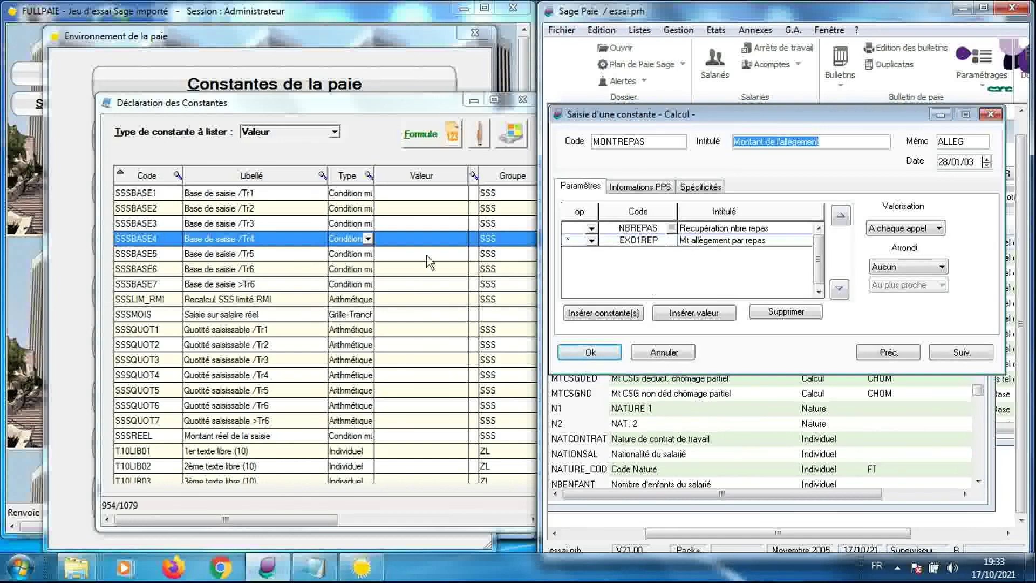
click(177, 175)
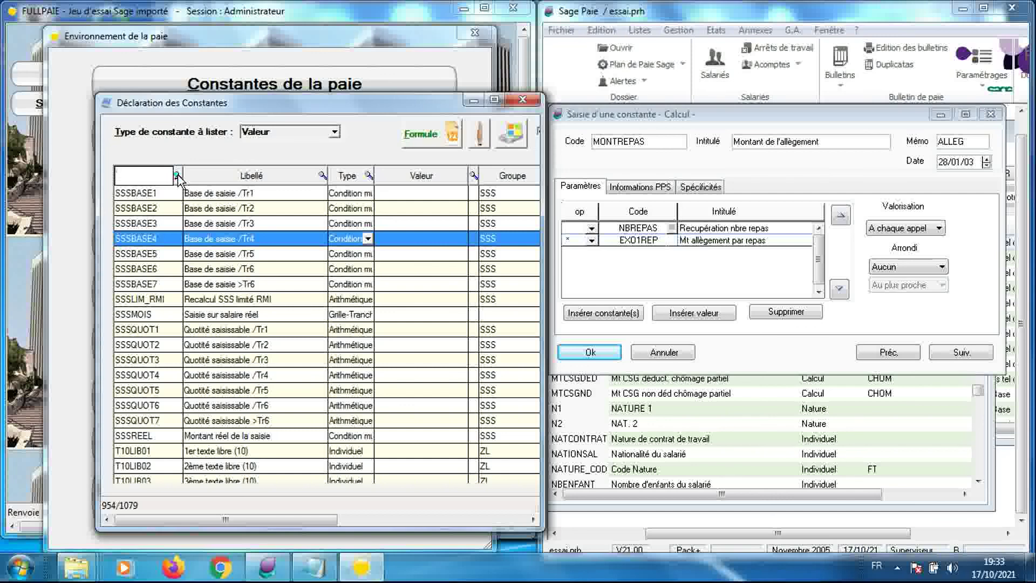
text(MONT)
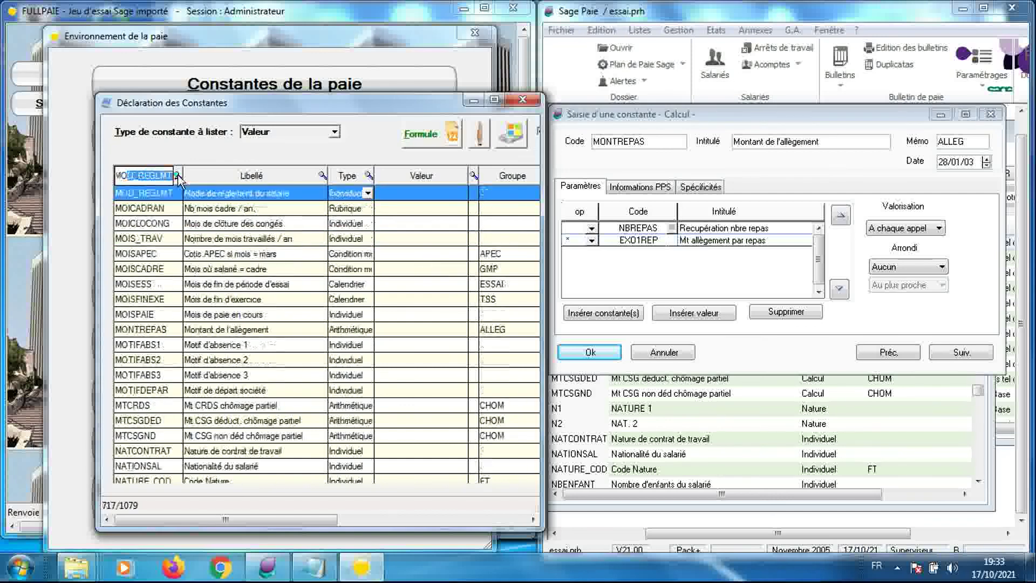
text(REPAS)
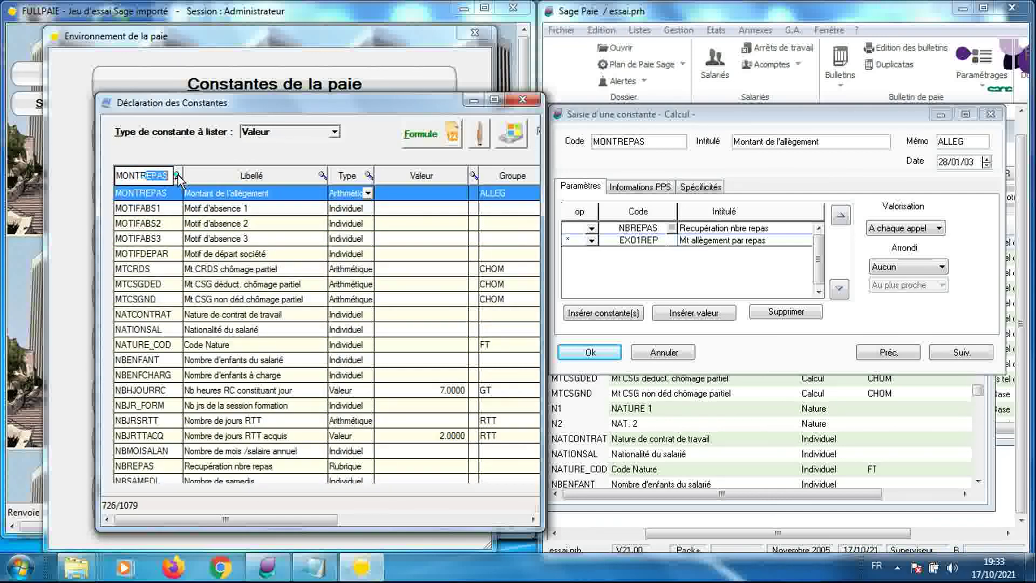
double_click(197, 193)
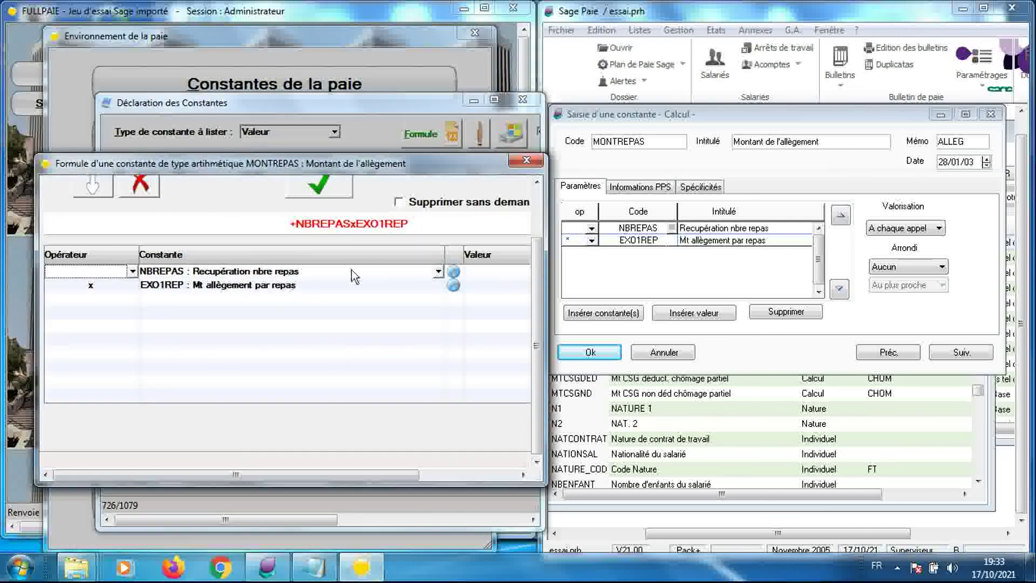
Step: Compare the operators and constants of the MONTREPAS formula in both programs, close both constant windows and return to the FULLPAIE constants list
click(540, 226)
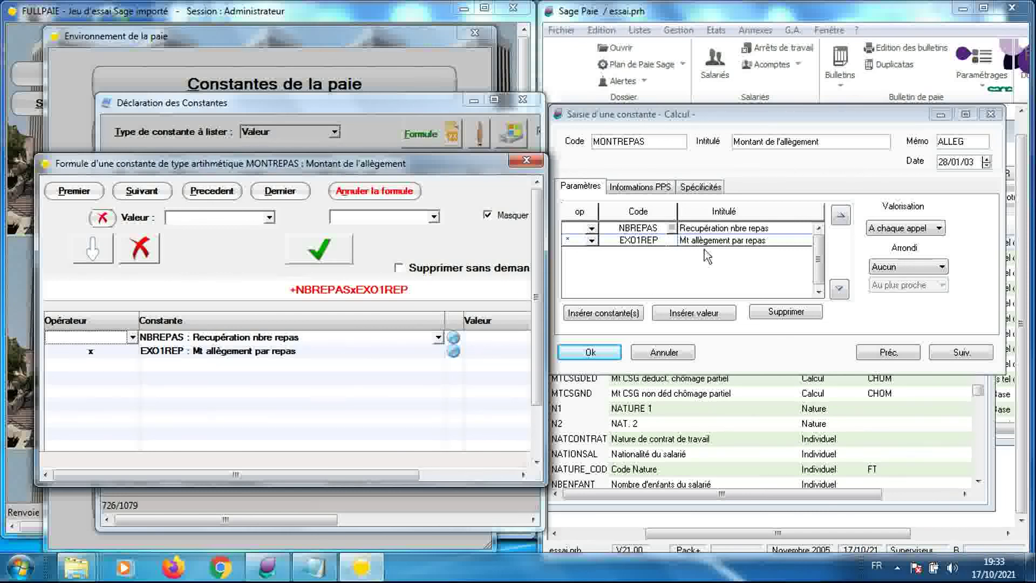
click(527, 160)
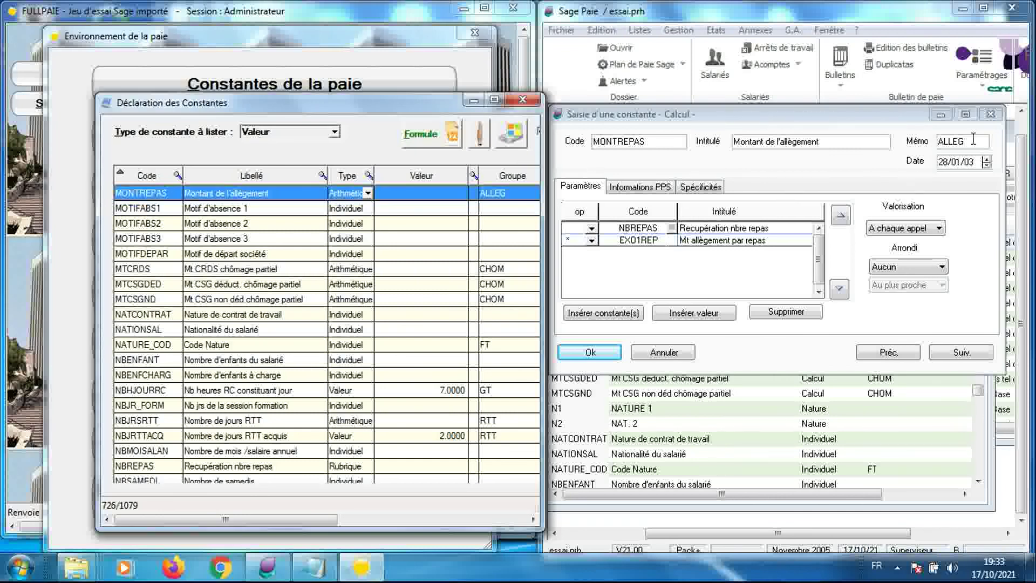
click(990, 115)
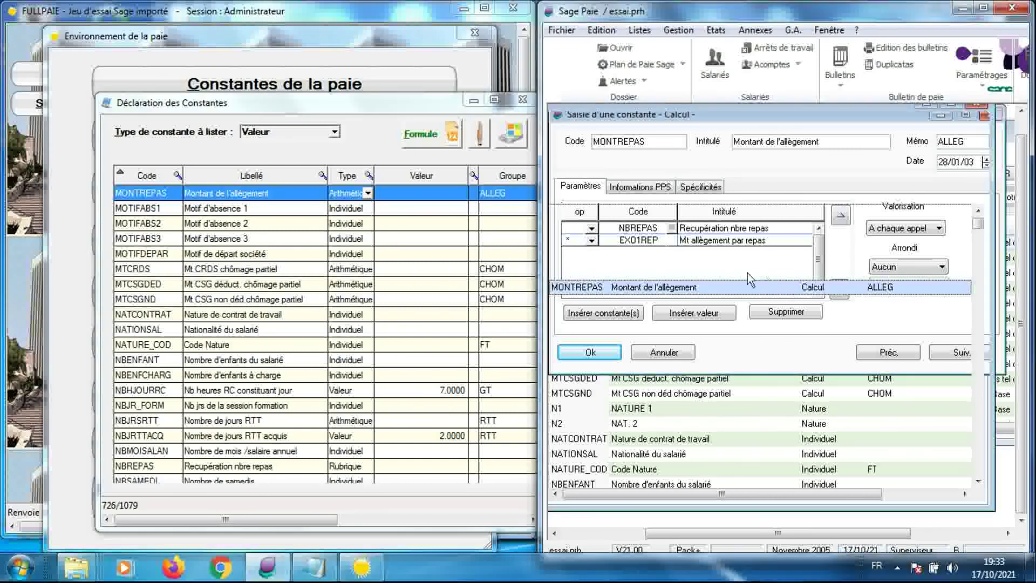
click(713, 317)
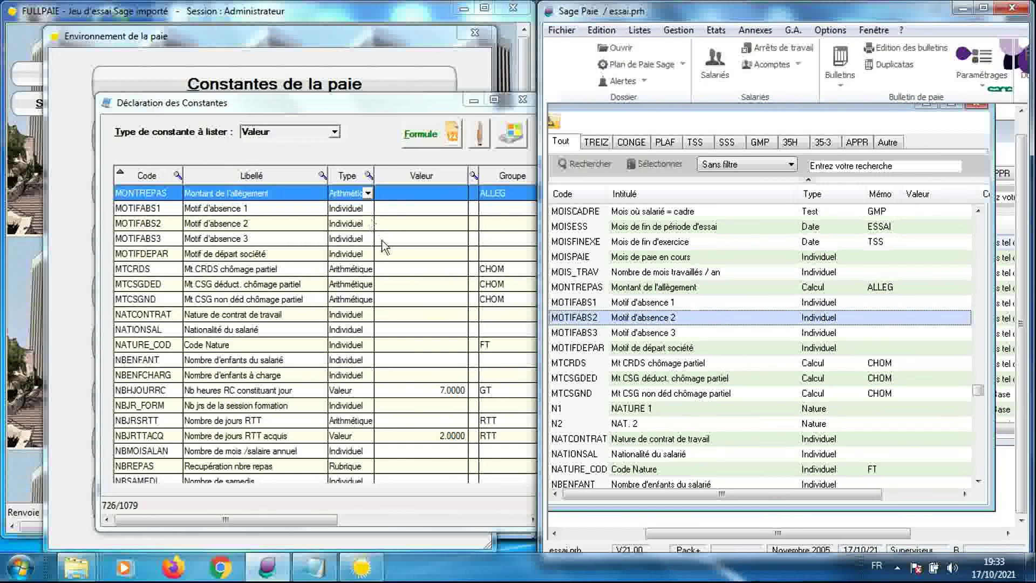
click(348, 159)
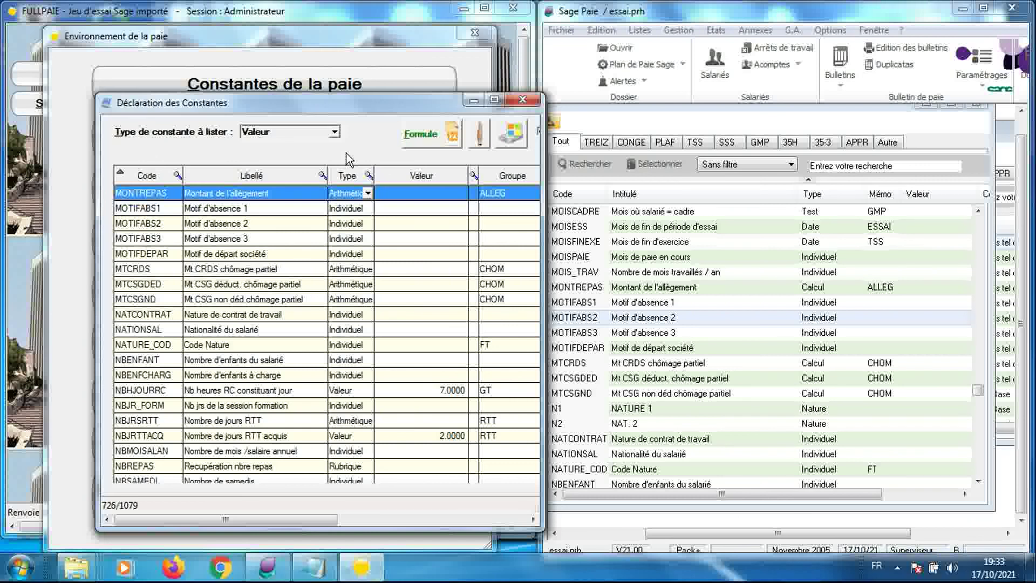